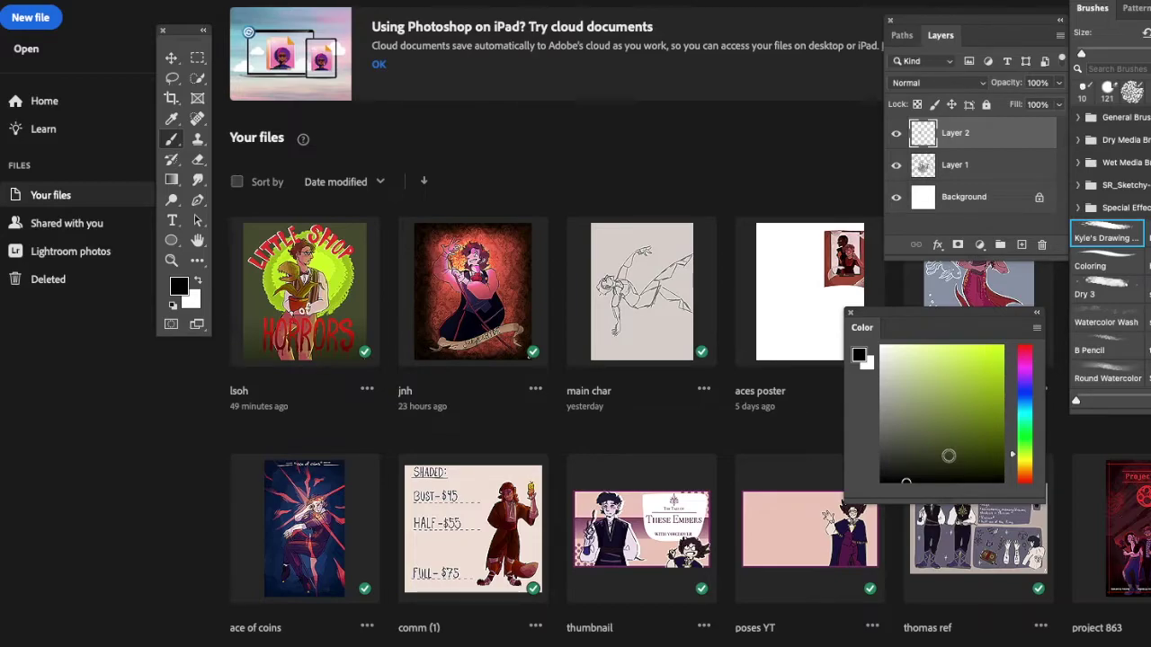
# Step: Create a new 2041 x 878 px RGB document at 72 ppi with a white background
pyautogui.click(36, 18)
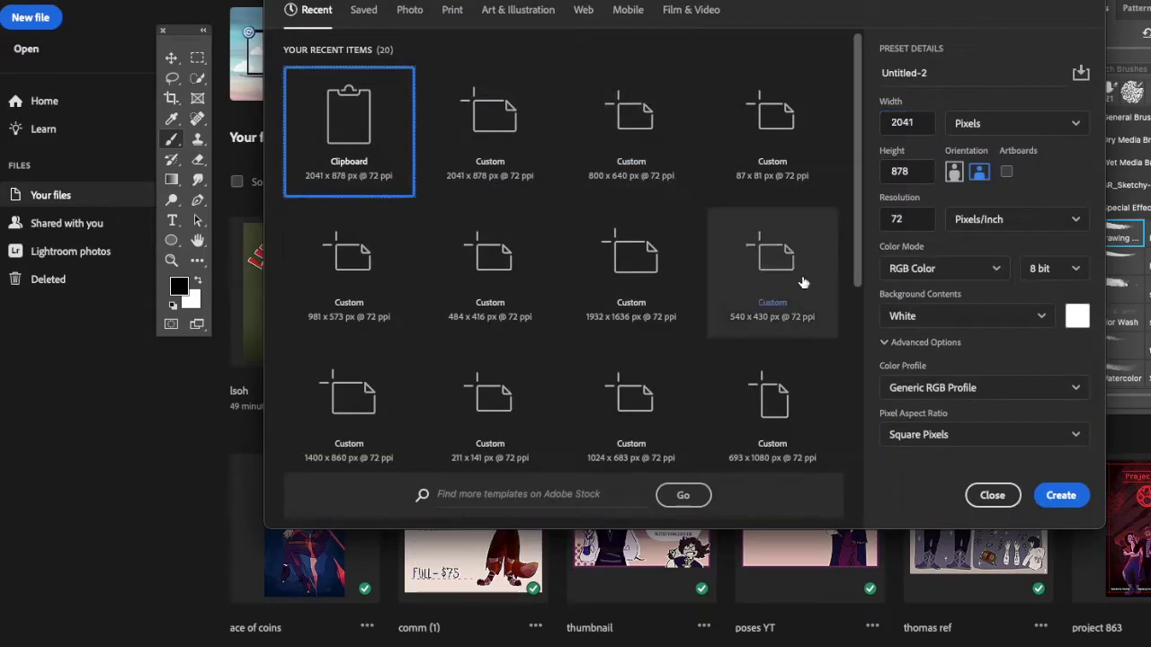
pyautogui.click(1061, 496)
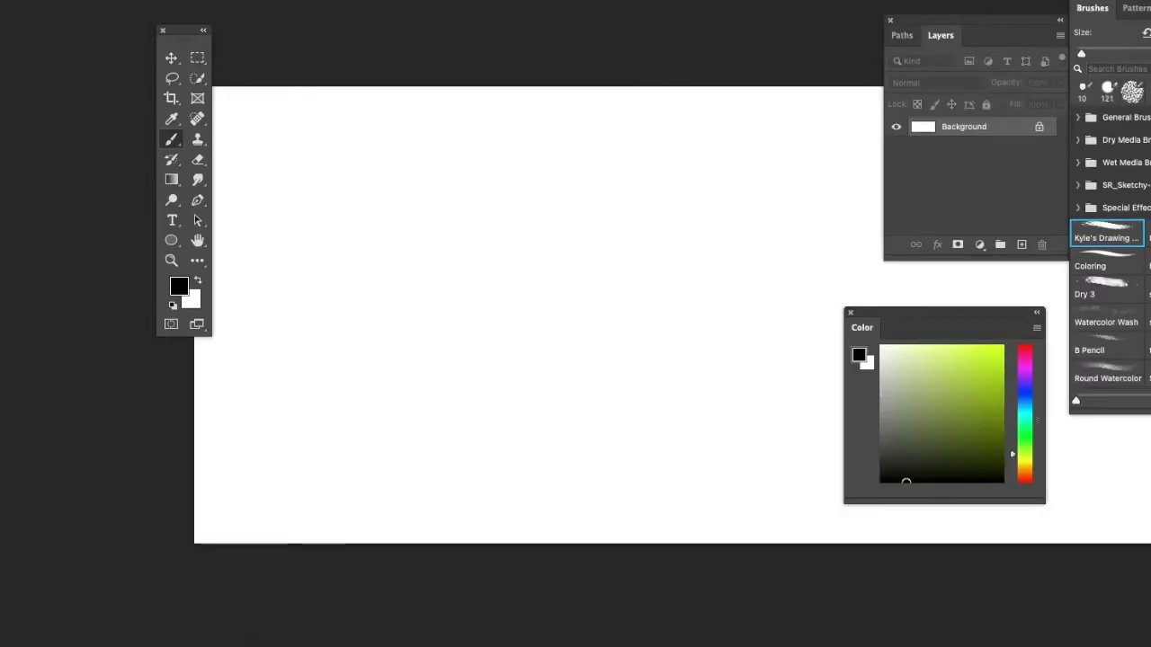
pyautogui.scroll(-3, 681, 326)
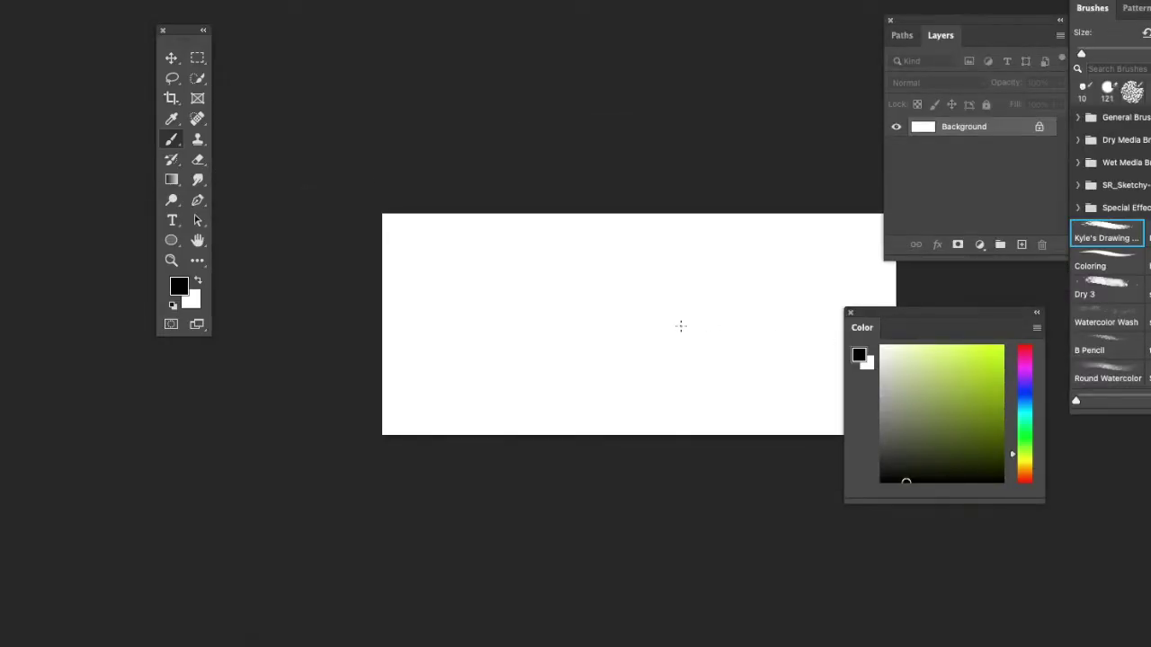
# Step: Crop the wide blank canvas to a narrower, taller, roughly square format
pyautogui.press('c')
pyautogui.moveTo(896, 292); pyautogui.dragTo(758, 292)
pyautogui.moveTo(645, 212); pyautogui.dragTo(645, 98)
pyautogui.moveTo(511, 325); pyautogui.dragTo(476, 321)
pyautogui.moveTo(617, 110); pyautogui.dragTo(645, 39)
pyautogui.moveTo(399, 342); pyautogui.dragTo(340, 327)
pyautogui.press('Return')
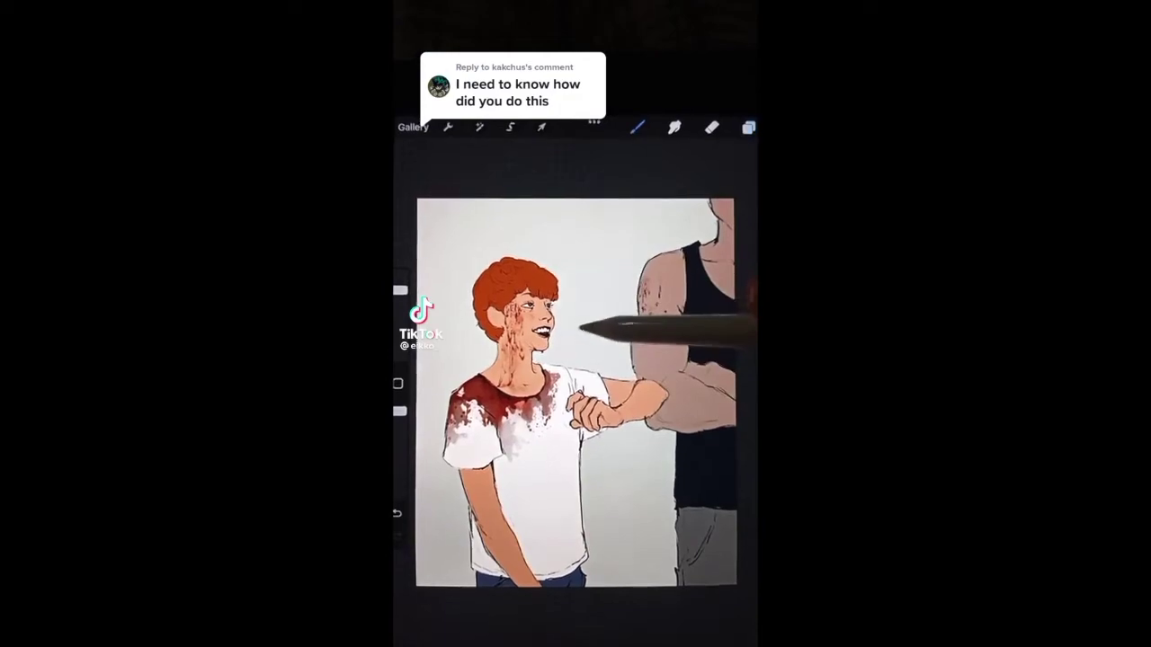
# Step: Paint a large white circle between the two figures and set its layer's blend mode to Add
pyautogui.moveTo(562, 334)
pyautogui.mouseDown()
pyautogui.moveTo(596, 289)
pyautogui.moveTo(627, 364)
pyautogui.mouseUp()
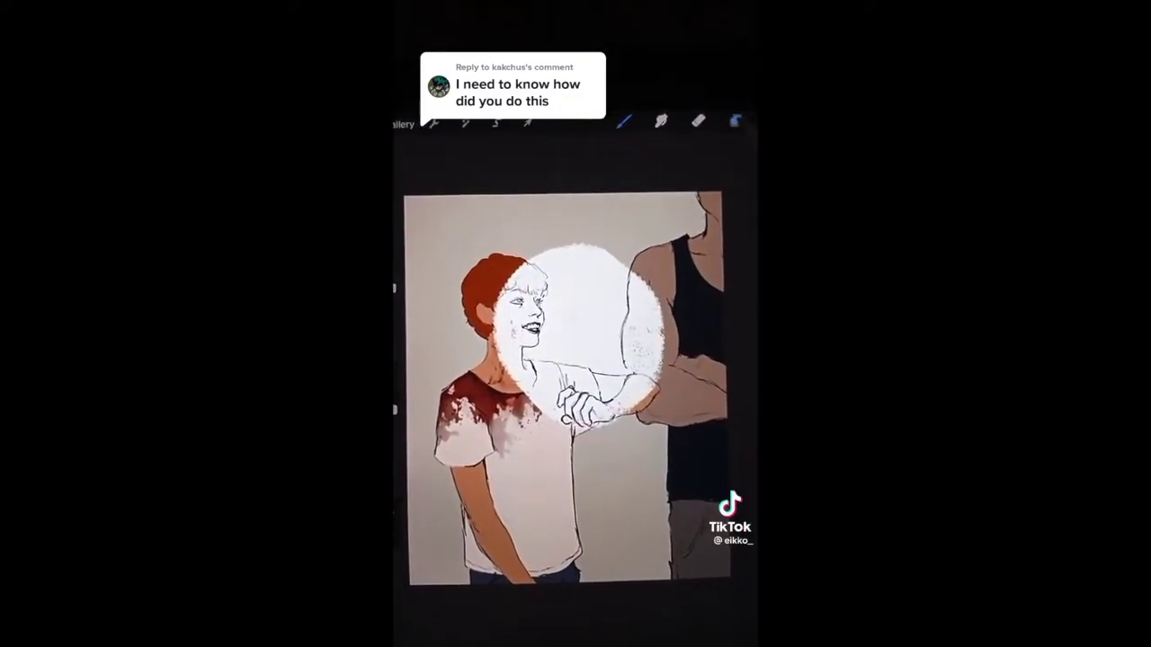
pyautogui.click(735, 122)
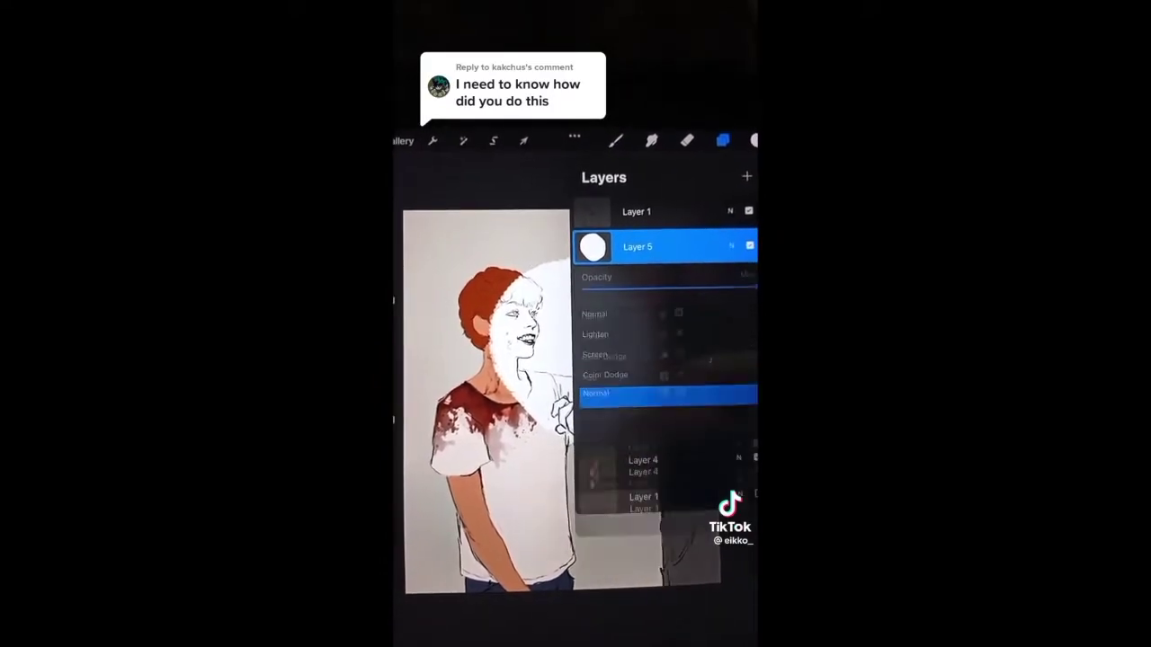
pyautogui.moveTo(655, 454); pyautogui.dragTo(655, 373)
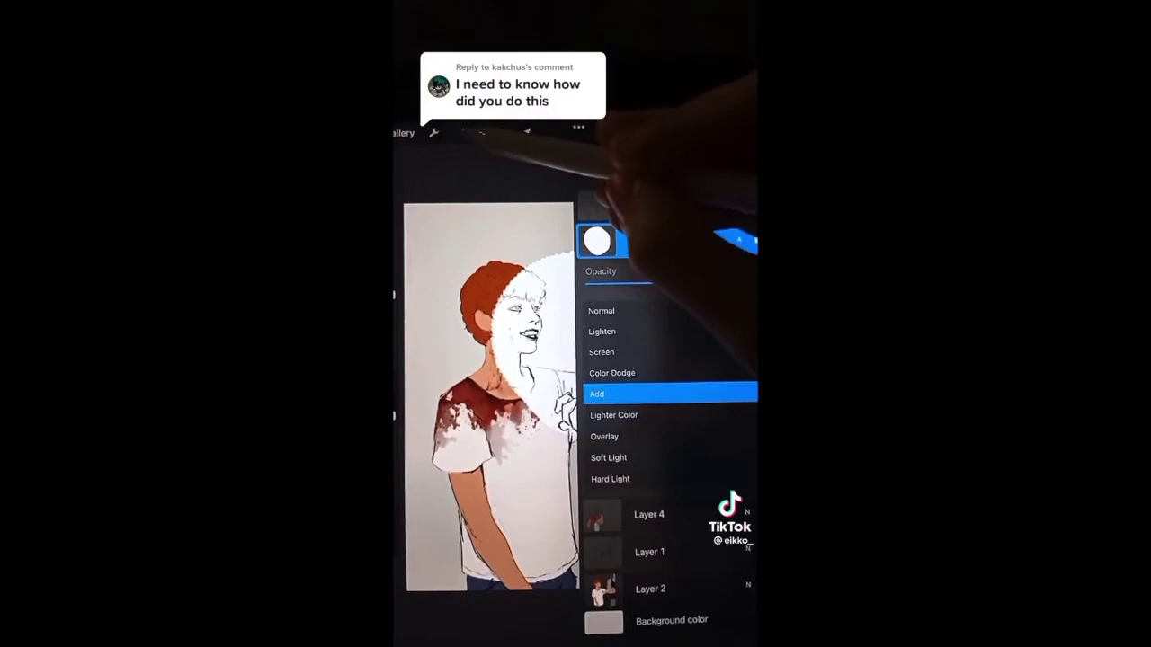
# Step: Soften the white circle with a Gaussian Blur of 89%
pyautogui.click(466, 199)
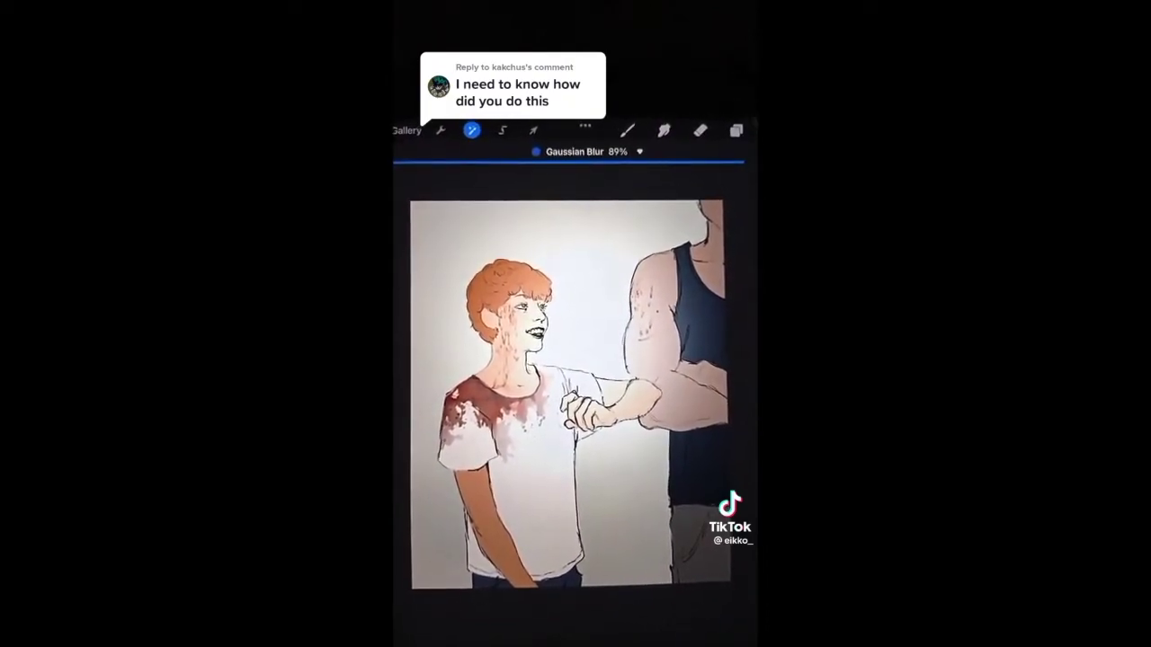
# Step: Add a new layer above the blurred circle and change its blend mode from Normal
pyautogui.click(735, 240)
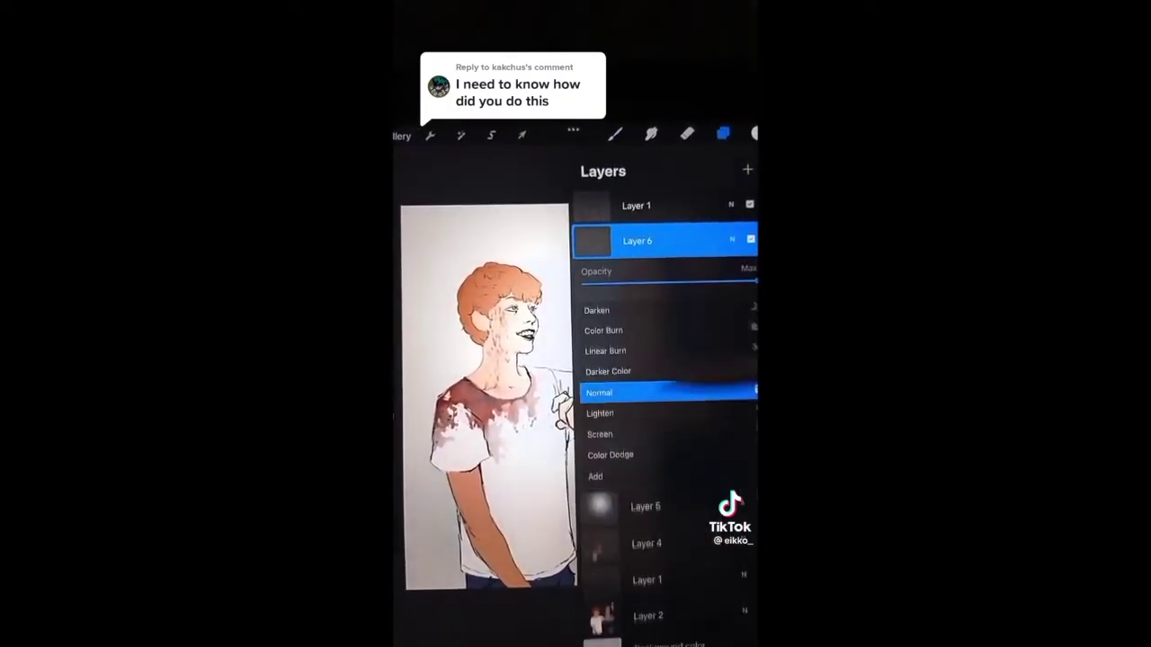
pyautogui.moveTo(748, 410); pyautogui.dragTo(637, 325)
pyautogui.scroll(-4, 666, 393)
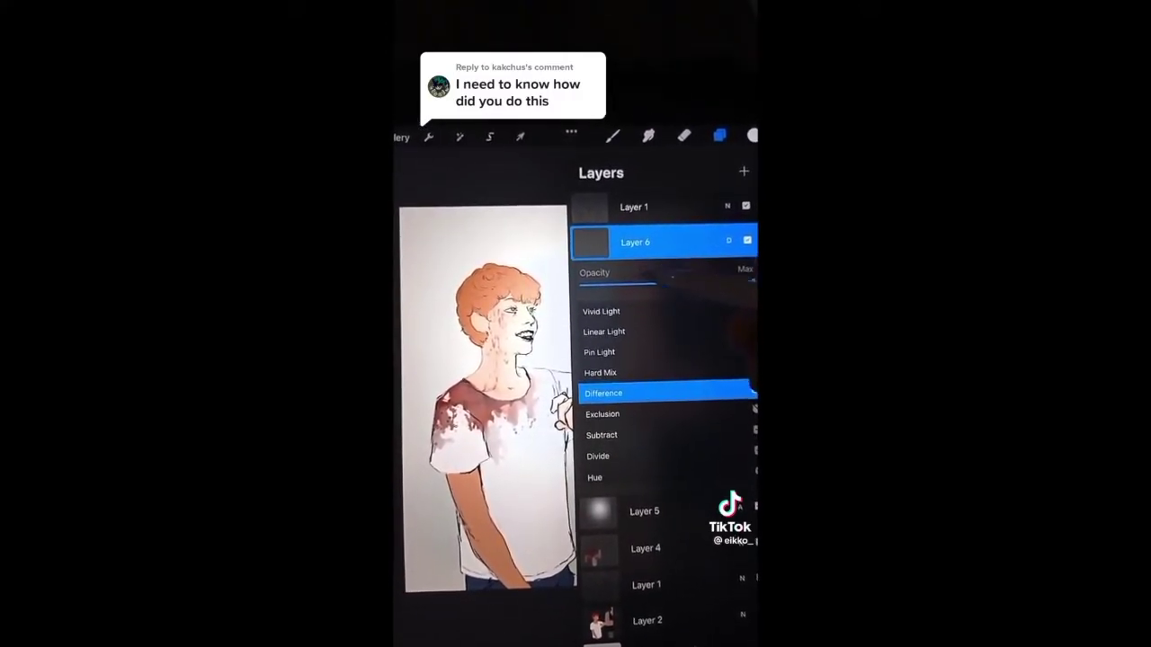
pyautogui.scroll(2, 666, 387)
pyautogui.scroll(1, 665, 387)
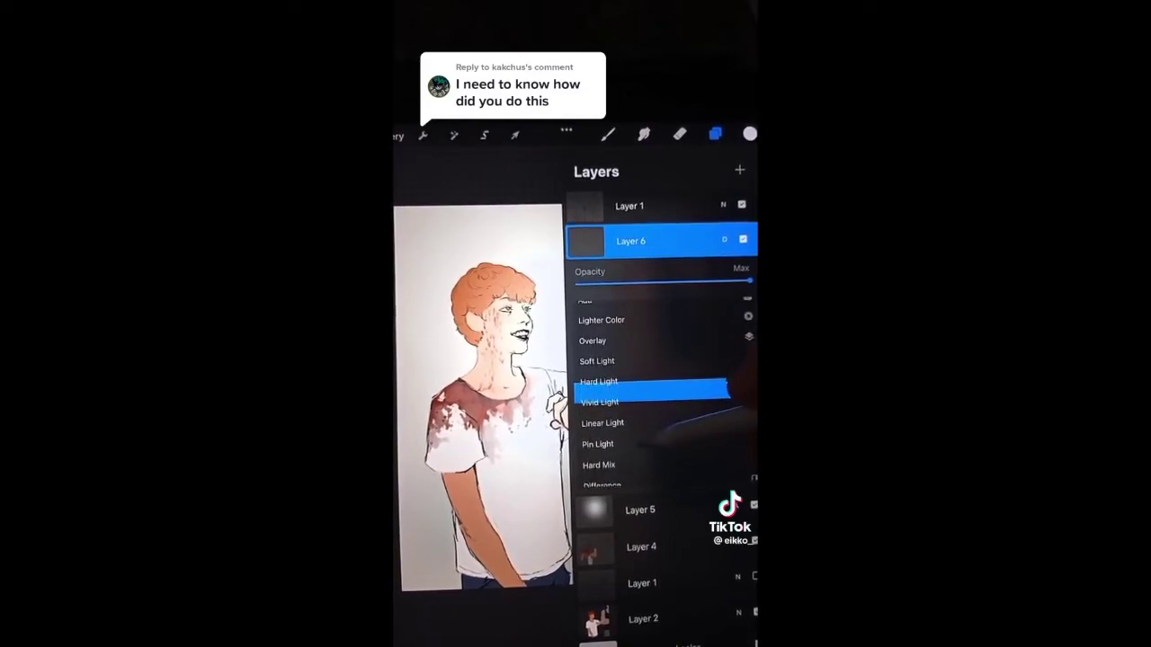
pyautogui.click(726, 238)
# Step: Pick a dark teal colour and fill the new layer with it
pyautogui.click(752, 131)
pyautogui.moveTo(580, 359); pyautogui.dragTo(692, 356)
pyautogui.click(753, 284)
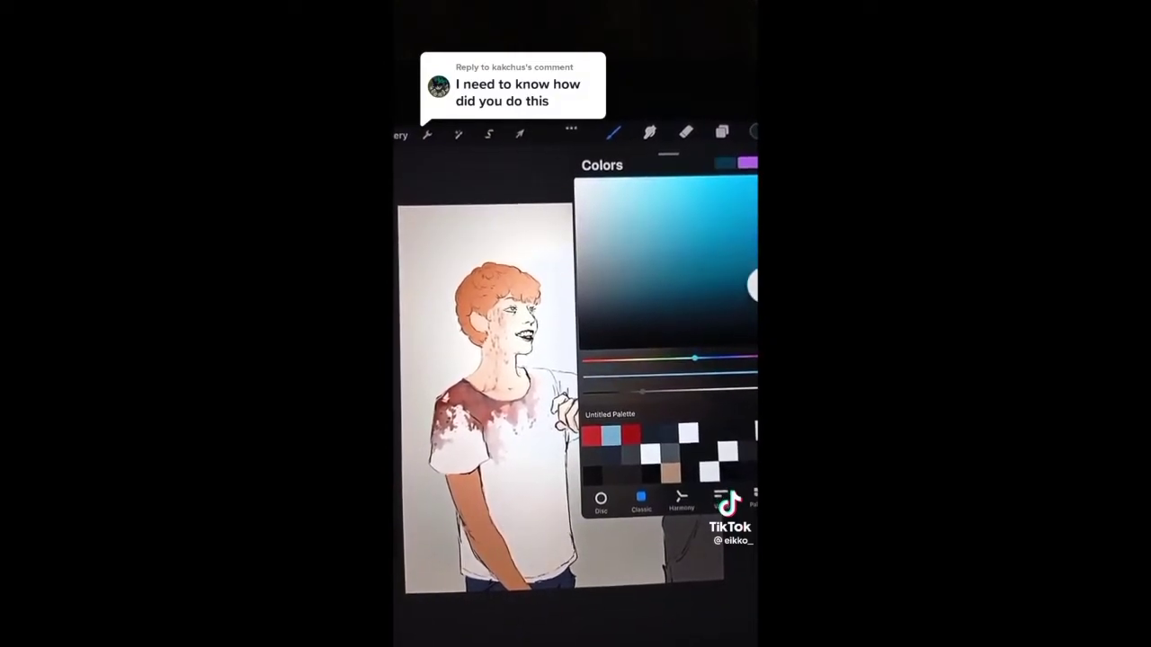
pyautogui.moveTo(755, 134); pyautogui.dragTo(626, 304)
pyautogui.moveTo(585, 348); pyautogui.dragTo(584, 351)
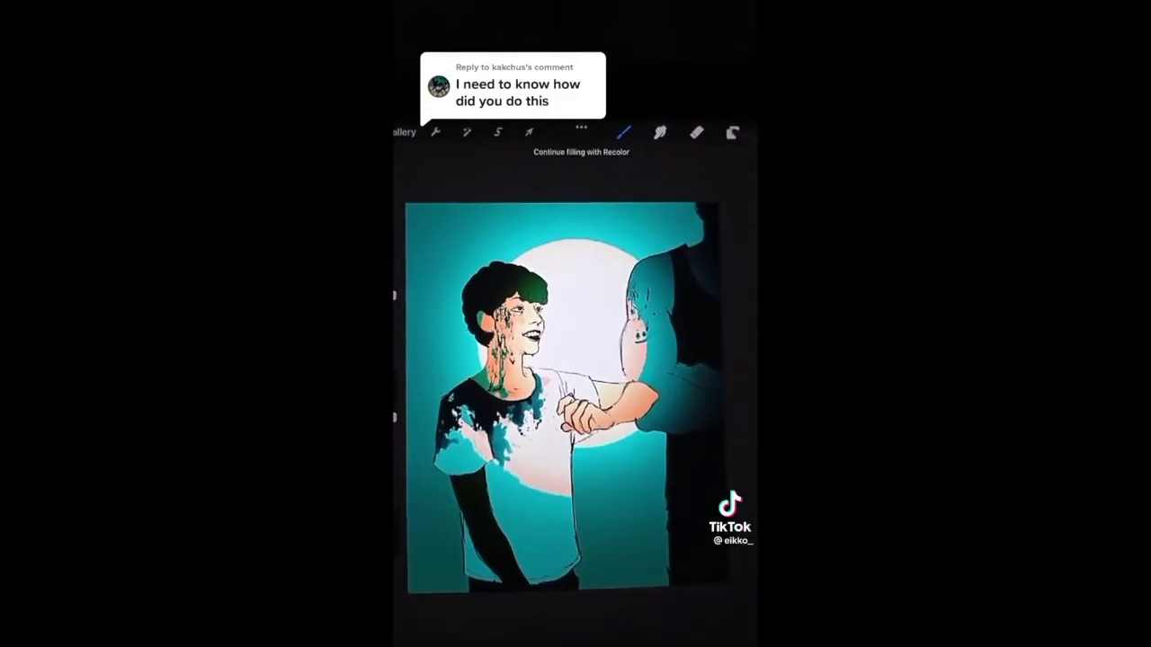
# Step: Shift the active layer slightly with a Freeform transform
pyautogui.click(692, 279)
pyautogui.click(531, 136)
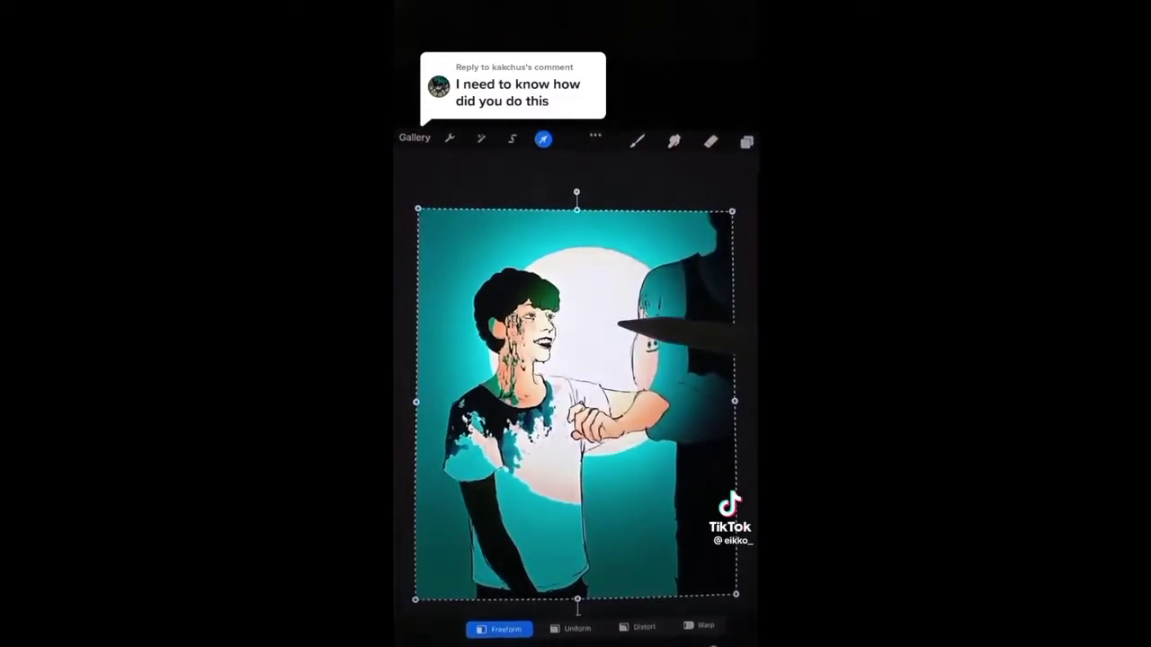
pyautogui.moveTo(601, 317); pyautogui.dragTo(629, 306)
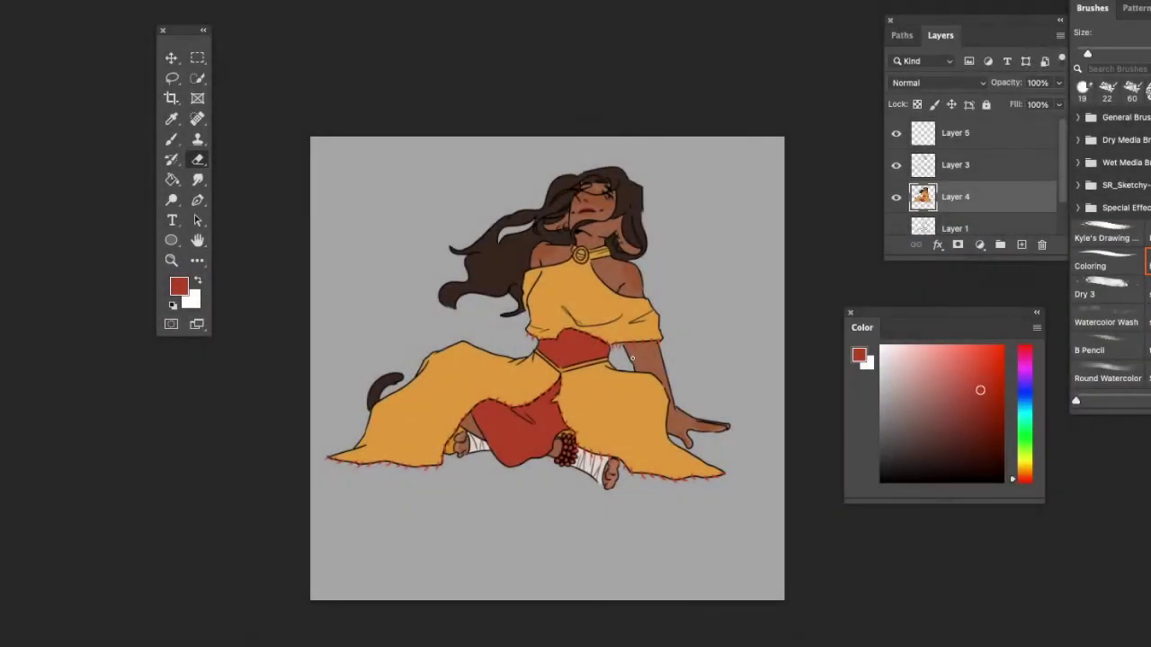
# Step: Paint a large white circle over the woman's upper body on a new layer above Layer 4, using the Dry 3 brush
pyautogui.moveTo(1013, 423); pyautogui.dragTo(891, 288)
pyautogui.click(1022, 244)
pyautogui.click(1104, 285)
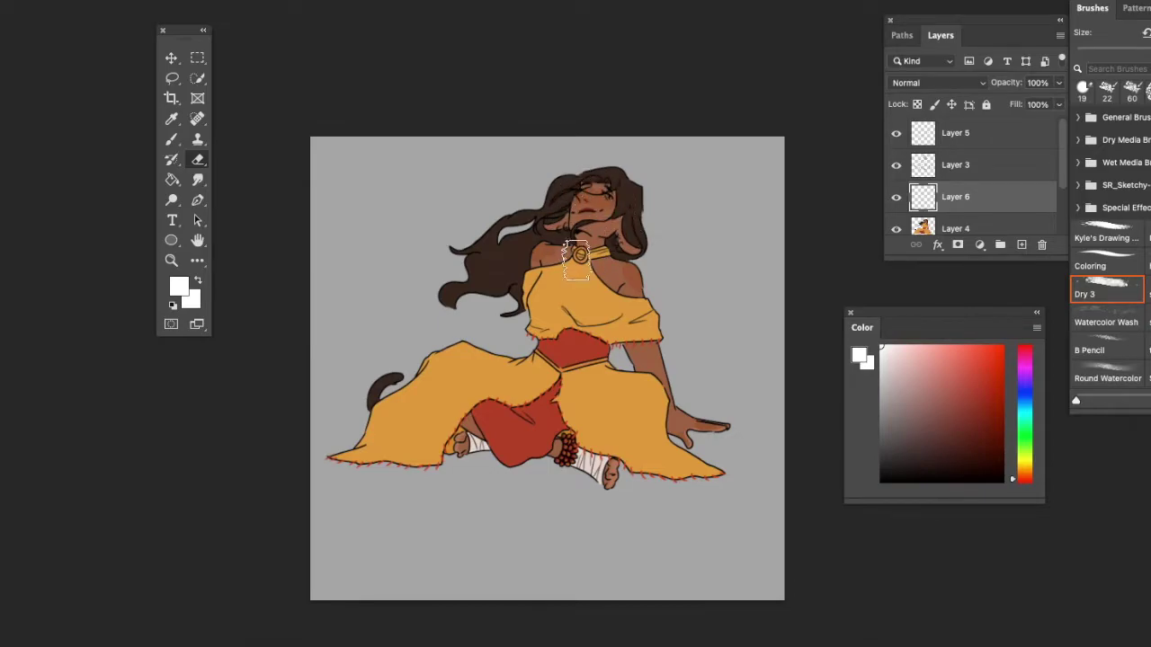
pyautogui.press('b')
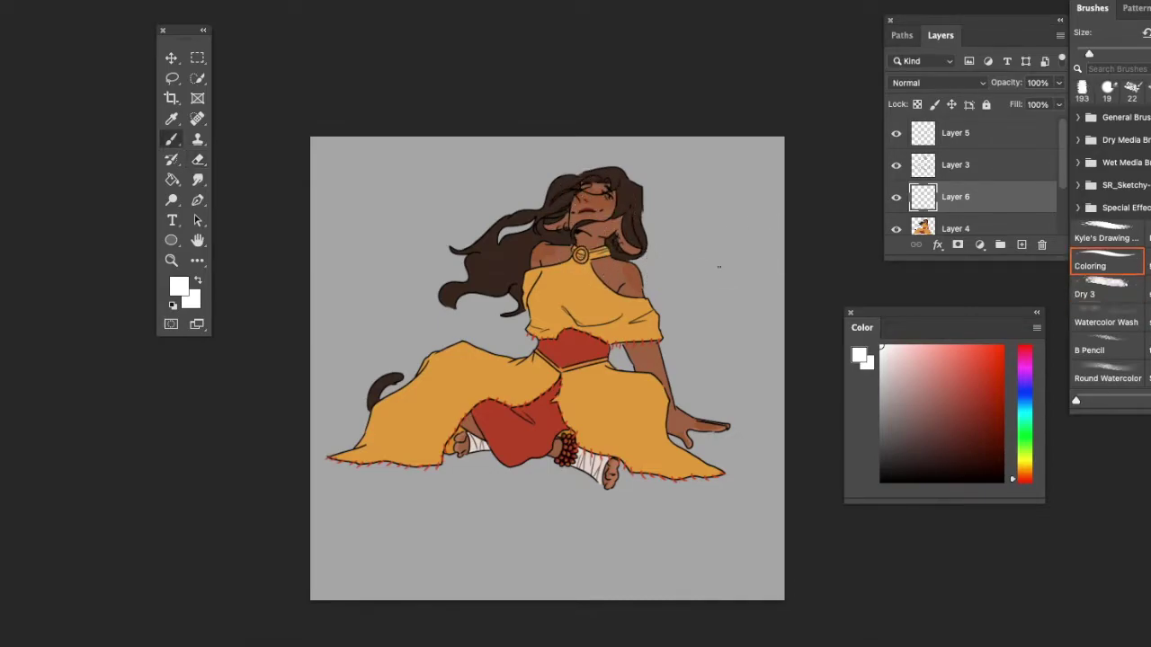
pyautogui.click(1093, 289)
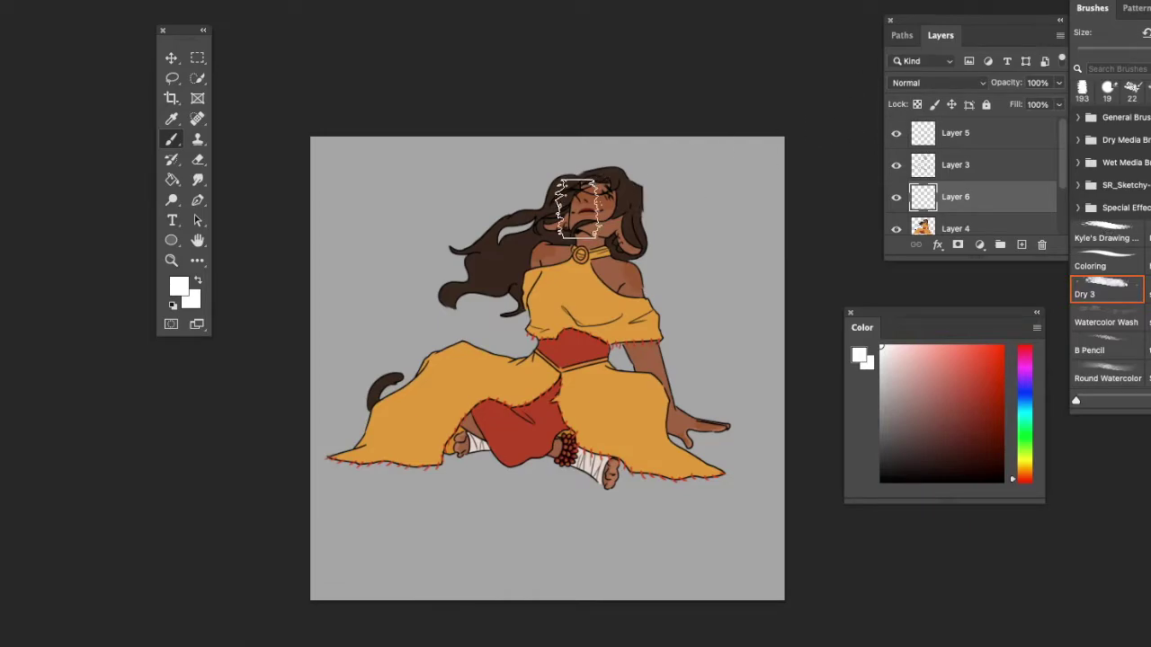
pyautogui.moveTo(615, 207)
pyautogui.mouseDown()
pyautogui.moveTo(573, 216)
pyautogui.moveTo(624, 214)
pyautogui.moveTo(571, 256)
pyautogui.moveTo(611, 279)
pyautogui.moveTo(570, 200)
pyautogui.moveTo(633, 265)
pyautogui.moveTo(526, 227)
pyautogui.moveTo(663, 250)
pyautogui.moveTo(517, 265)
pyautogui.moveTo(678, 245)
pyautogui.moveTo(510, 276)
pyautogui.moveTo(671, 226)
pyautogui.moveTo(526, 288)
pyautogui.moveTo(671, 214)
pyautogui.moveTo(520, 316)
pyautogui.moveTo(652, 234)
pyautogui.moveTo(529, 218)
pyautogui.moveTo(603, 328)
pyautogui.moveTo(630, 198)
pyautogui.moveTo(549, 270)
pyautogui.mouseUp()
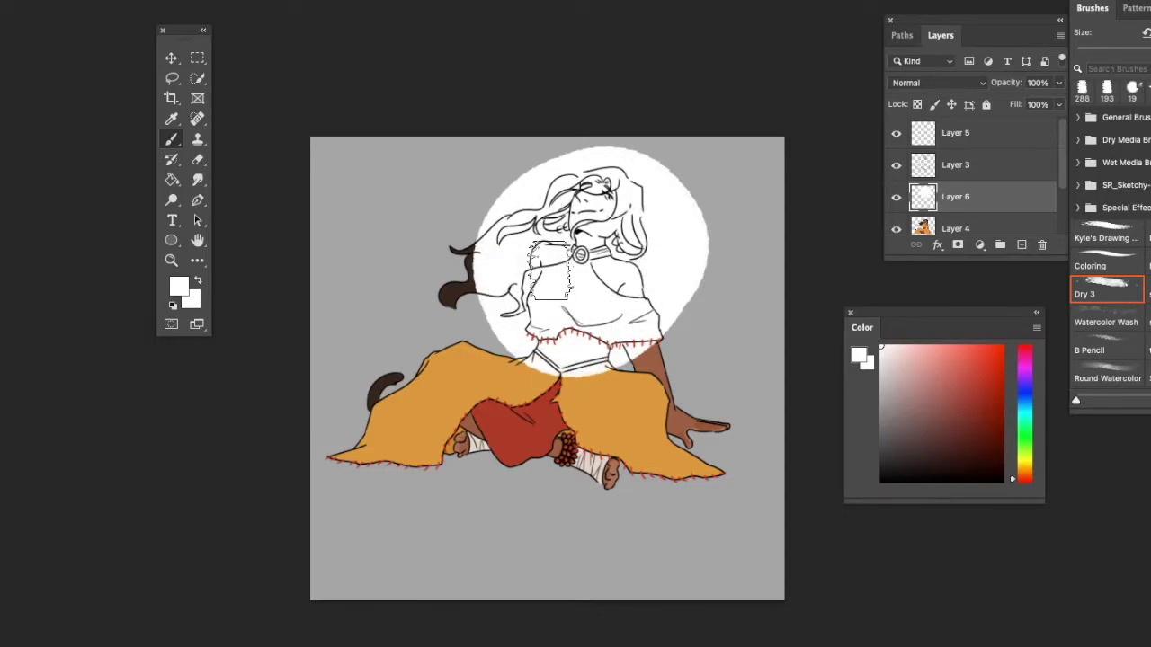
pyautogui.click(955, 83)
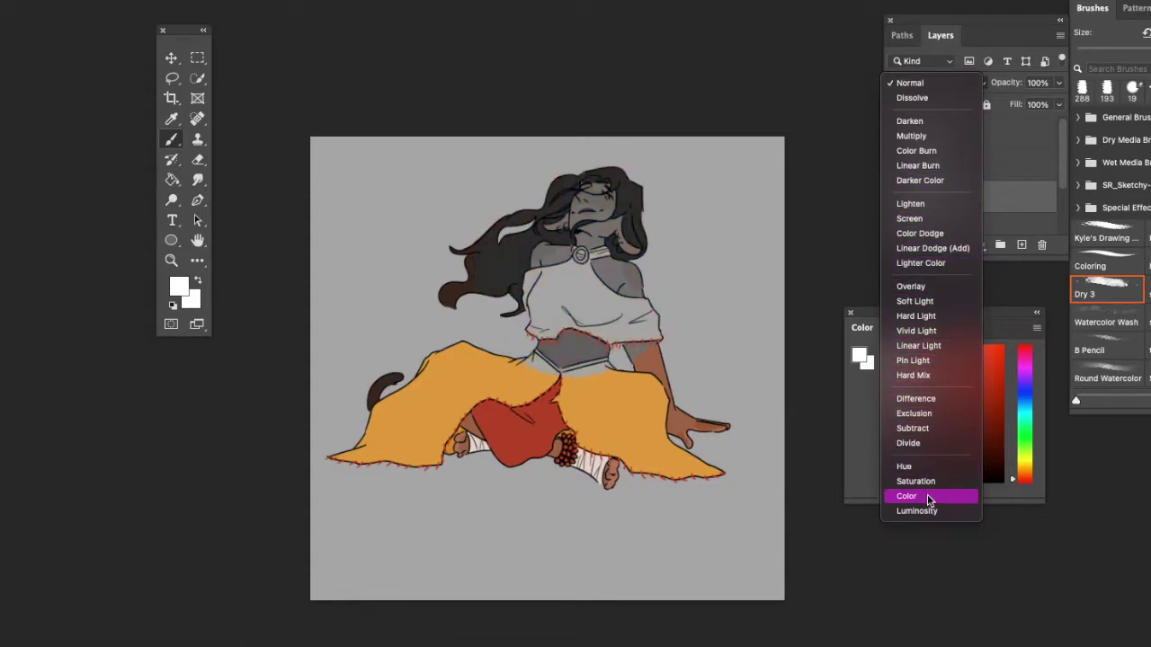
pyautogui.click(939, 65)
pyautogui.click(943, 65)
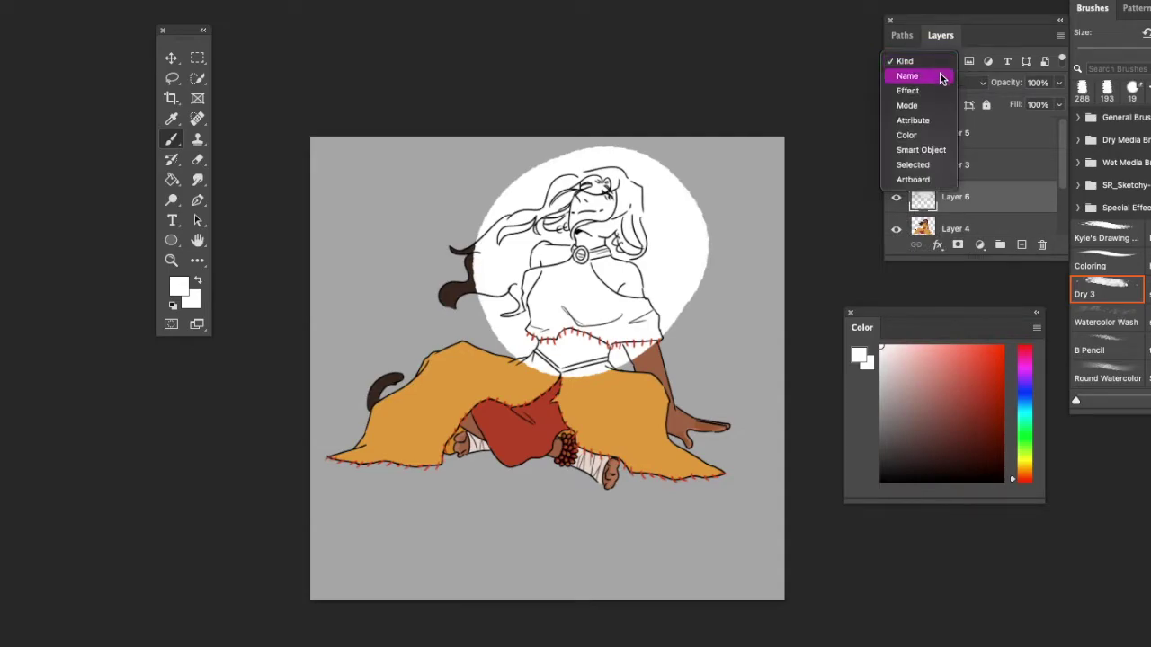
pyautogui.click(941, 93)
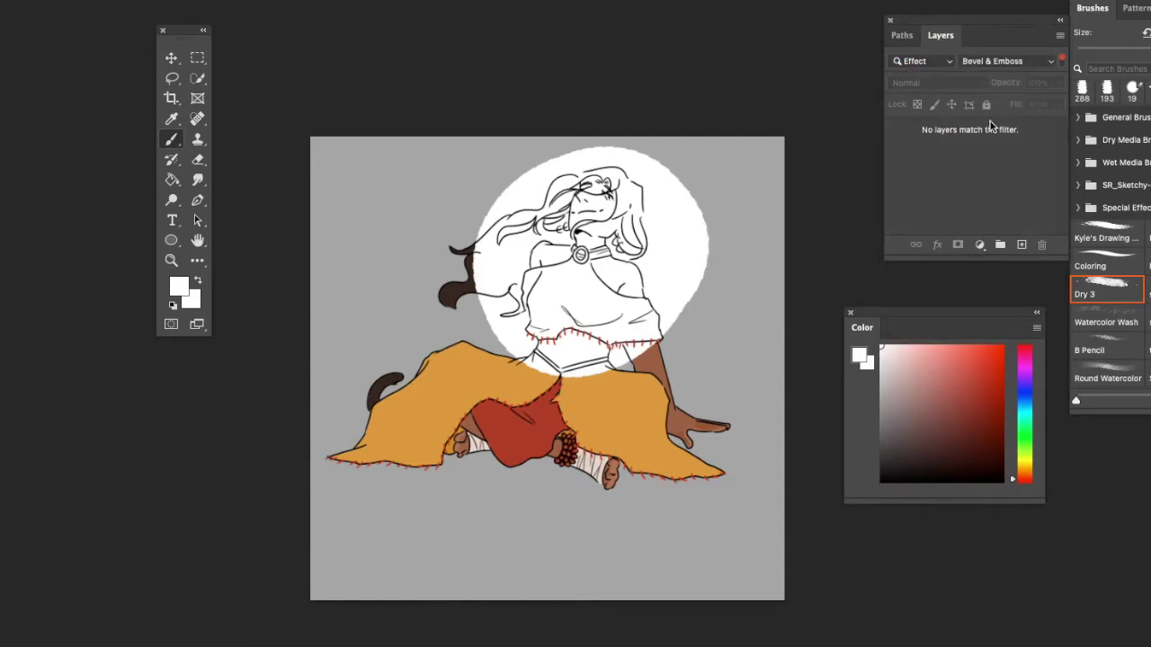
pyautogui.click(1013, 61)
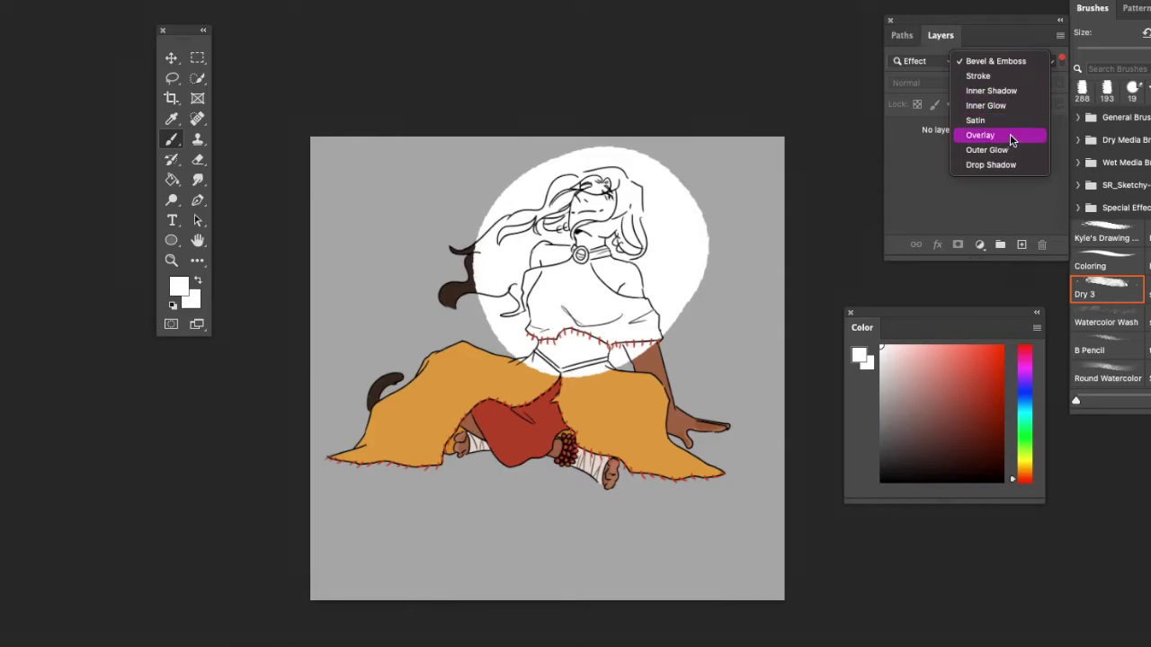
pyautogui.click(926, 63)
pyautogui.click(926, 61)
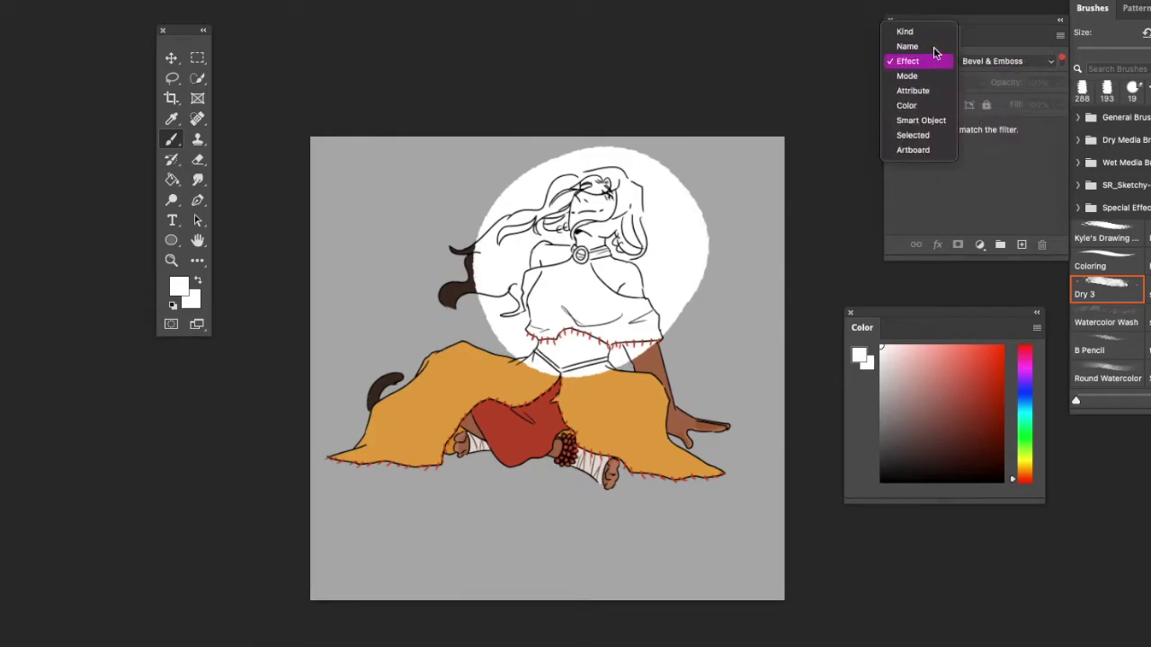
pyautogui.click(932, 46)
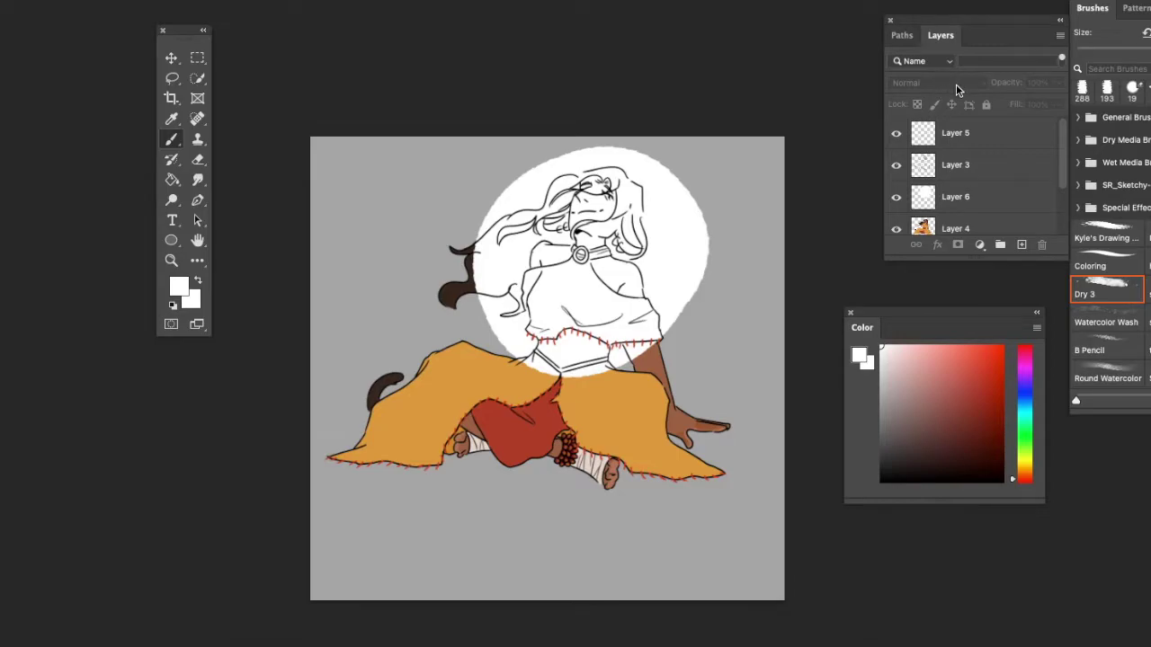
pyautogui.click(965, 14)
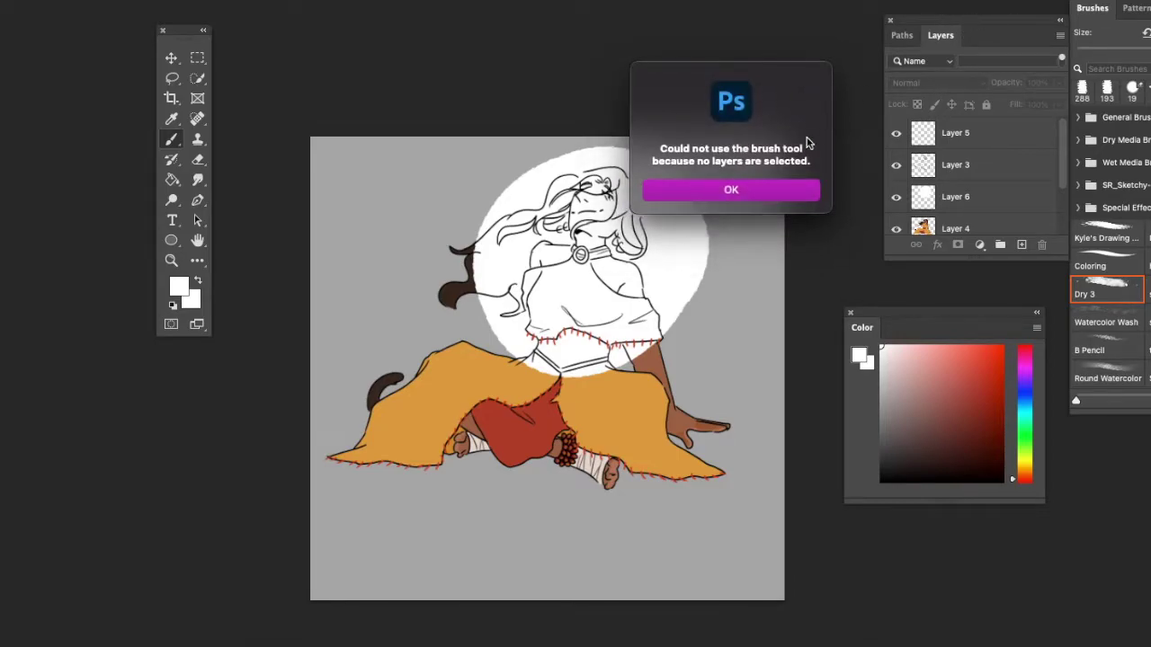
pyautogui.click(781, 195)
pyautogui.click(859, 146)
pyautogui.click(763, 197)
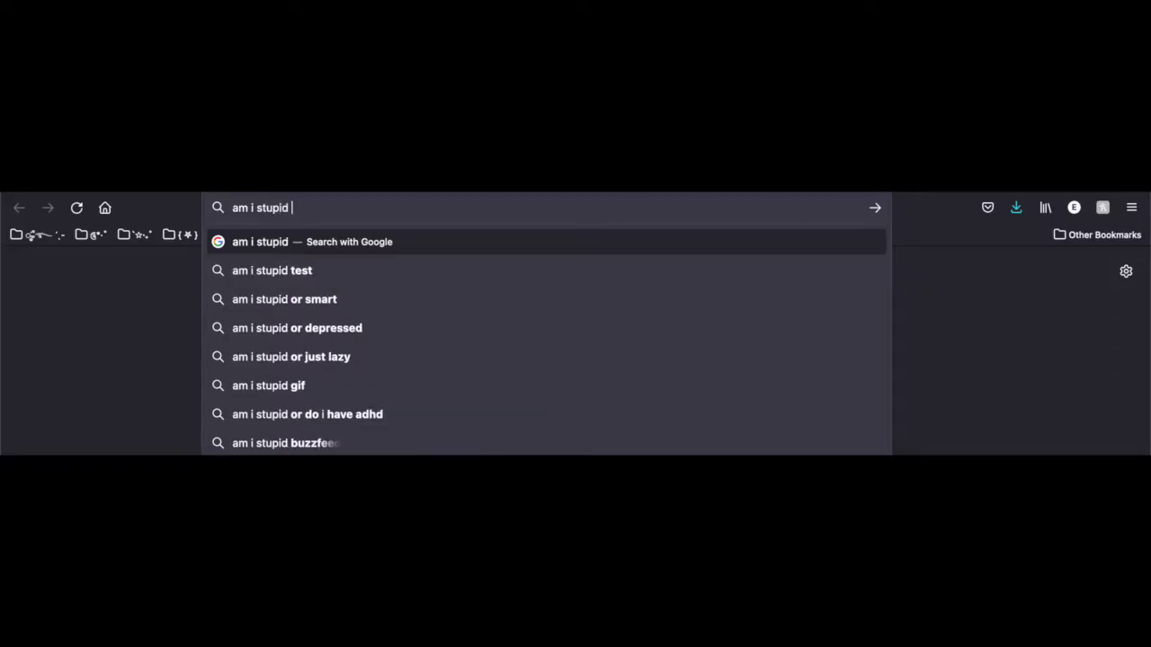
# Step: Search the web in Firefox for "am i stupid is there an add layer on photoshop ???? :(((("
pyautogui.write('is there an add laye')
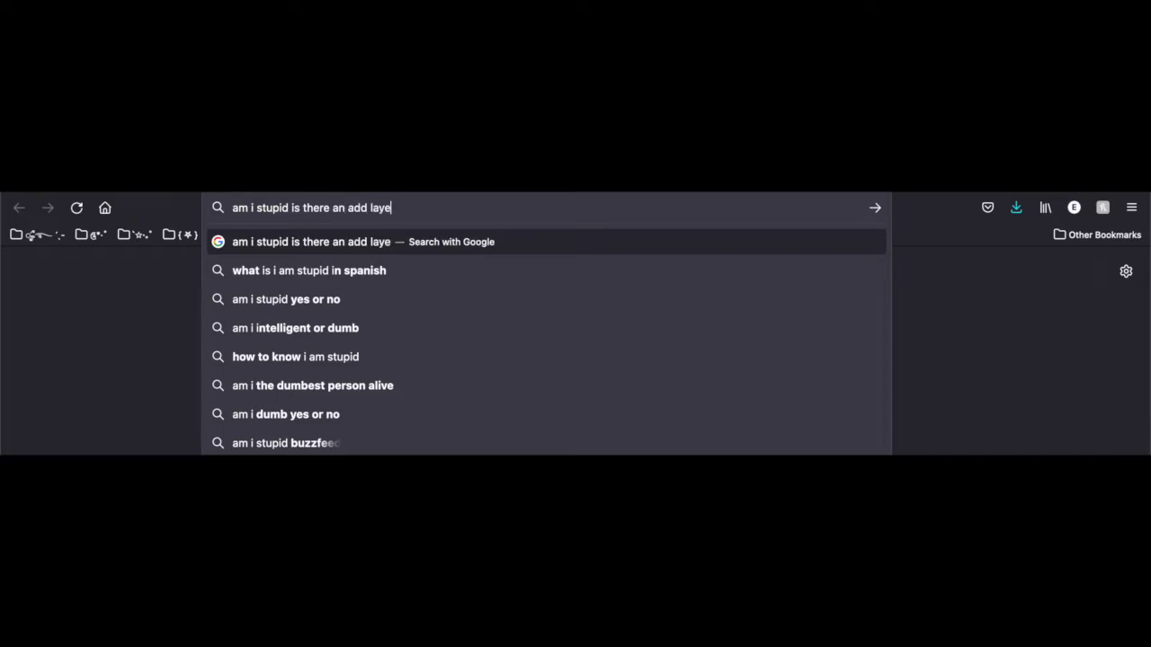
pyautogui.write('r on photos')
pyautogui.press('BackSpace')
pyautogui.write('phot')
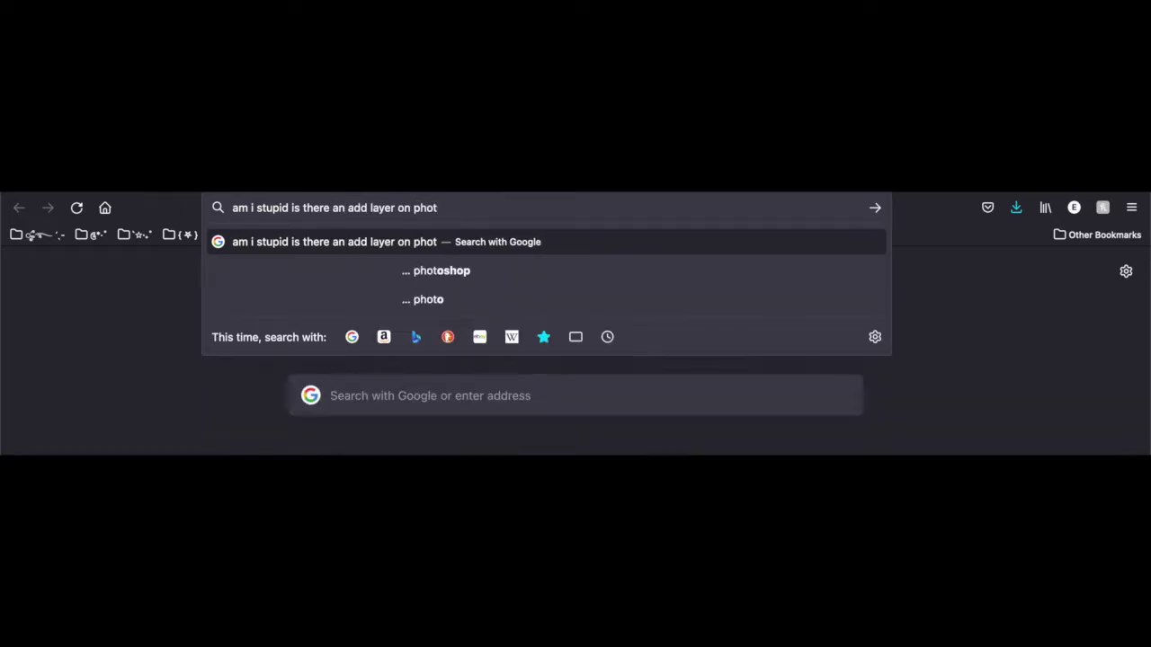
pyautogui.write('oshop ???? :((((')
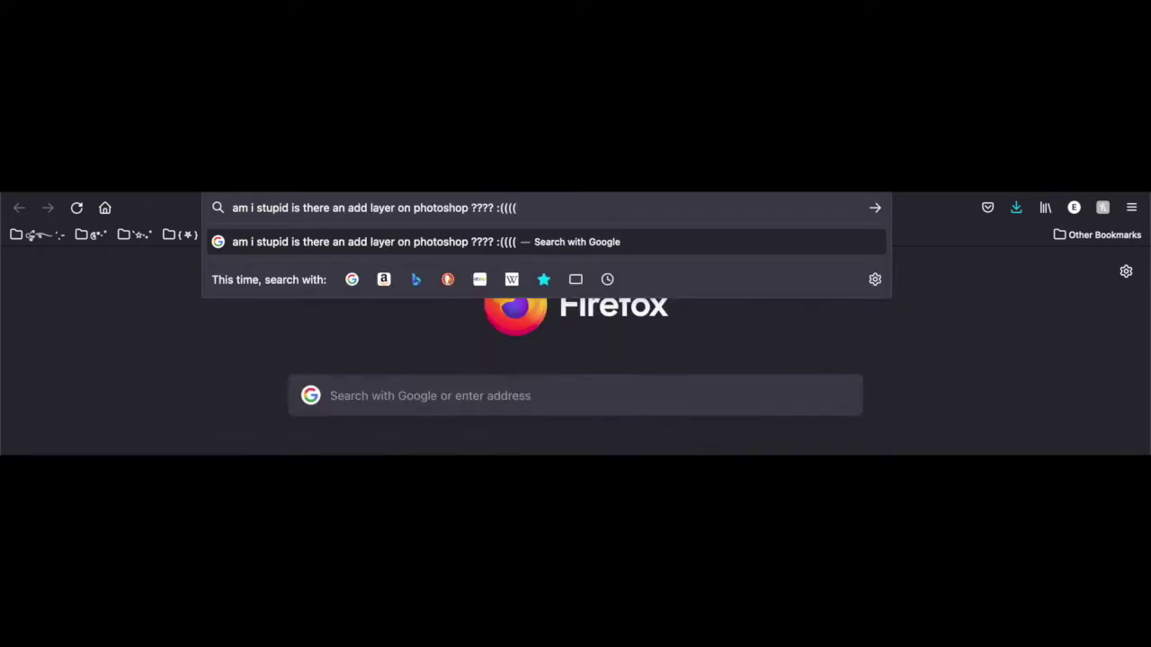
pyautogui.press('Return')
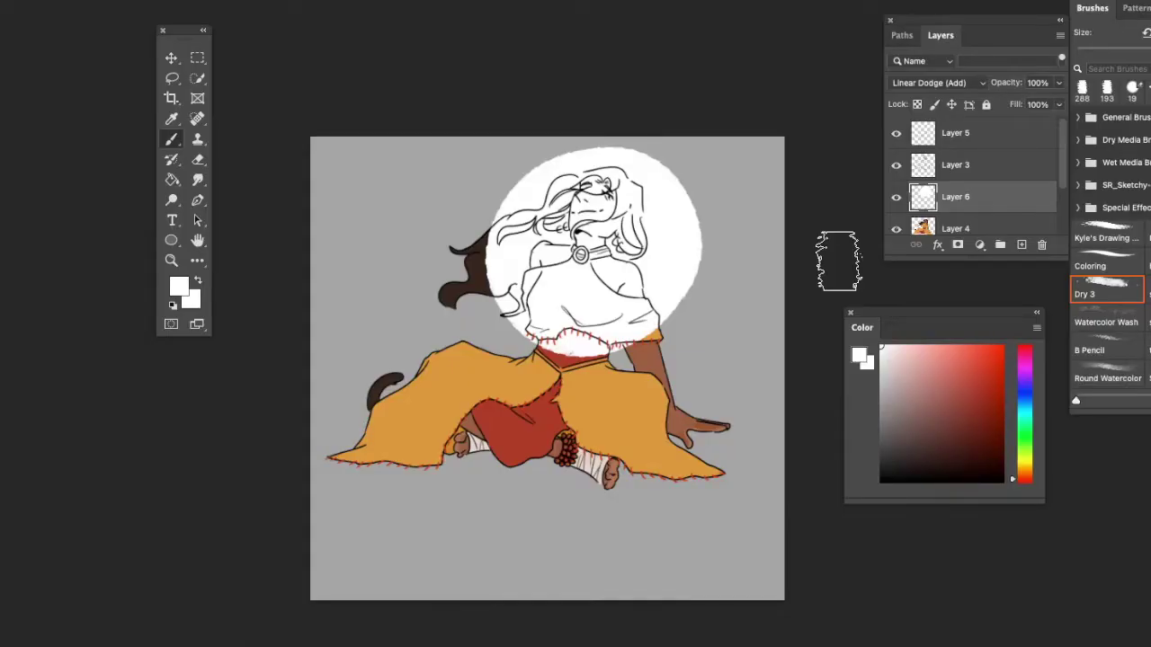
# Step: Switch back to Photoshop and soften the white circle on Layer 6 into a glow with a Gaussian Blur
pyautogui.click(169, 2)
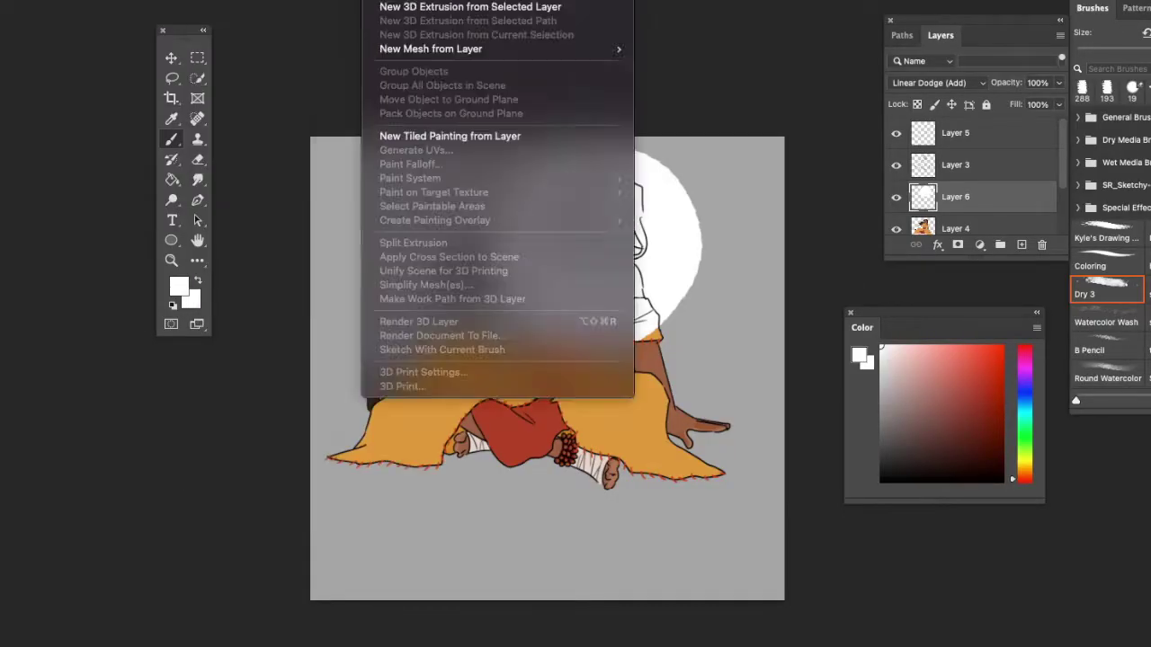
pyautogui.moveTo(390, 100)
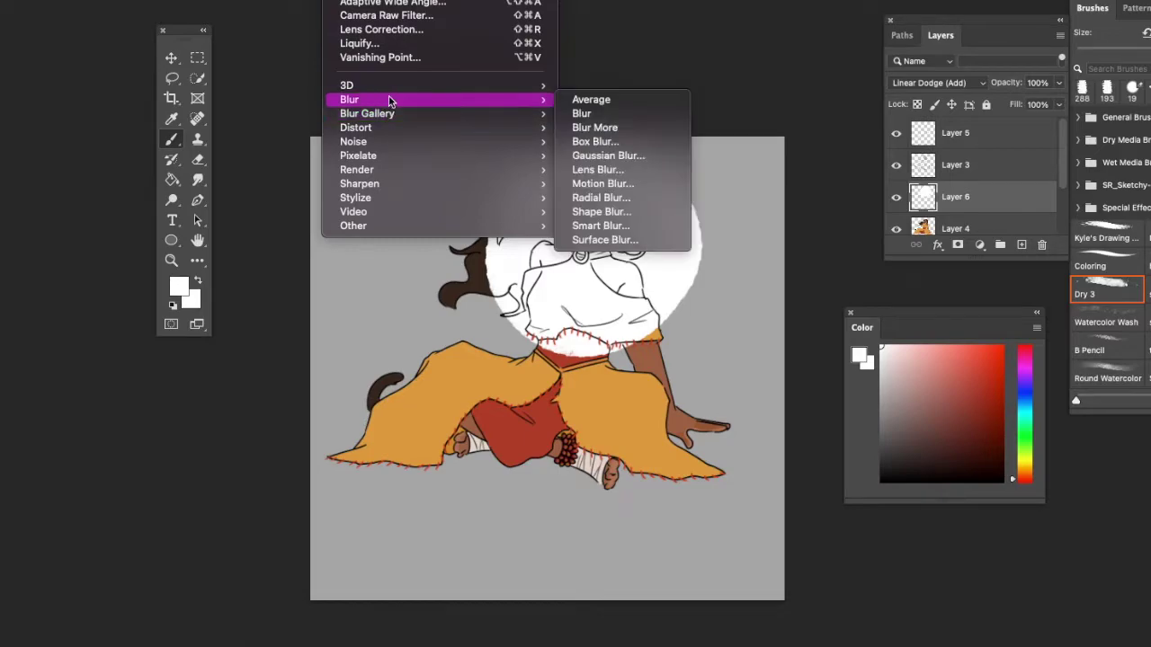
pyautogui.click(604, 155)
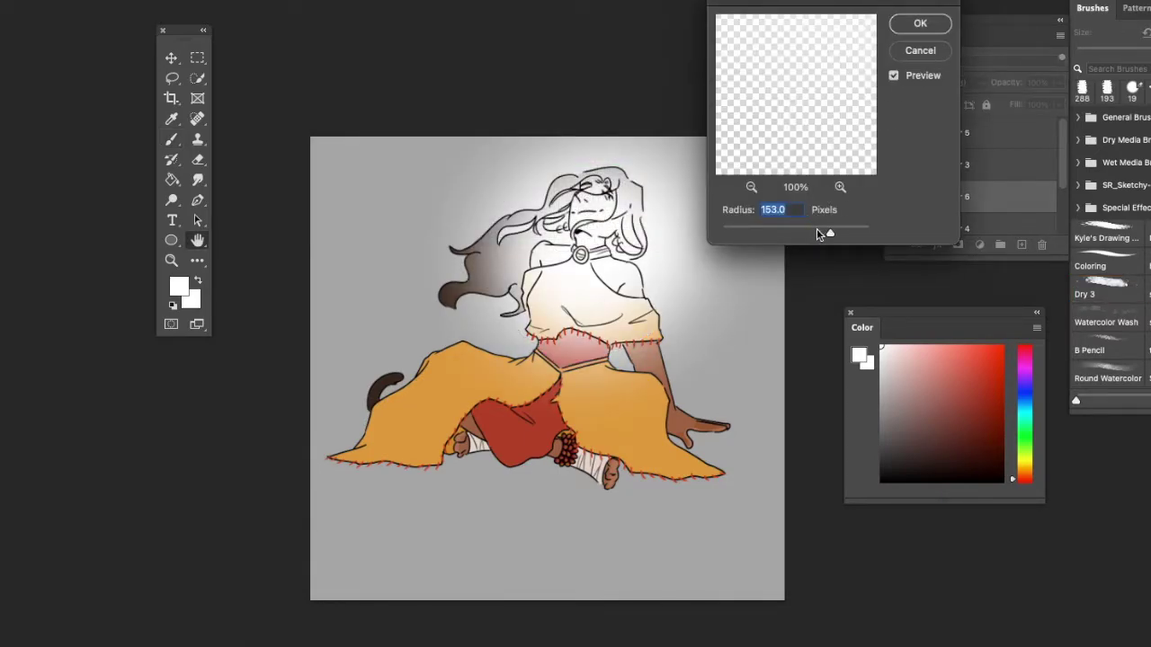
pyautogui.moveTo(816, 229)
pyautogui.mouseDown()
pyautogui.moveTo(806, 233)
pyautogui.moveTo(817, 232)
pyautogui.mouseUp()
pyautogui.click(920, 24)
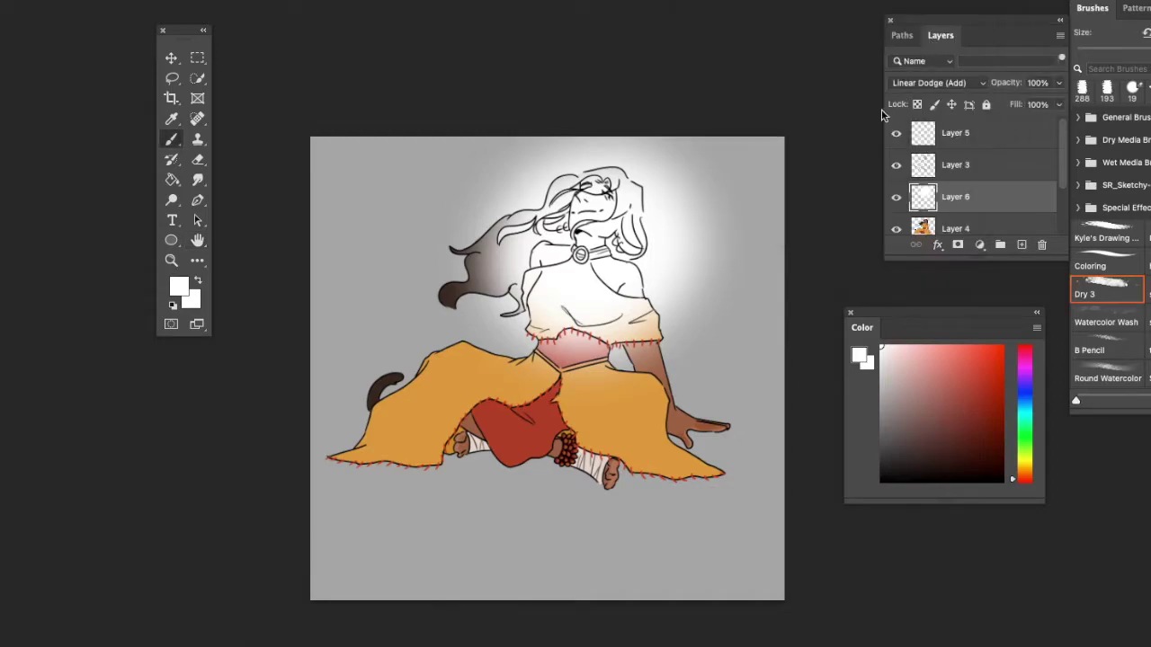
pyautogui.scroll(1, 666, 261)
pyautogui.hscroll(2, 666, 261)
pyautogui.scroll(-1, 666, 261)
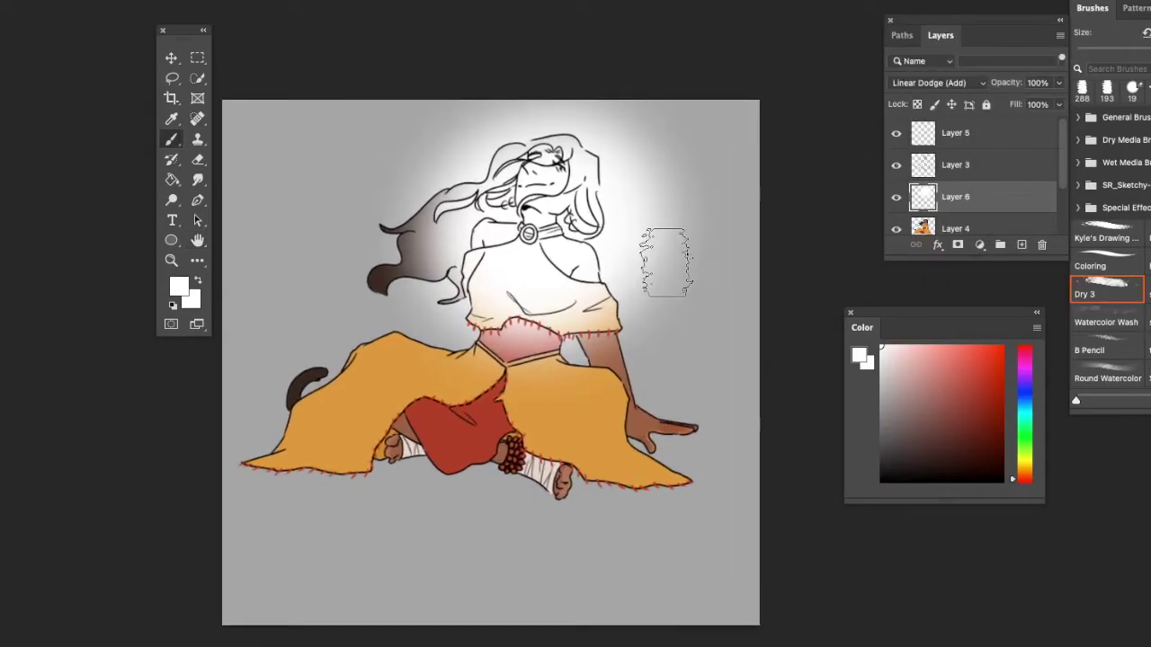
pyautogui.hotkey('ctrl', 't')
pyautogui.moveTo(670, 269); pyautogui.dragTo(542, 226)
pyautogui.press('Return')
pyautogui.click(1106, 290)
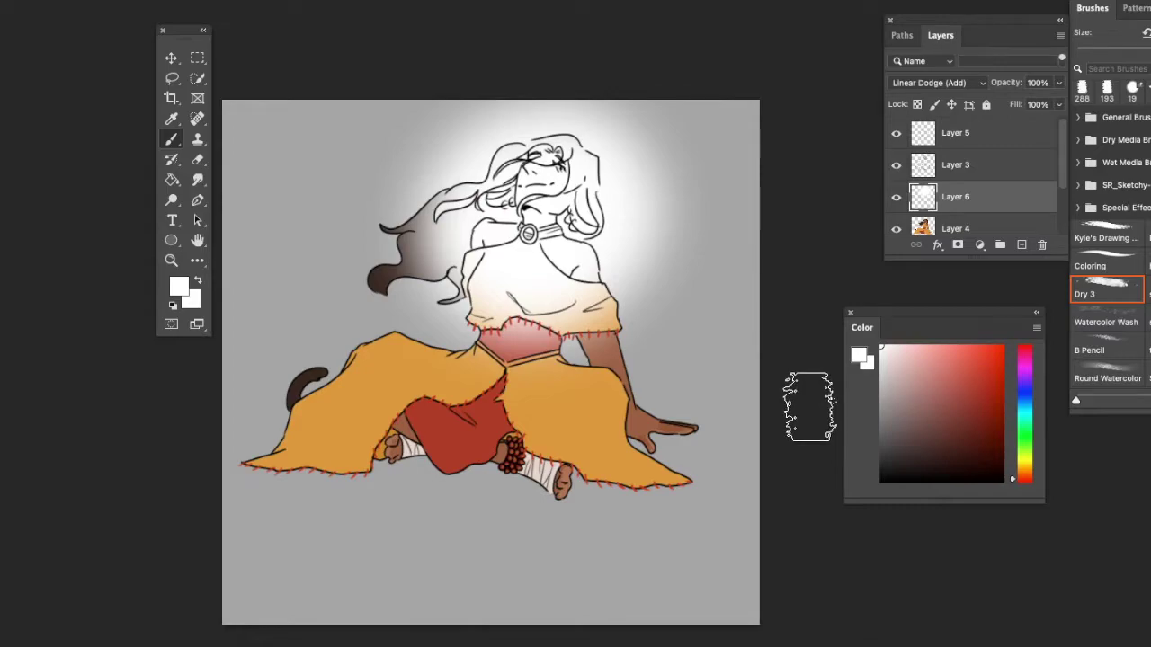
# Step: Add a new layer above Layer 6 and fill it with dark blue using the Paint Bucket
pyautogui.click(1022, 244)
pyautogui.click(1027, 392)
pyautogui.moveTo(981, 388); pyautogui.dragTo(1019, 382)
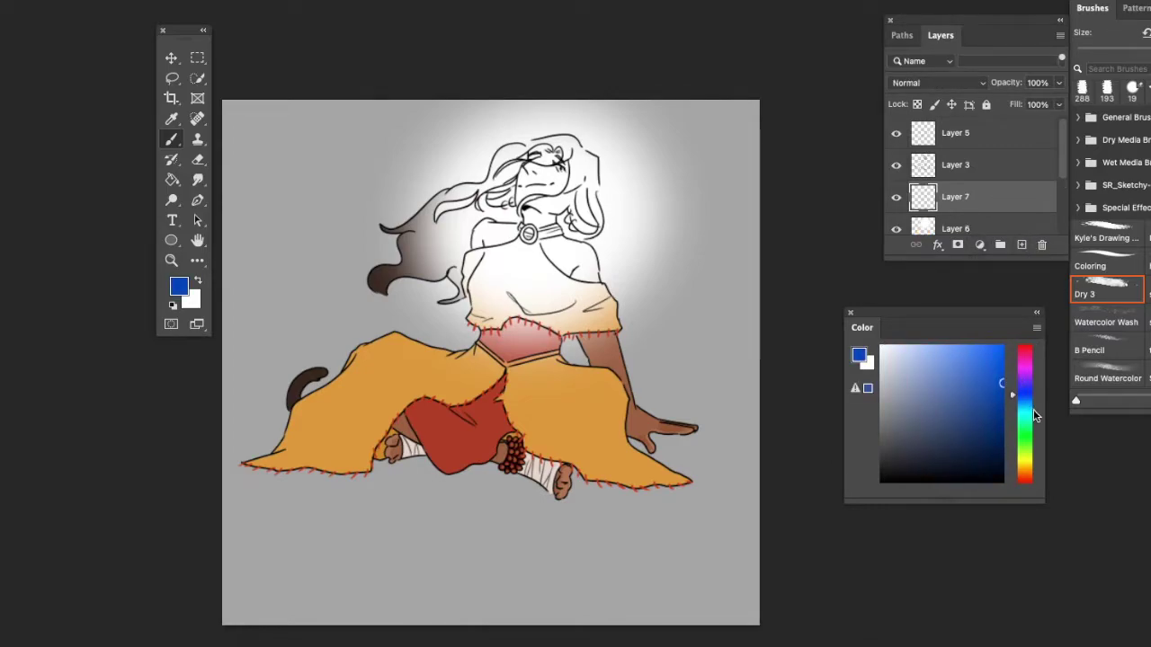
pyautogui.click(1002, 405)
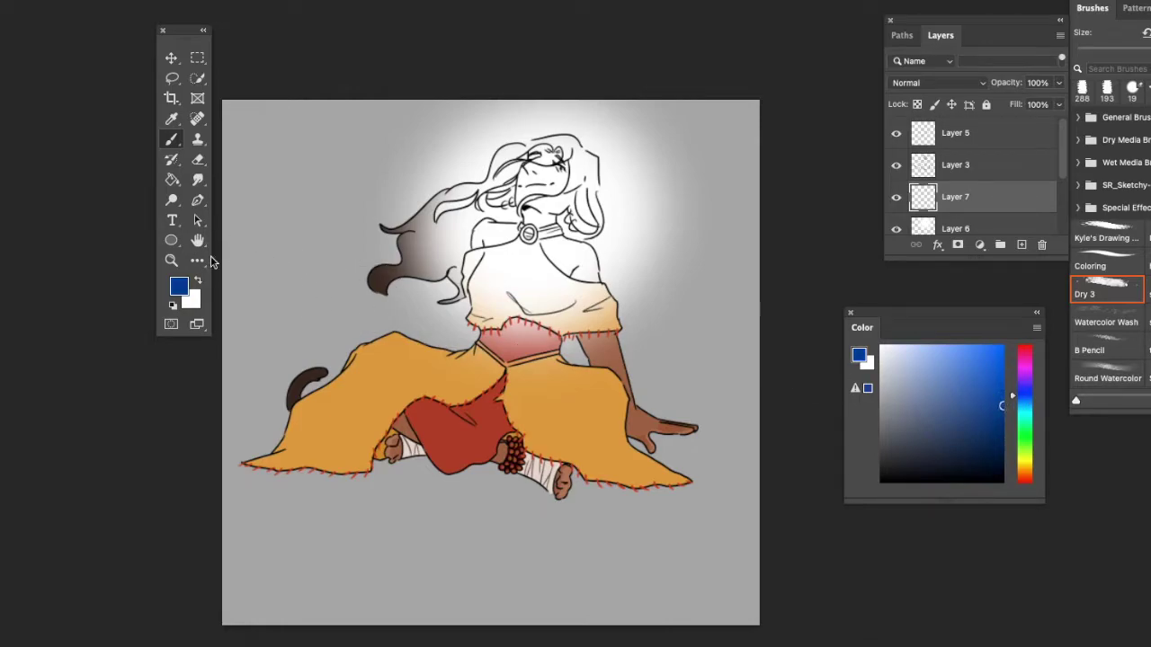
pyautogui.click(171, 180)
pyautogui.click(335, 250)
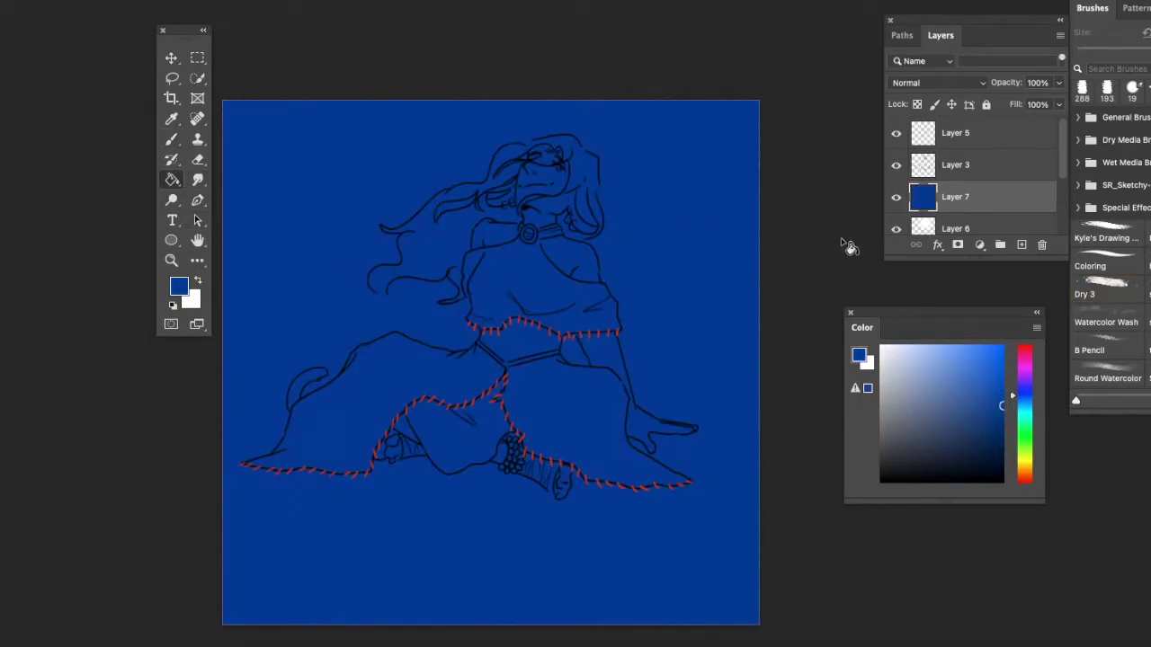
# Step: Set Layer 7's blend mode to Vivid Light and refill it with a darker navy blue
pyautogui.click(946, 84)
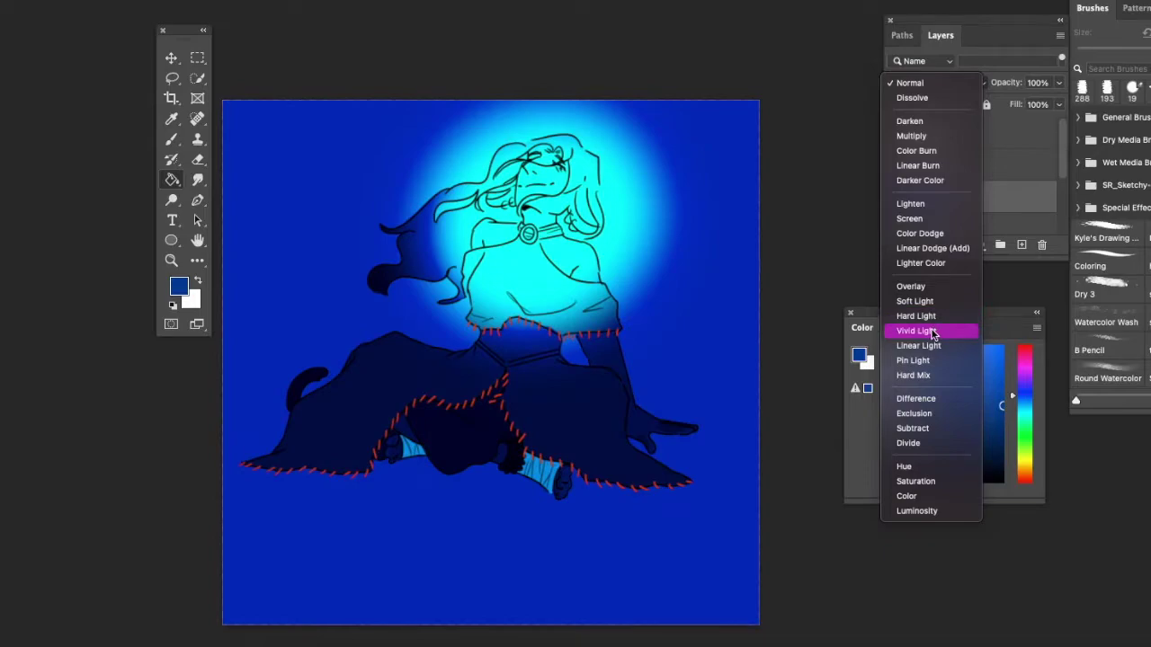
pyautogui.click(933, 334)
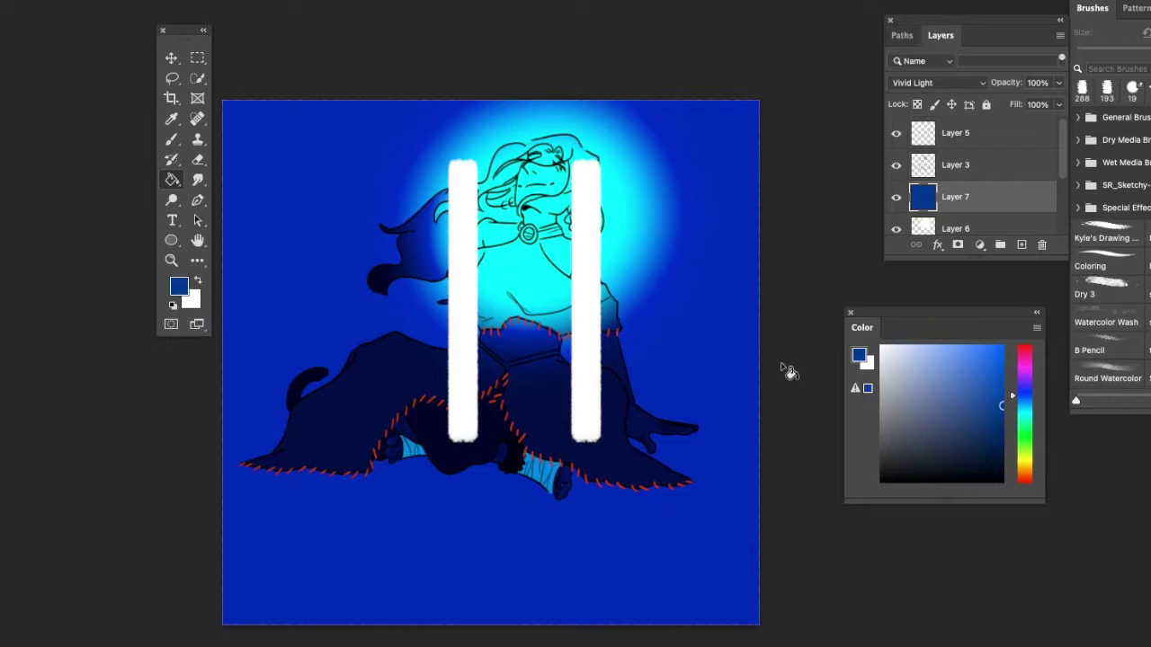
pyautogui.hotkey('ctrl', 'z')
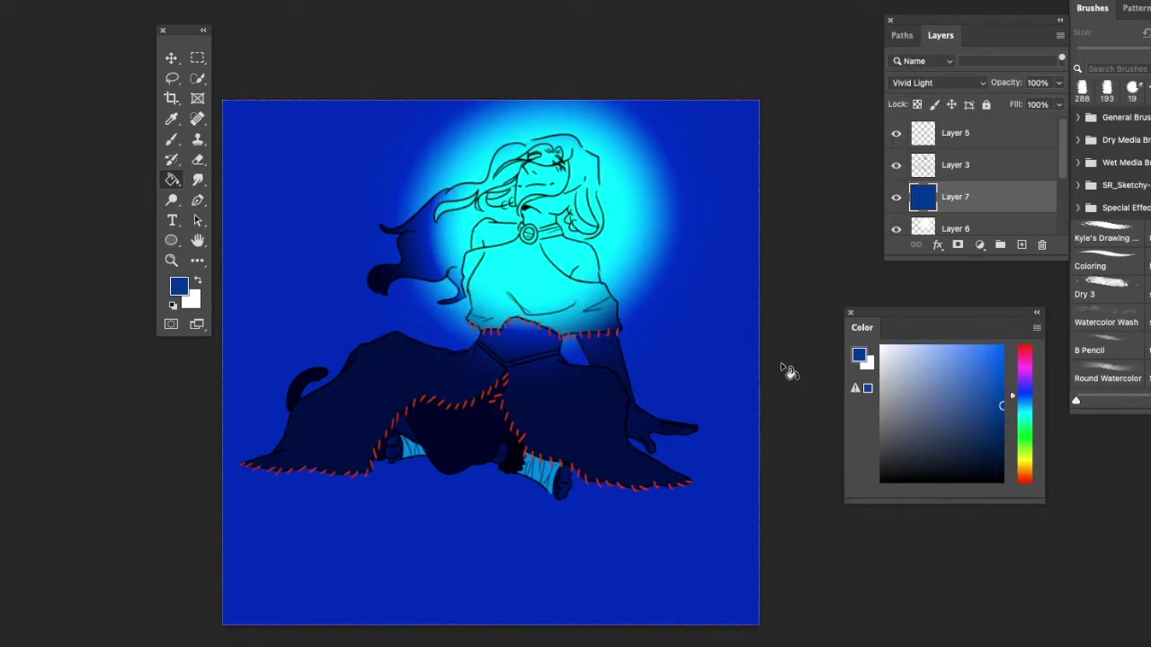
pyautogui.moveTo(996, 426); pyautogui.dragTo(1002, 435)
pyautogui.click(722, 410)
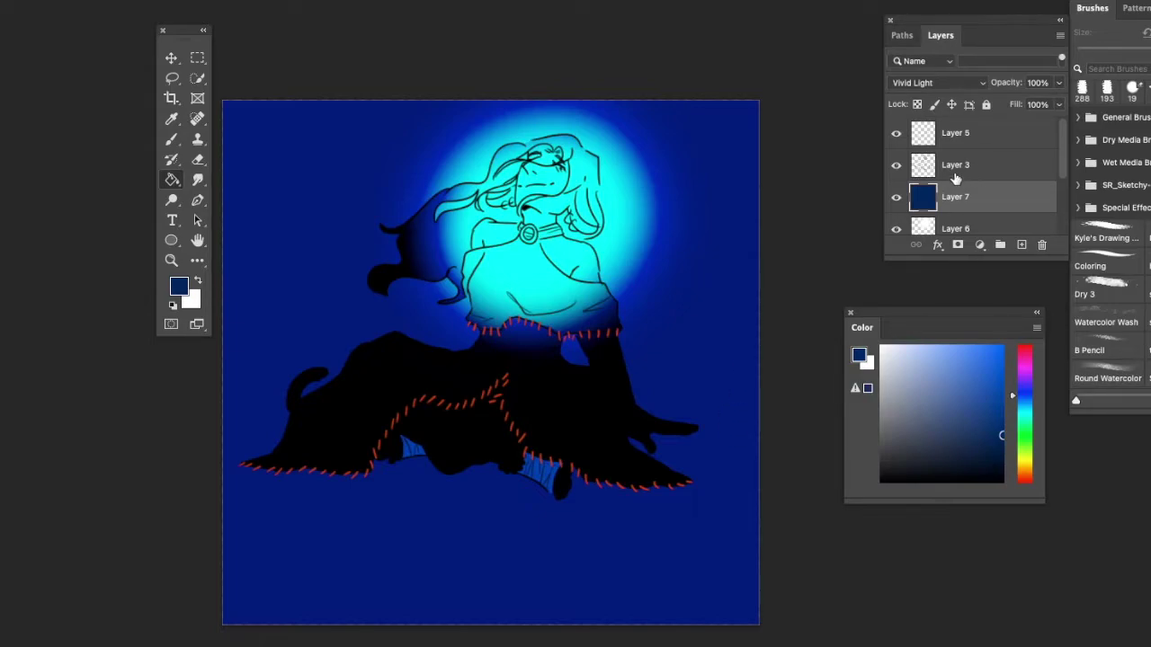
# Step: Lower the opacity of the navy Layer 7 to 79%
pyautogui.click(943, 227)
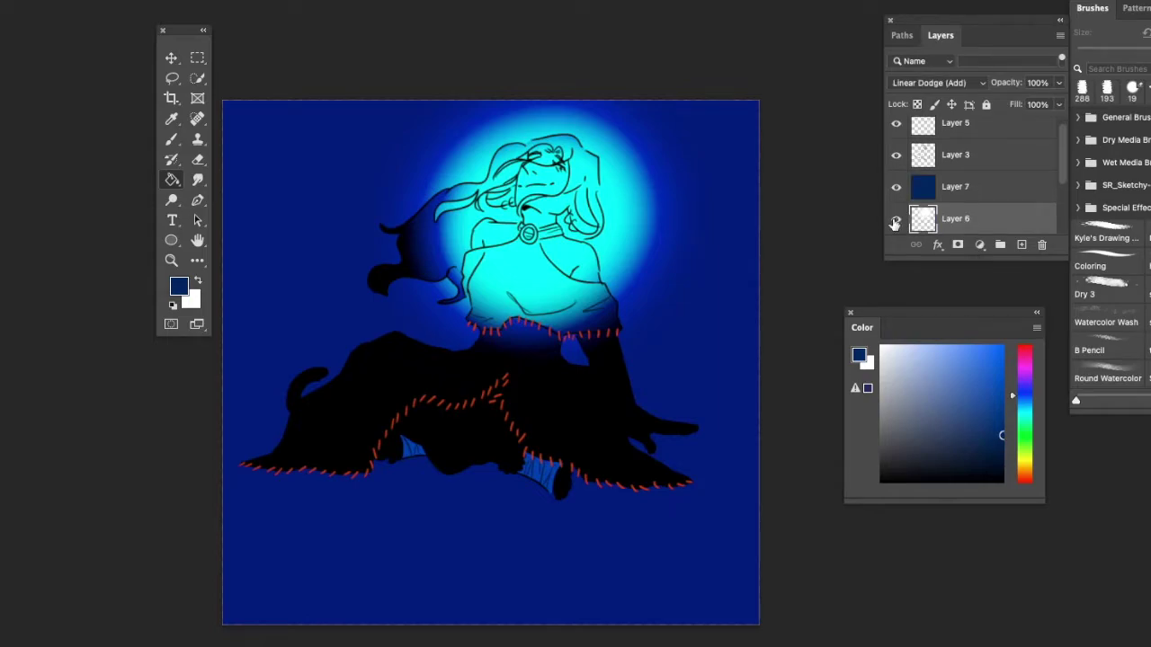
pyautogui.press('v')
pyautogui.moveTo(591, 263)
pyautogui.mouseDown()
pyautogui.moveTo(519, 284)
pyautogui.moveTo(549, 357)
pyautogui.moveTo(608, 254)
pyautogui.moveTo(565, 293)
pyautogui.moveTo(581, 262)
pyautogui.moveTo(508, 277)
pyautogui.moveTo(552, 393)
pyautogui.moveTo(585, 284)
pyautogui.moveTo(493, 289)
pyautogui.moveTo(540, 256)
pyautogui.moveTo(589, 279)
pyautogui.moveTo(598, 267)
pyautogui.mouseUp()
pyautogui.press('g')
pyautogui.click(989, 186)
pyautogui.click(1059, 82)
pyautogui.moveTo(1059, 101); pyautogui.dragTo(1033, 104)
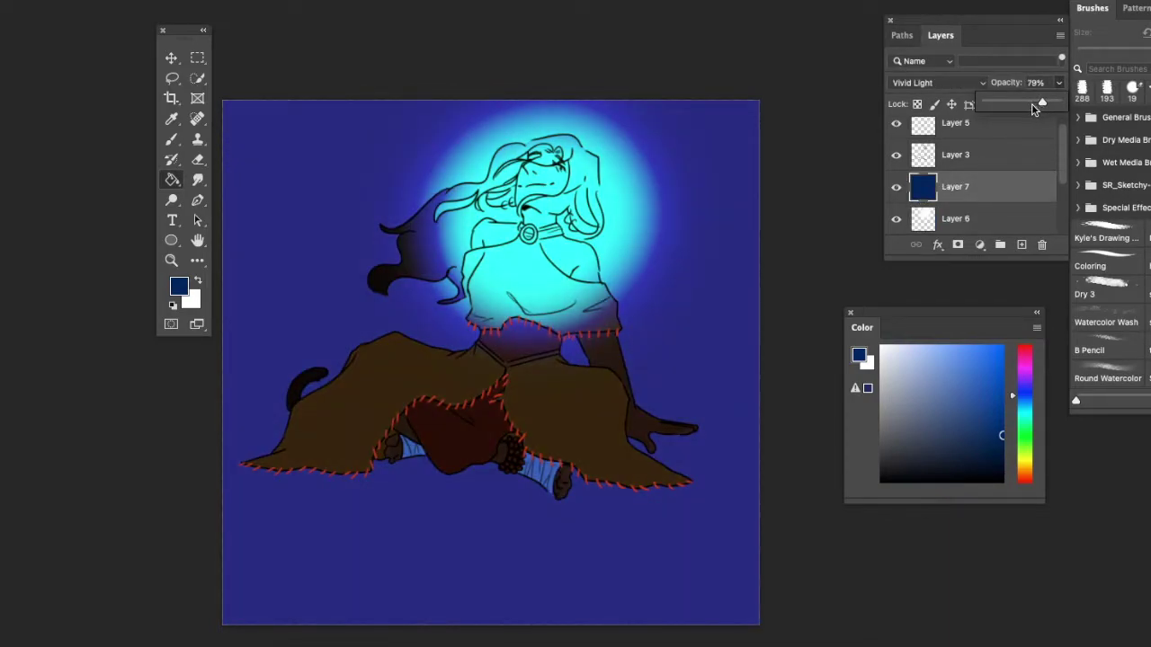
# Step: Review the available blend modes for the glow on Layer 6, keeping Linear Dodge (Add)
pyautogui.click(933, 222)
pyautogui.click(958, 86)
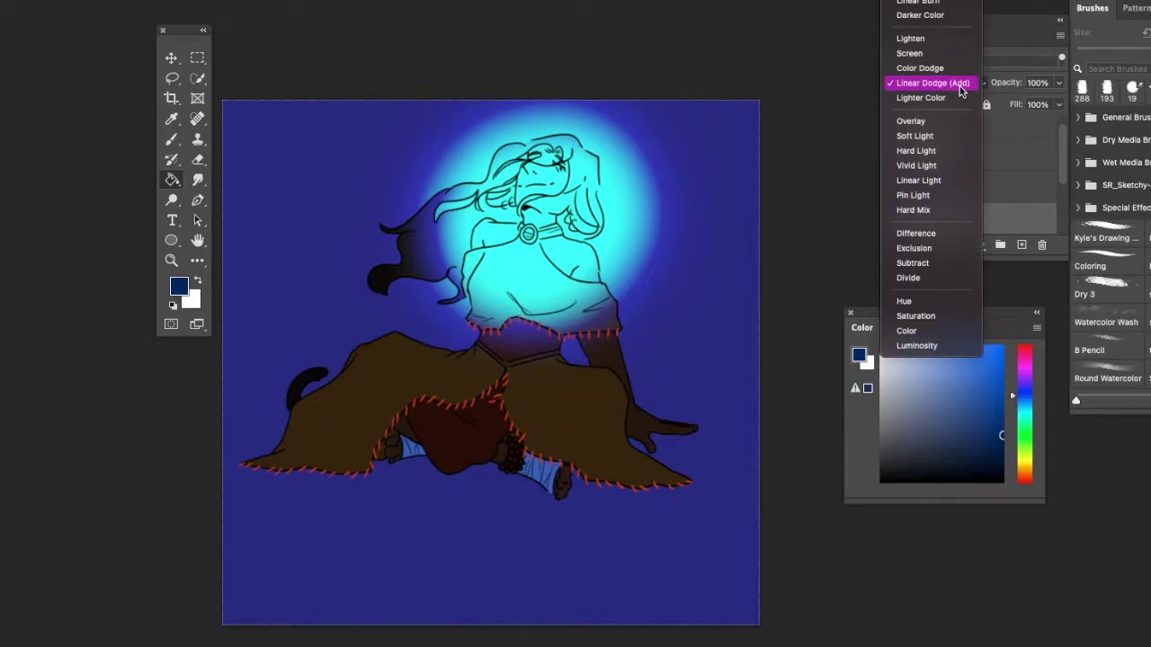
pyautogui.click(958, 86)
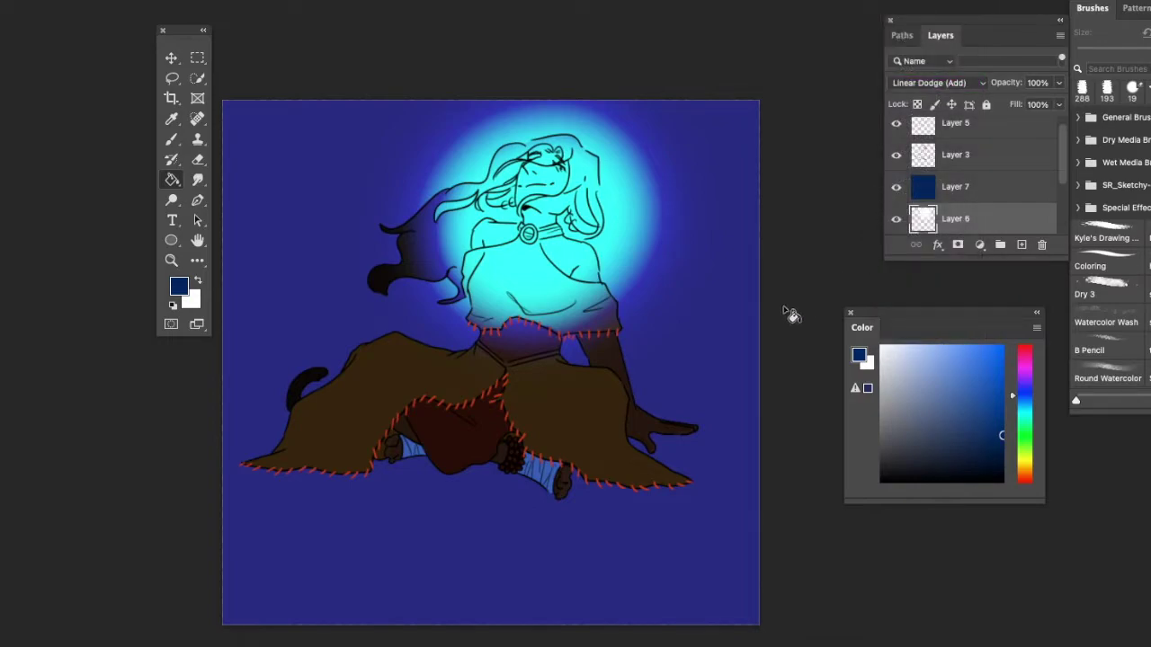
pyautogui.click(946, 93)
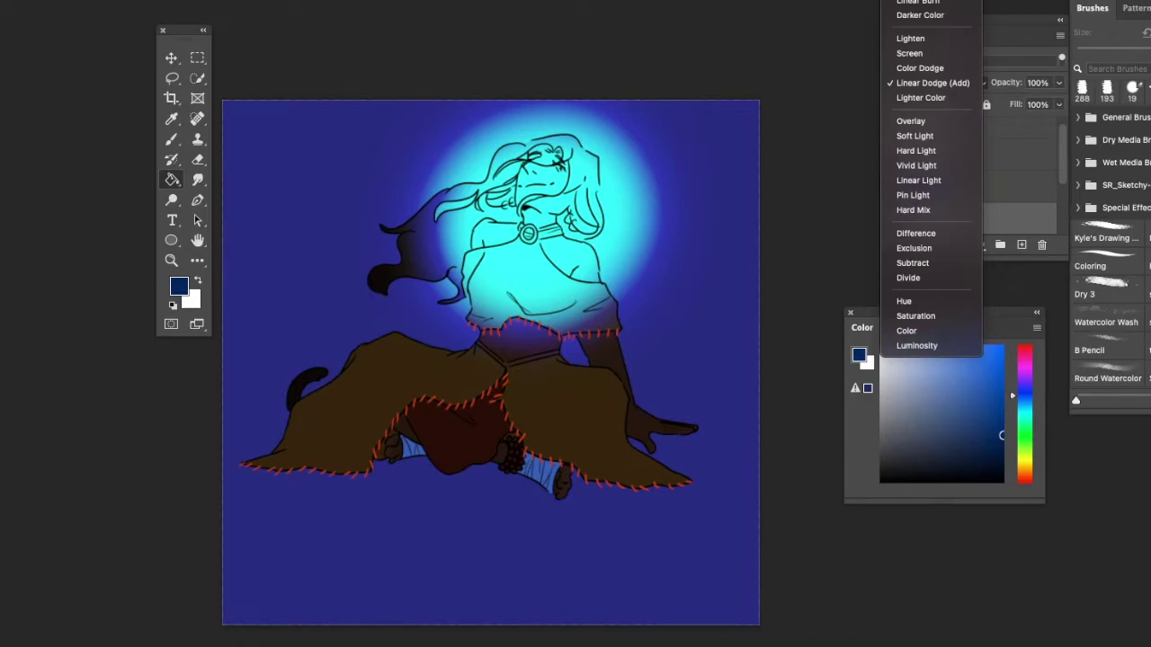
pyautogui.click(929, 85)
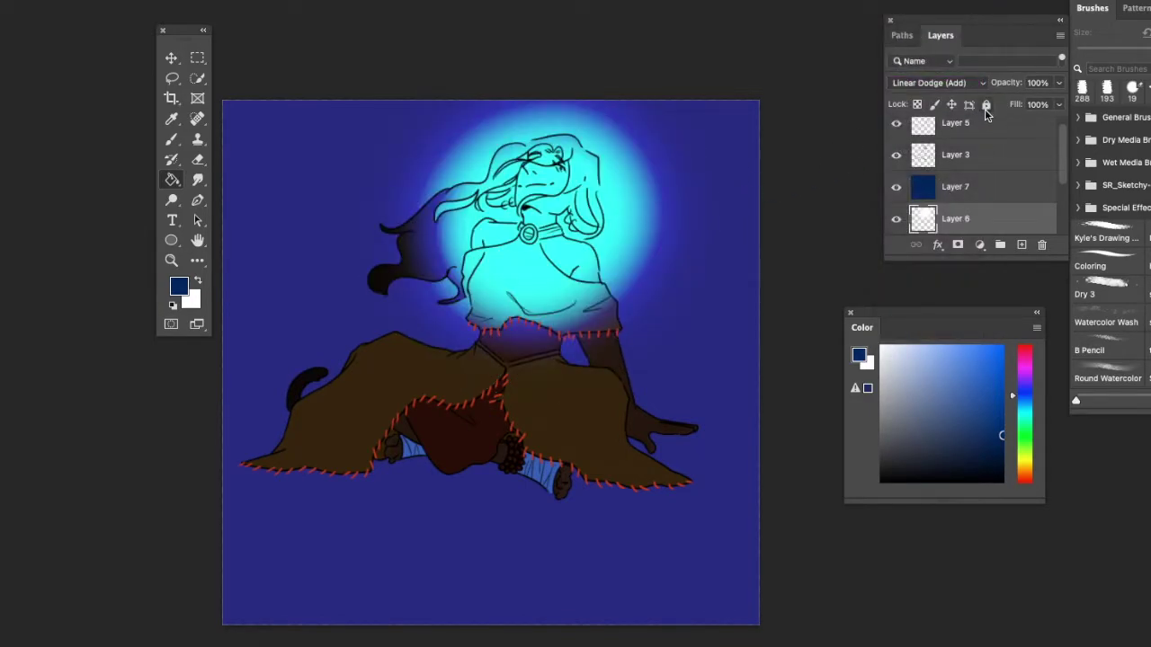
# Step: Pick a dark red and try refilling Layer 7 with it
pyautogui.click(990, 186)
pyautogui.moveTo(1025, 399); pyautogui.dragTo(1037, 331)
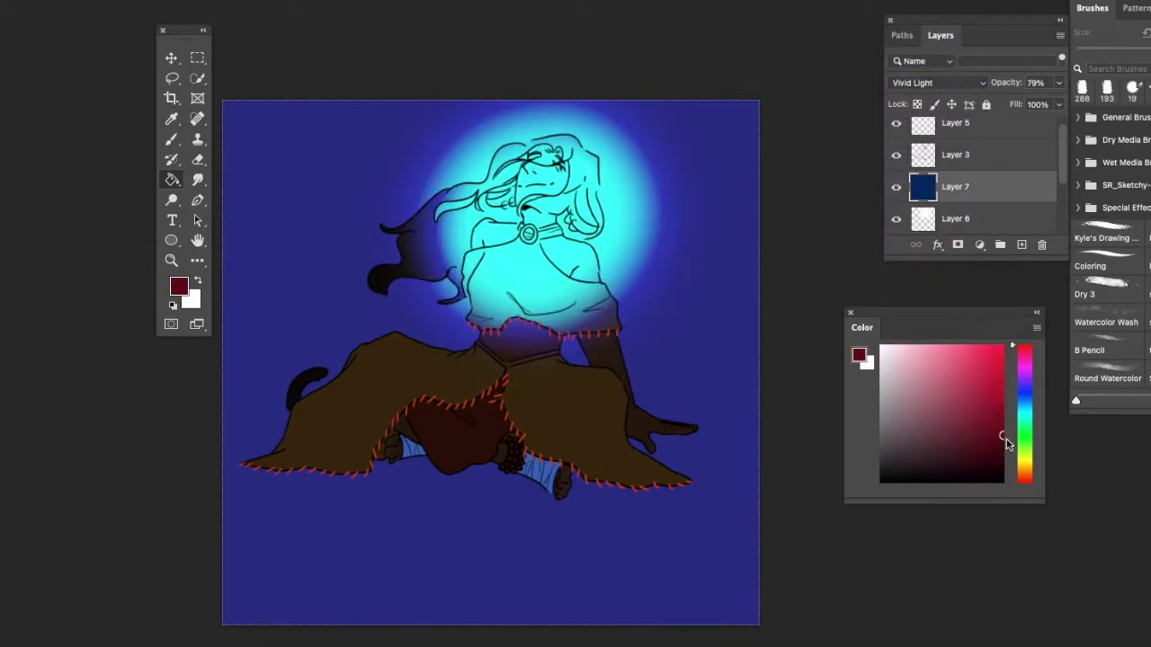
pyautogui.click(983, 397)
pyautogui.moveTo(979, 413); pyautogui.dragTo(993, 423)
pyautogui.click(408, 239)
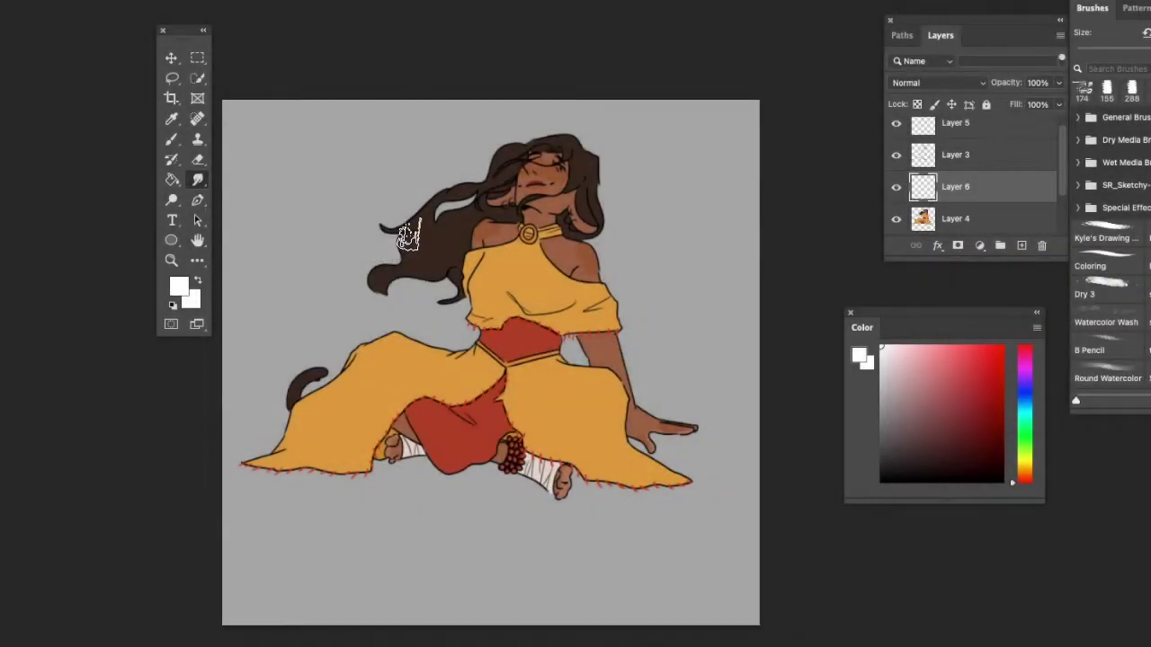
# Step: Try the Smudge tool on the linework of the woman's yellow top on Layer 3 and undo the smudging
pyautogui.click(912, 224)
pyautogui.click(926, 166)
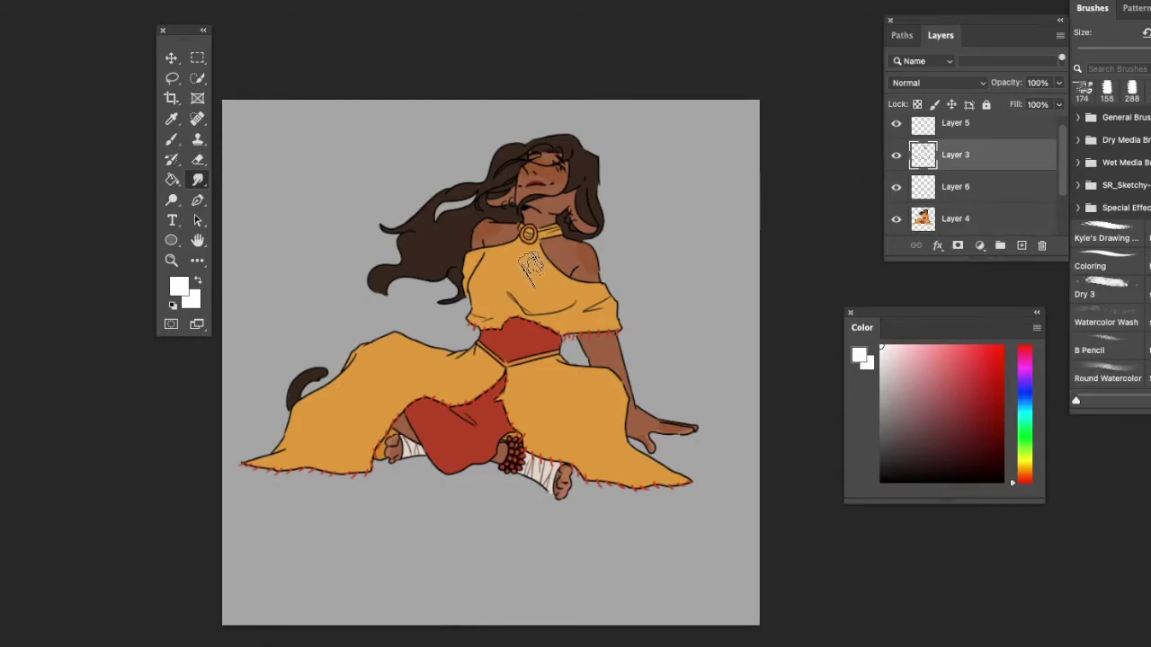
pyautogui.scroll(5, 503, 338)
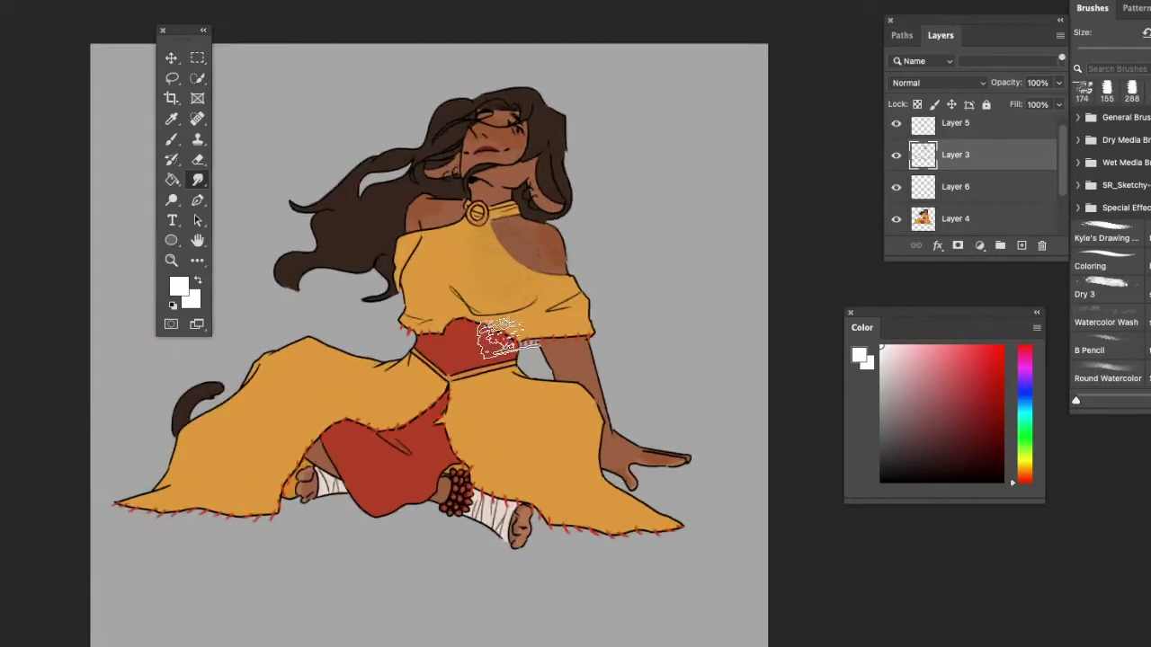
pyautogui.press('super+z')
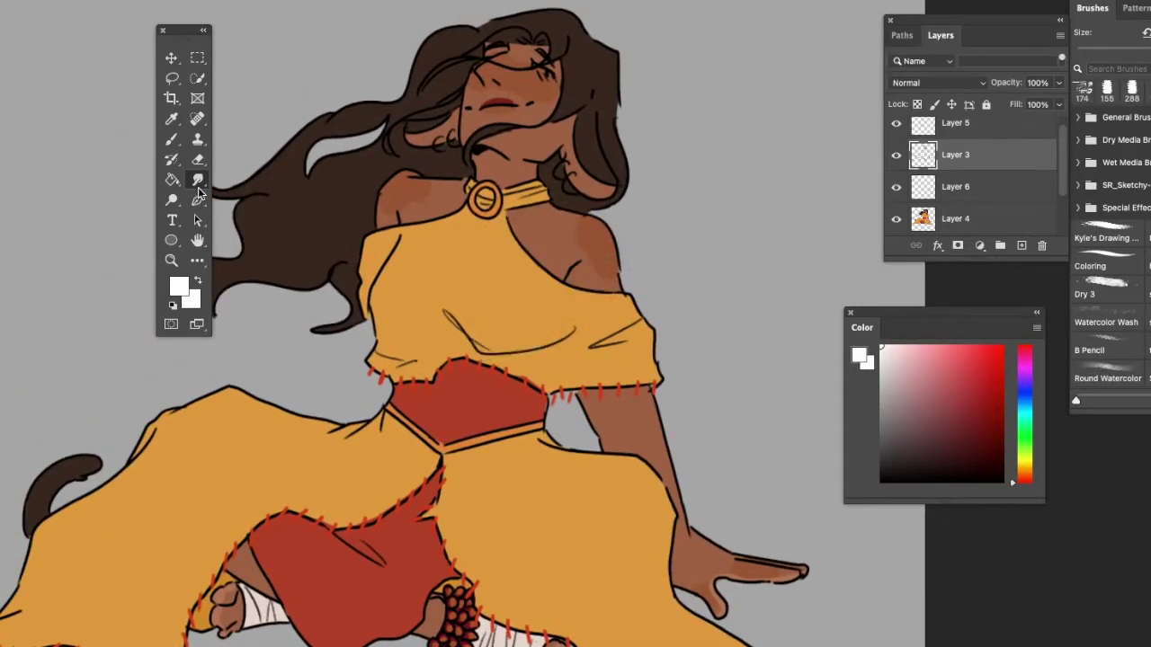
# Step: Try the Blur tool and the Kyle's Drawing brush preset before returning to the Smudge tool
pyautogui.click(198, 180)
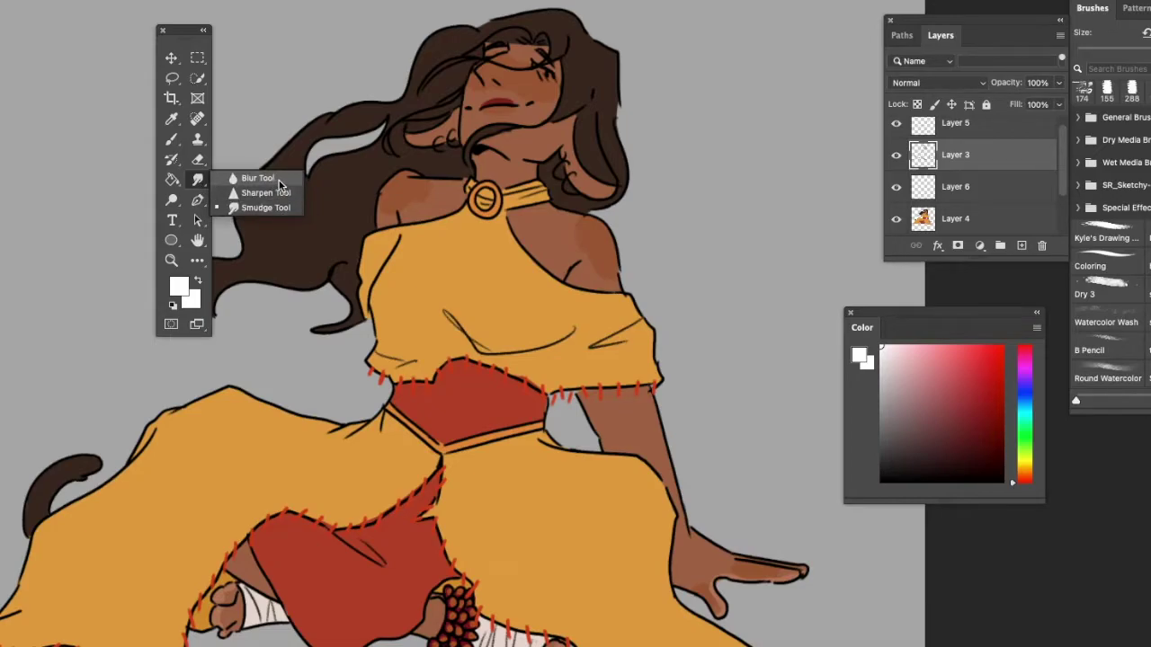
pyautogui.click(259, 178)
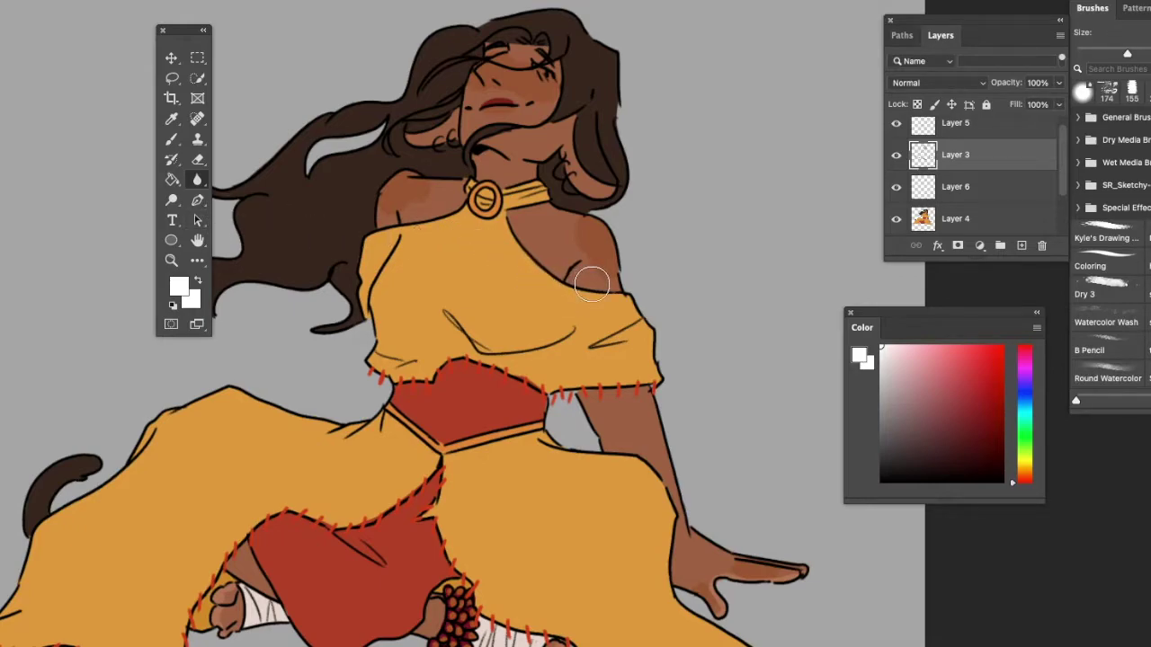
pyautogui.click(197, 180)
pyautogui.click(263, 208)
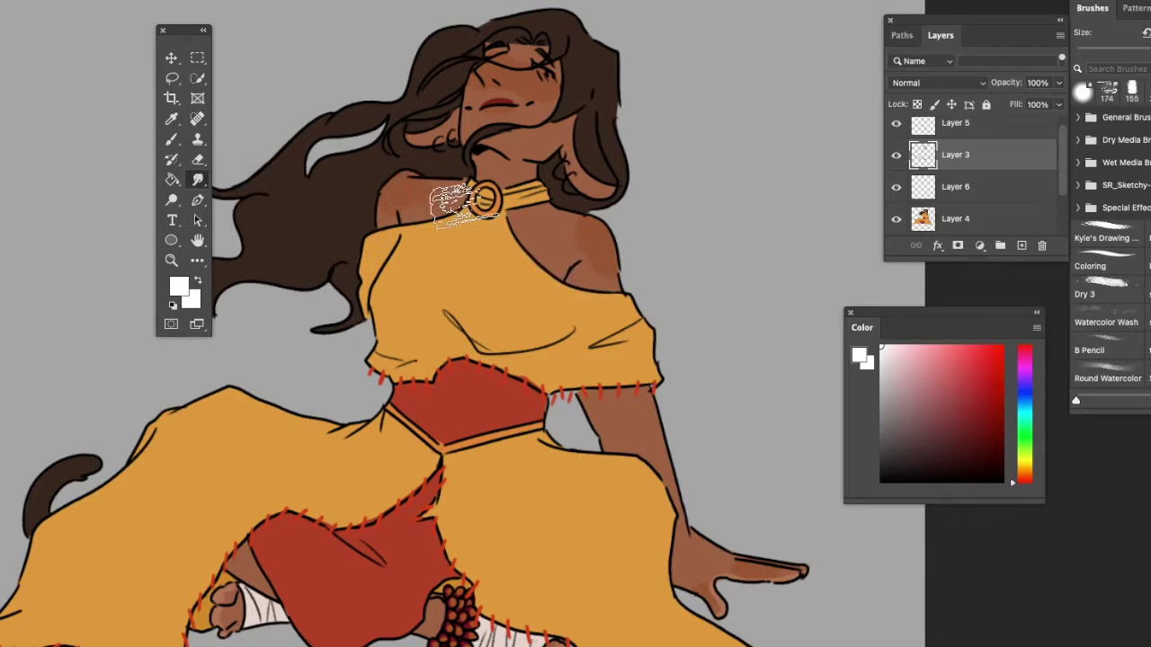
pyautogui.click(1103, 235)
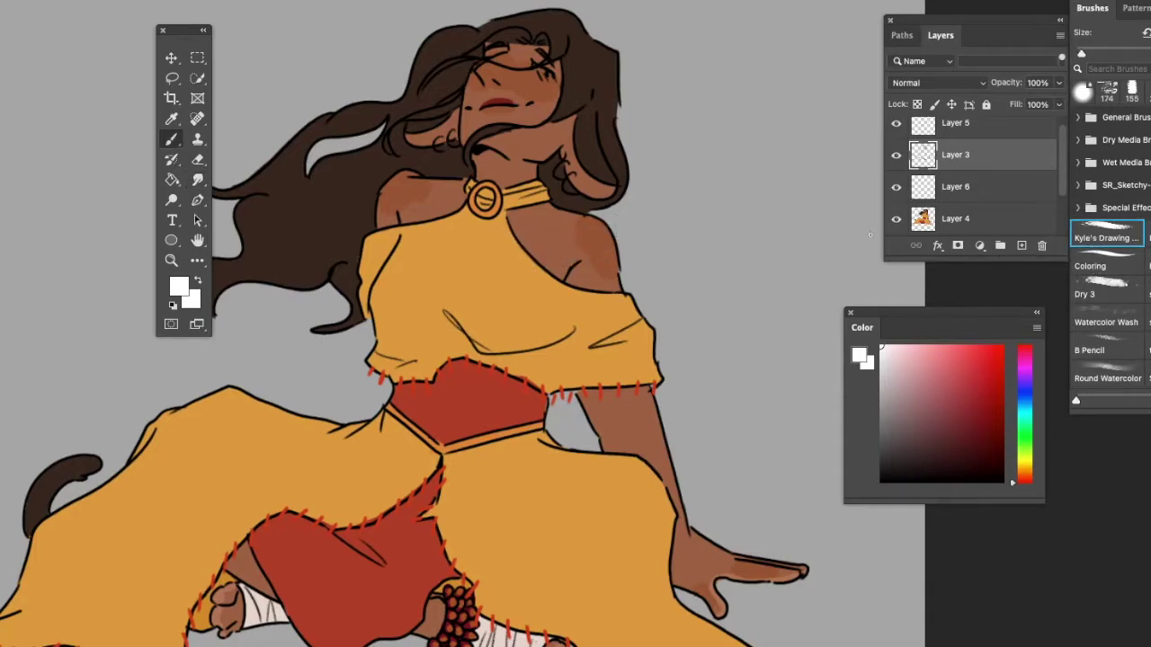
pyautogui.click(198, 181)
pyautogui.click(200, 181)
pyautogui.click(200, 180)
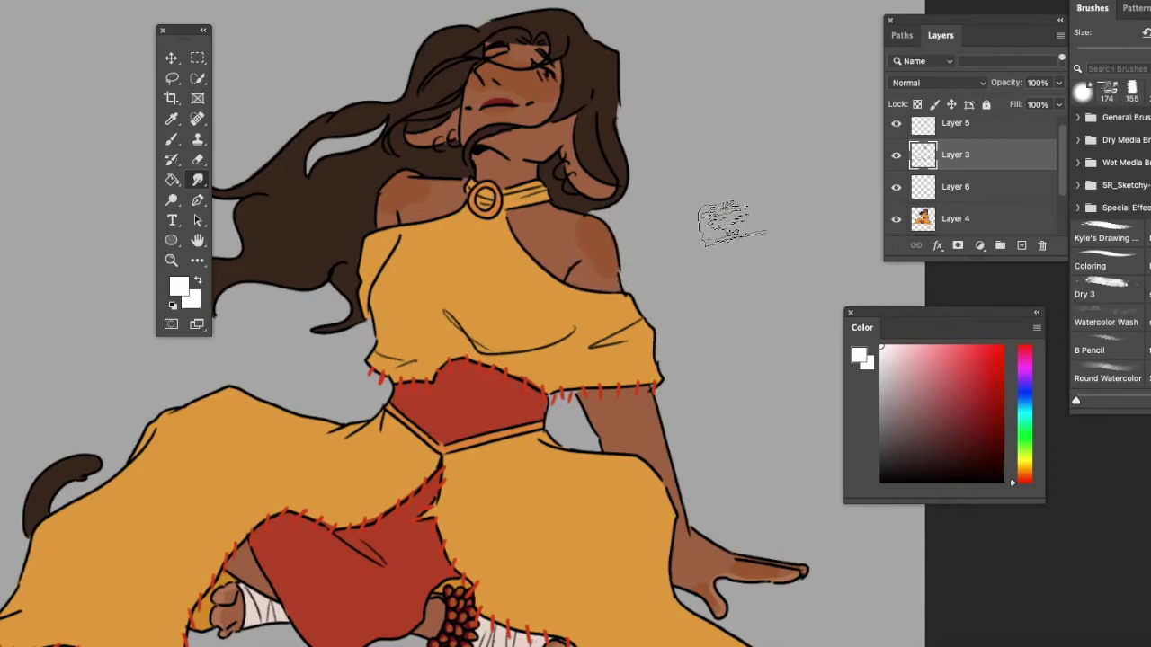
# Step: Bring the brush list into full view and try the recent soft round, 174, 155, 288 and 193 px brushes
pyautogui.moveTo(1113, 18)
pyautogui.mouseDown()
pyautogui.moveTo(1034, 14)
pyautogui.moveTo(660, 69)
pyautogui.mouseUp()
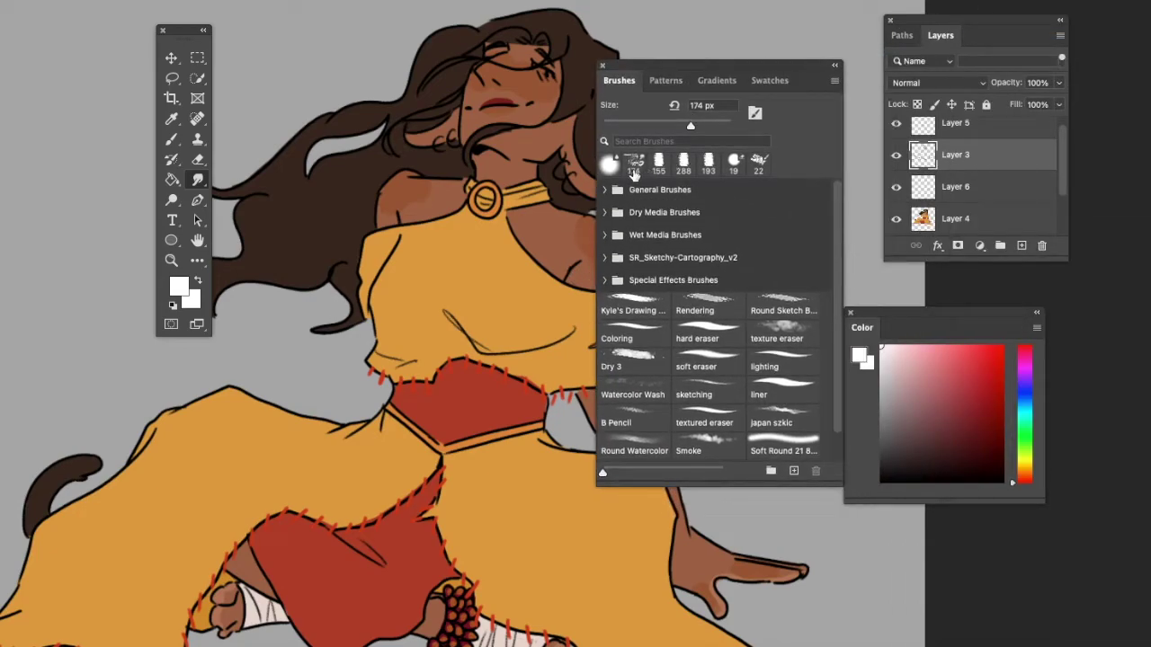
pyautogui.click(609, 164)
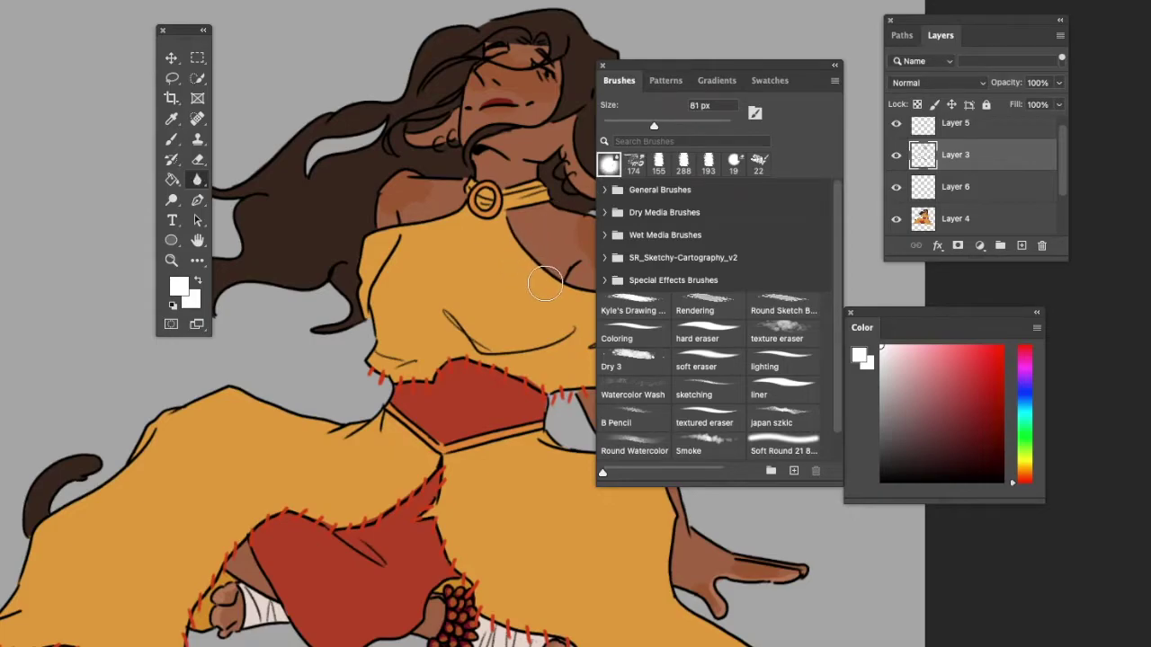
pyautogui.click(634, 165)
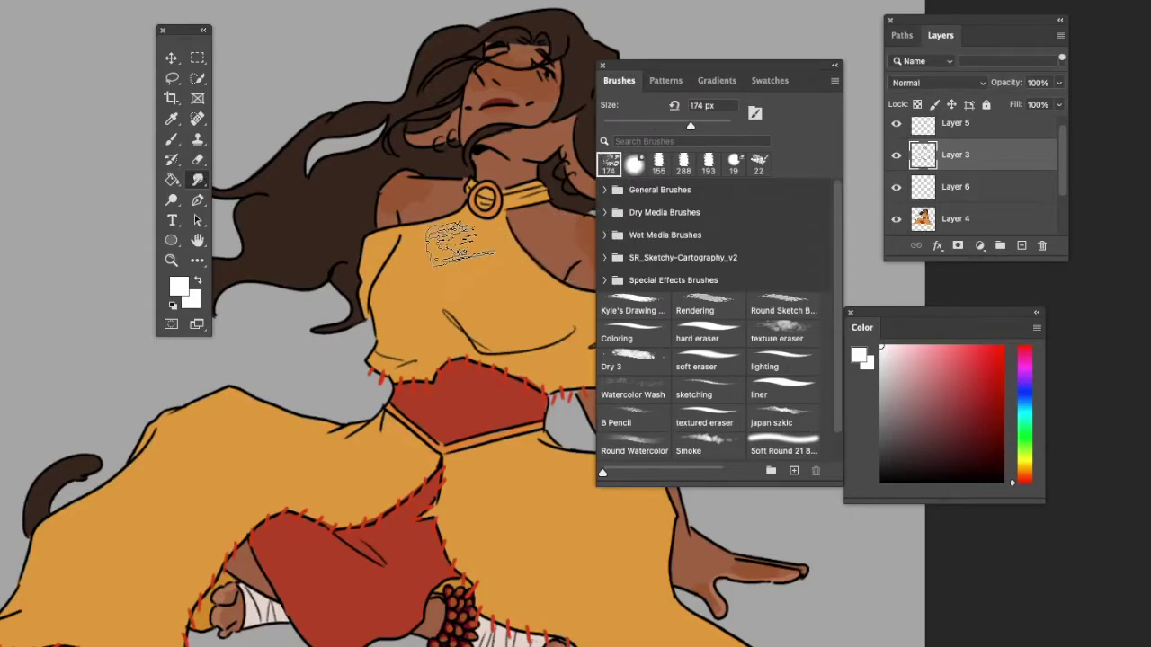
pyautogui.click(661, 166)
pyautogui.click(683, 165)
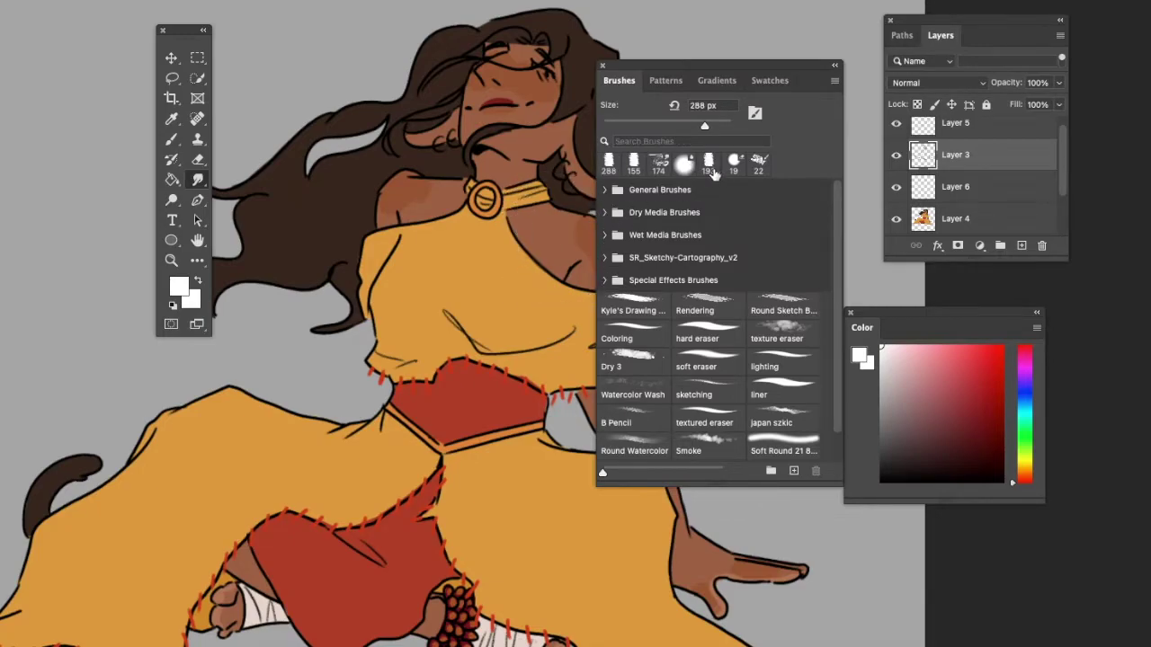
pyautogui.click(709, 163)
# Step: Set the 59 px Blur brush's hardness to 21%, reselect the brush and undo the last edit
pyautogui.moveTo(707, 68); pyautogui.dragTo(727, 76)
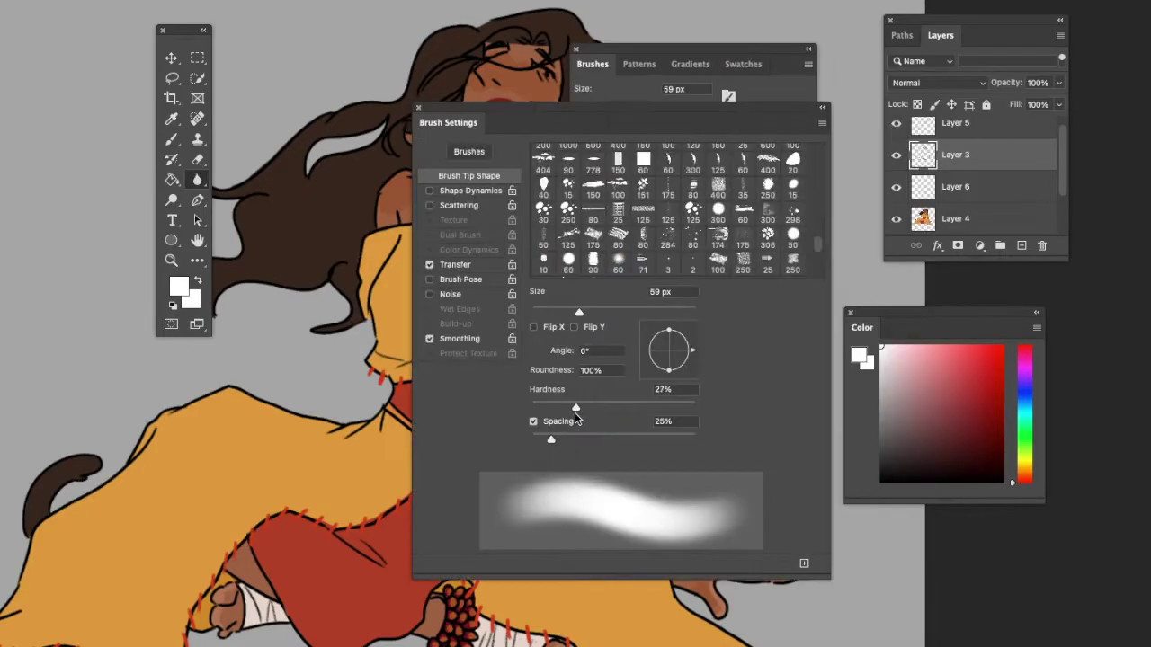
pyautogui.moveTo(576, 414); pyautogui.dragTo(567, 414)
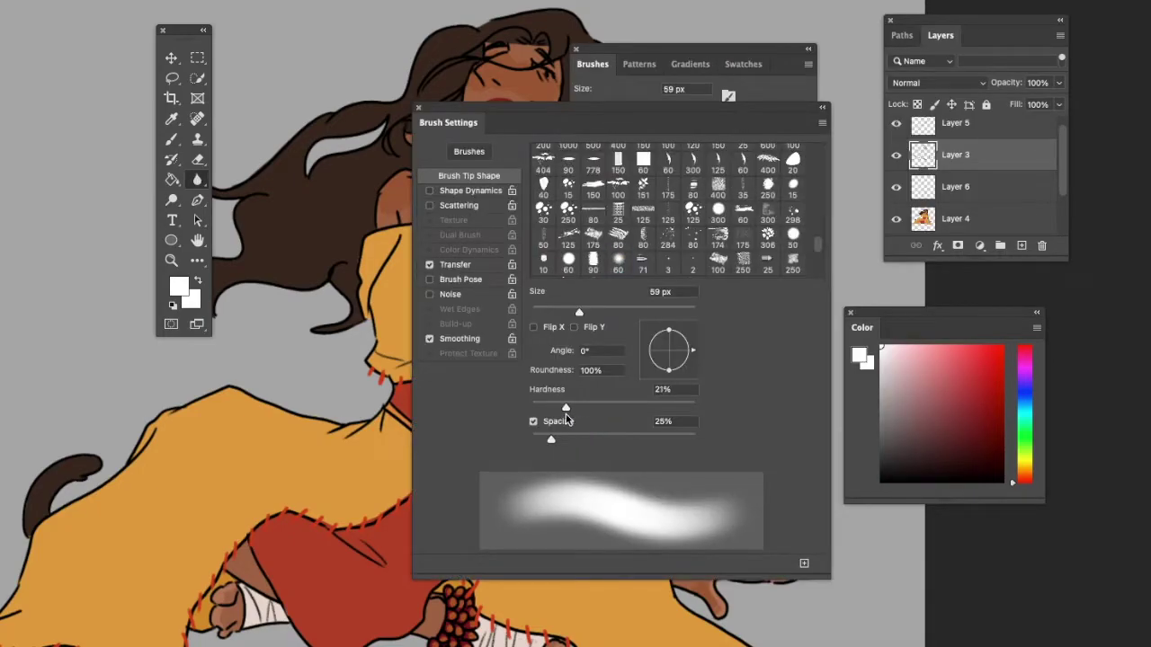
pyautogui.click(416, 107)
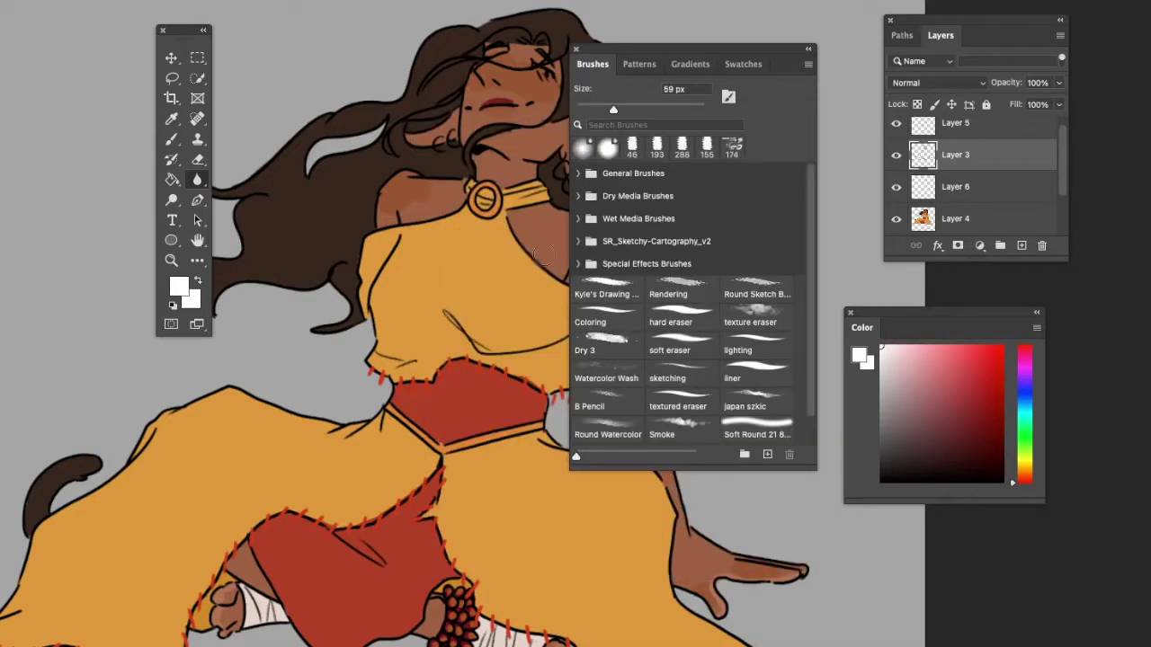
pyautogui.click(586, 149)
pyautogui.press('super+z')
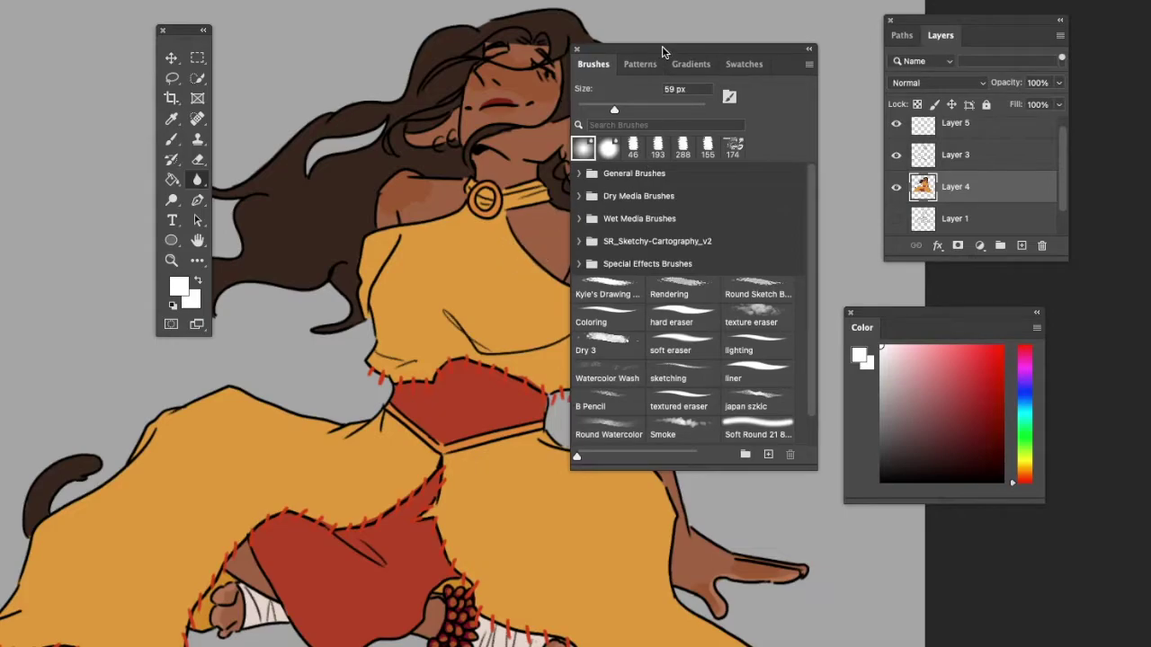
# Step: Move the brush list off the canvas and bring it back into full view
pyautogui.moveTo(660, 48); pyautogui.dragTo(1149, 49)
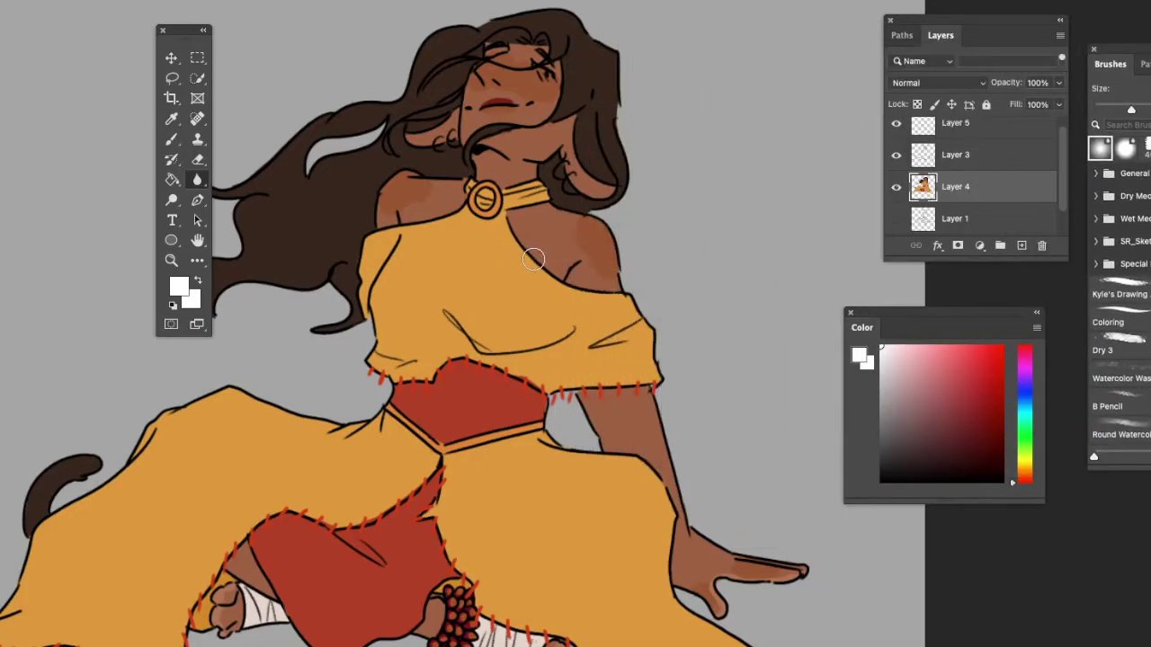
pyautogui.moveTo(1140, 50); pyautogui.dragTo(694, 67)
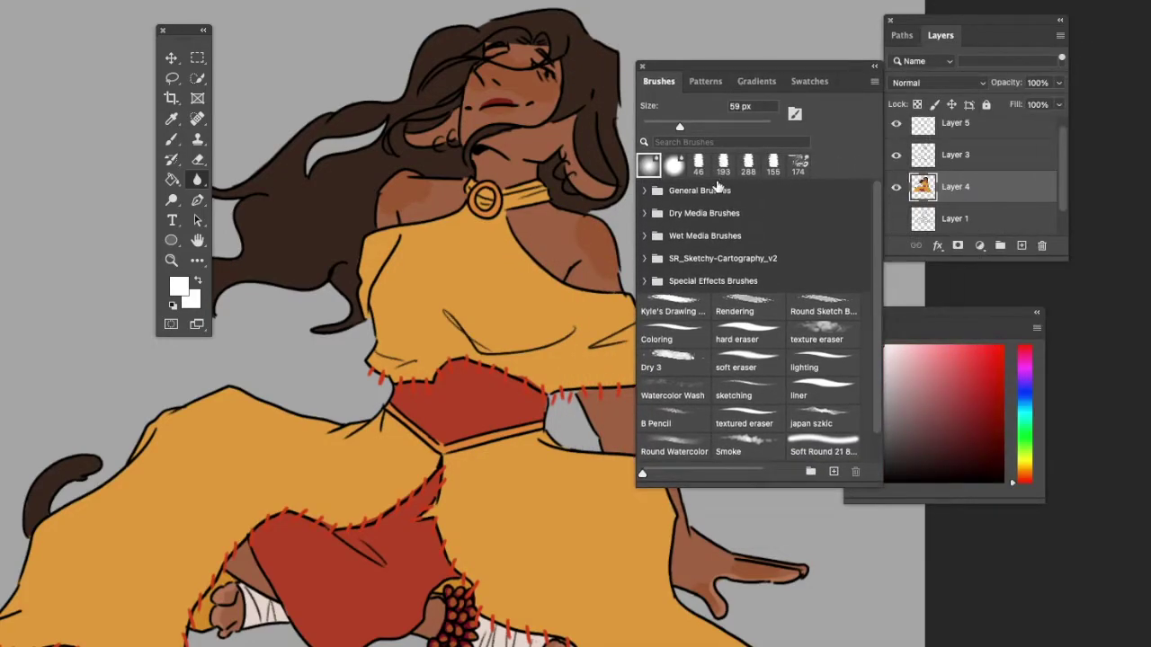
# Step: Set the 59 px Blur brush's hardness to 0% in its brush settings
pyautogui.click(795, 114)
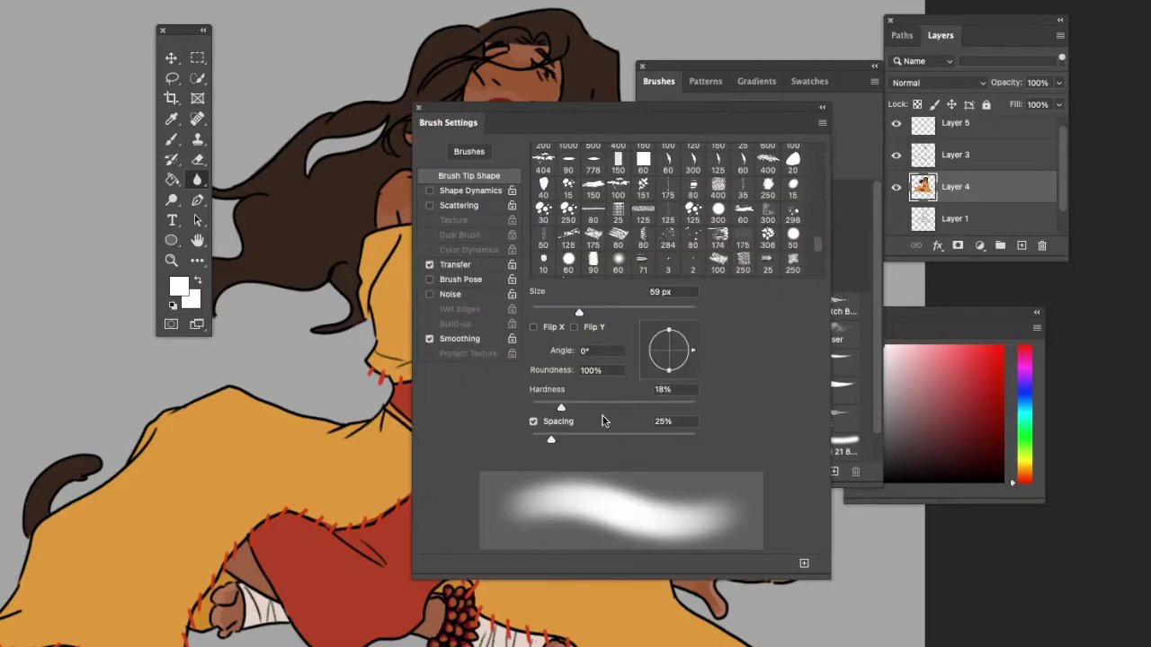
pyautogui.moveTo(556, 408)
pyautogui.mouseDown()
pyautogui.moveTo(543, 407)
pyautogui.moveTo(509, 512)
pyautogui.mouseUp()
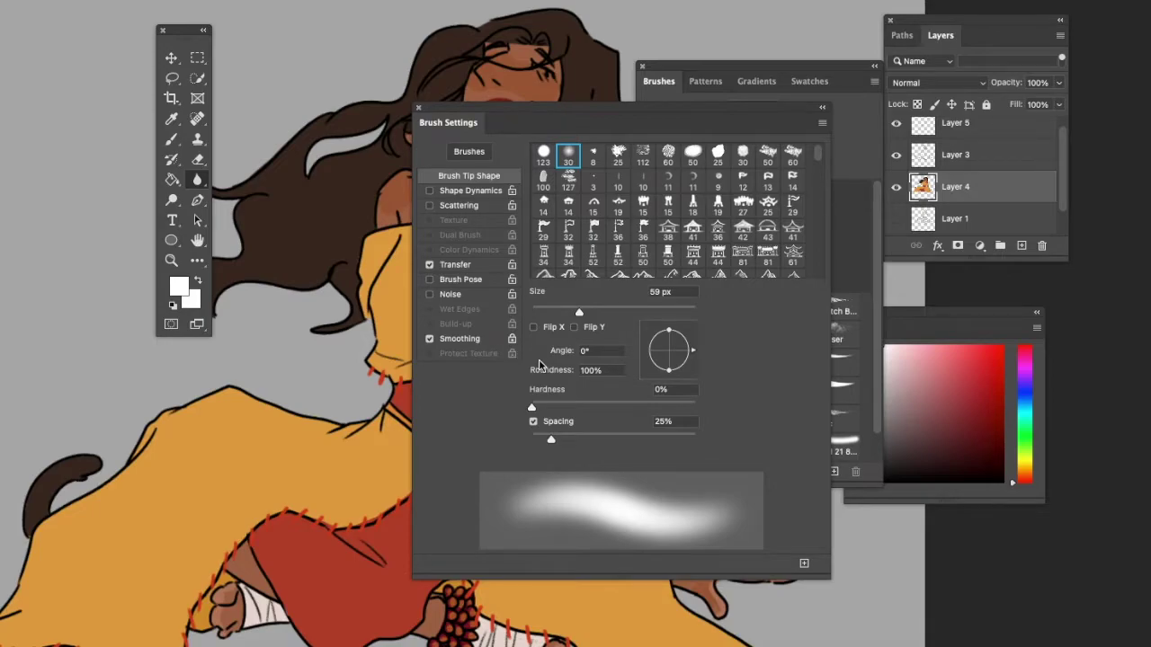
pyautogui.click(419, 108)
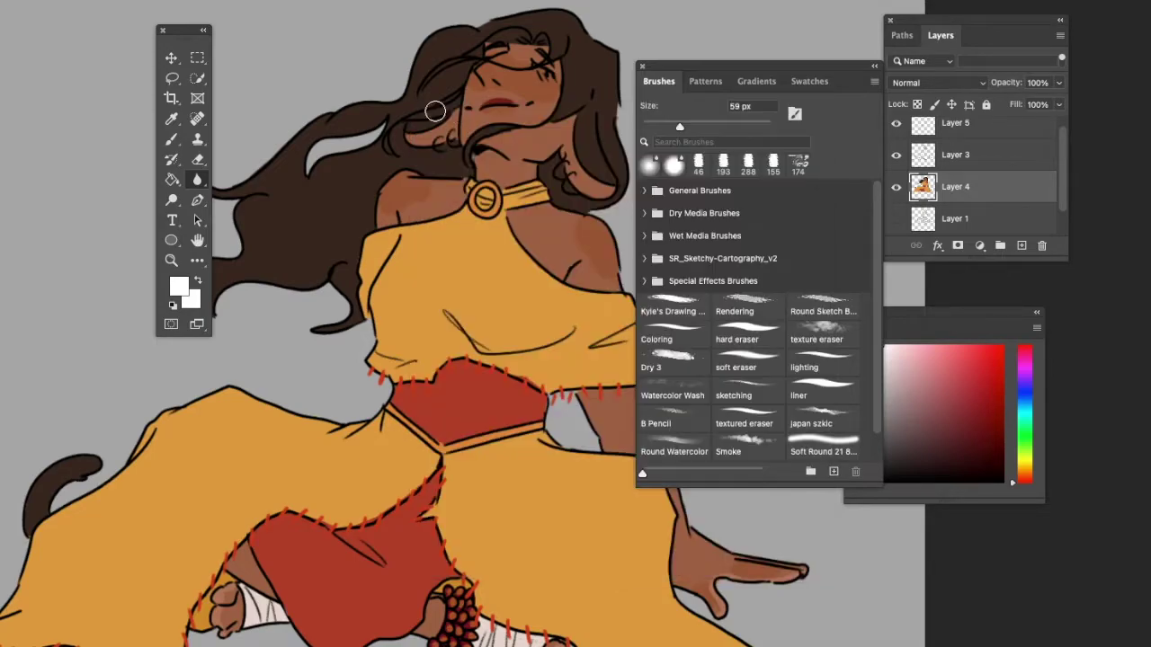
pyautogui.click(796, 117)
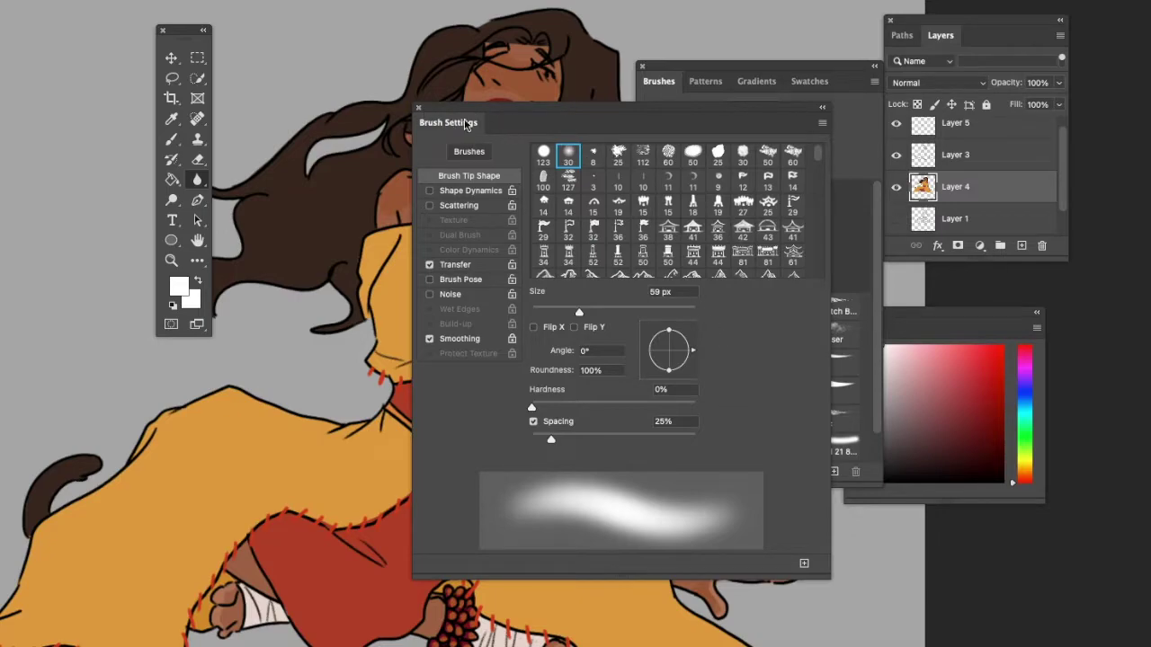
pyautogui.click(418, 109)
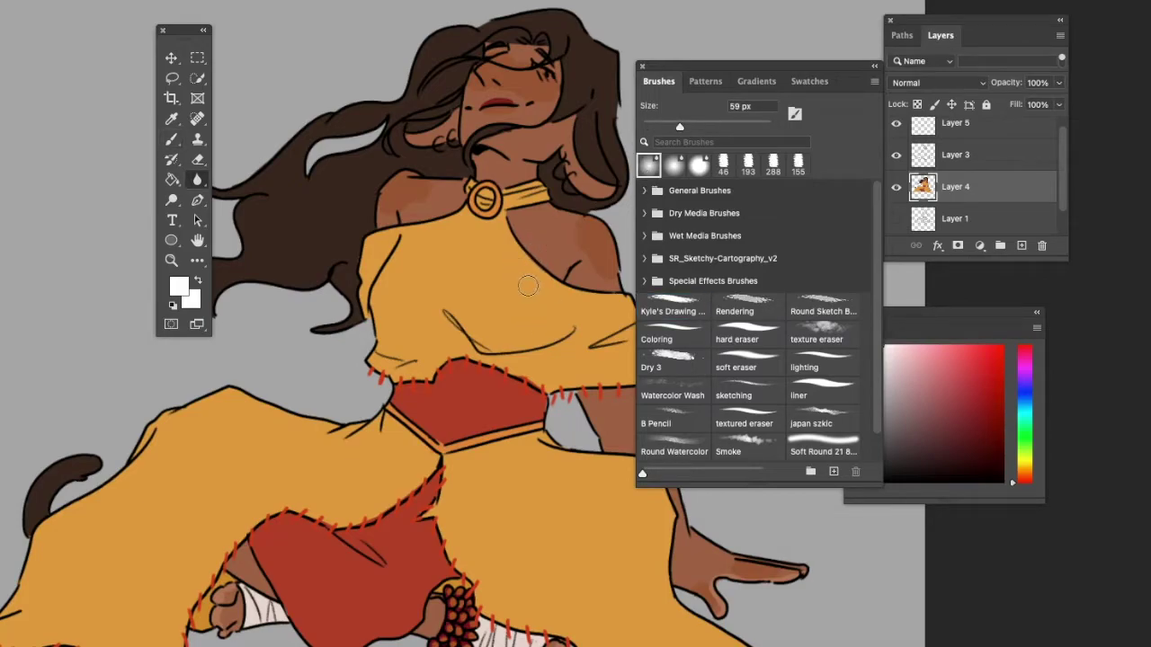
# Step: Select Layer 3, try the Blur tool on the line art at the top's neckline and undo the blurring
pyautogui.click(924, 158)
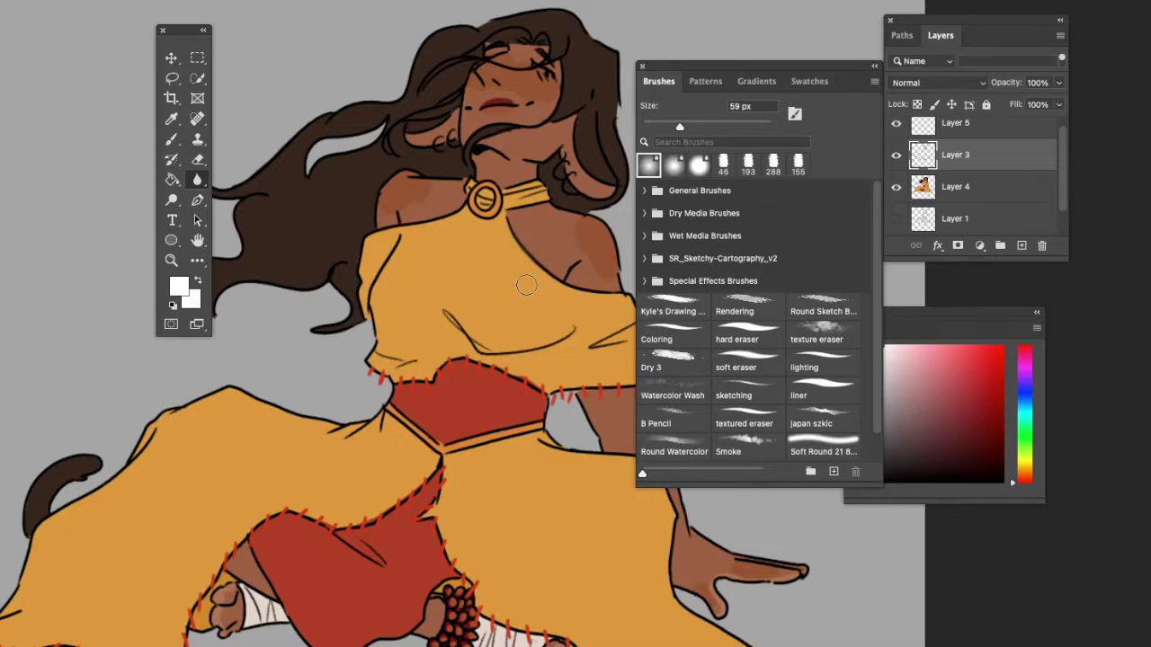
pyautogui.scroll(-2, 526, 285)
pyautogui.scroll(5, 527, 284)
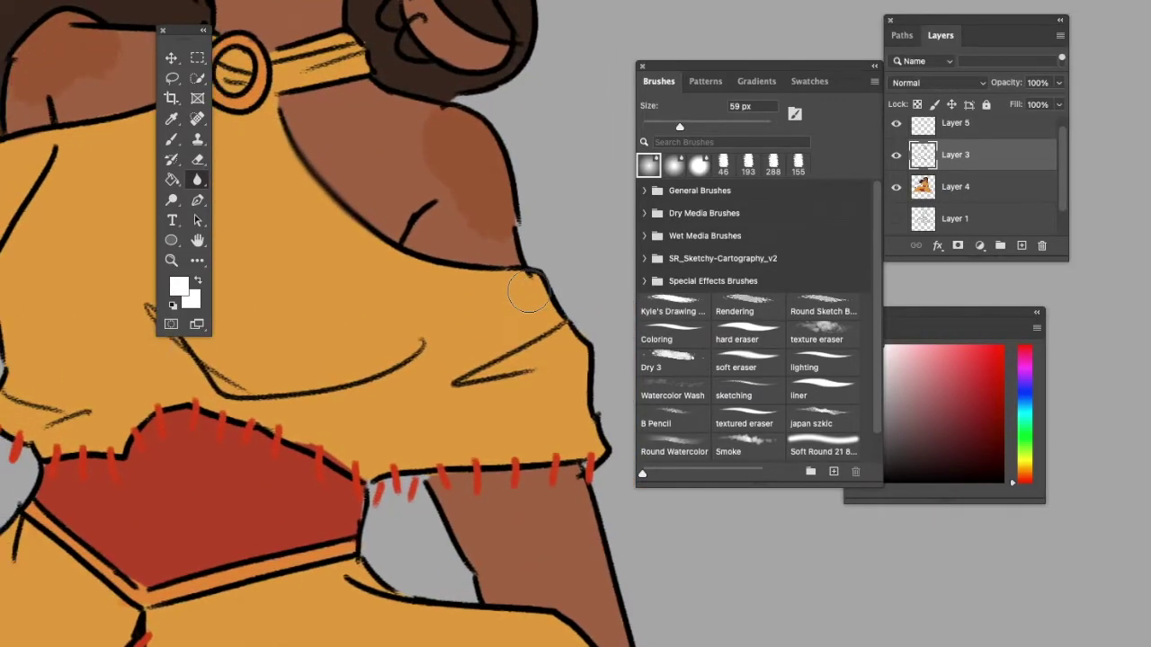
pyautogui.hotkey('ctrl', 'z')
pyautogui.hotkey('ctrl', 'z')
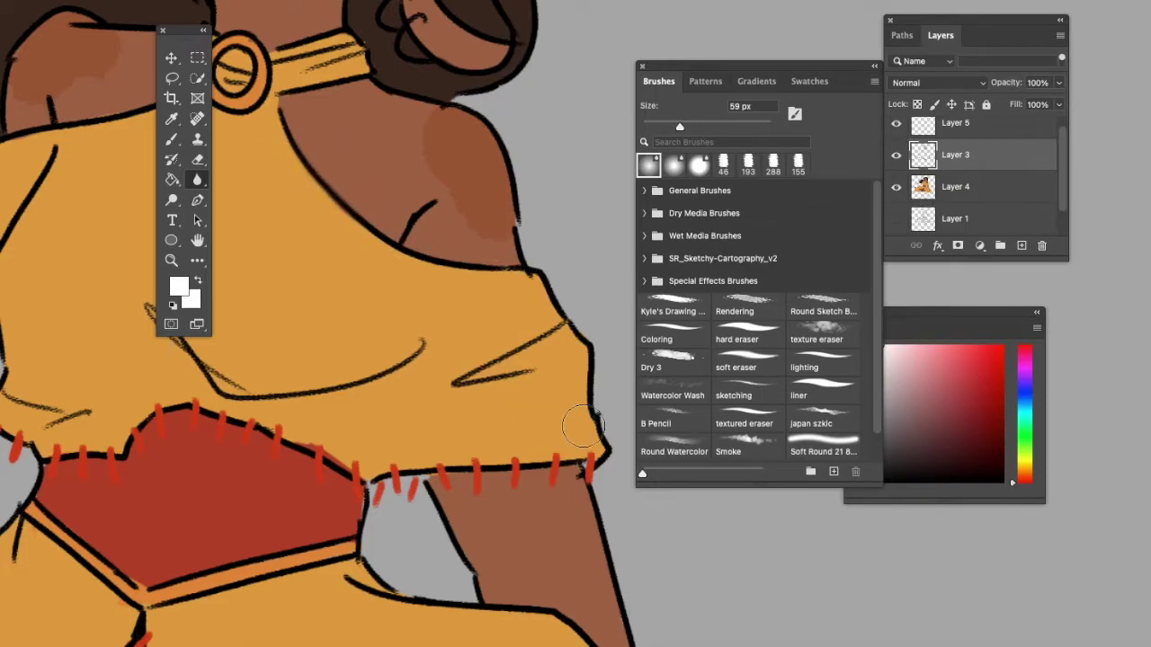
# Step: Try the 46 px Smudge tool along the neckline and armpit line art on Layer 3
pyautogui.rightClick(197, 180)
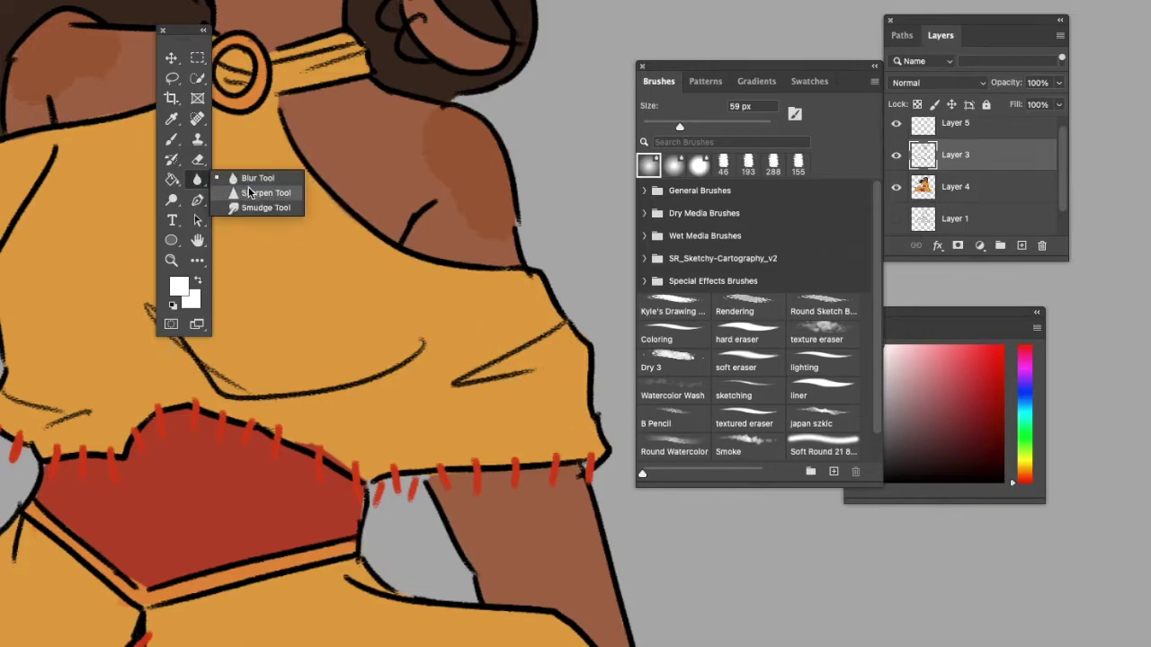
pyautogui.click(250, 207)
pyautogui.moveTo(347, 200); pyautogui.dragTo(313, 180)
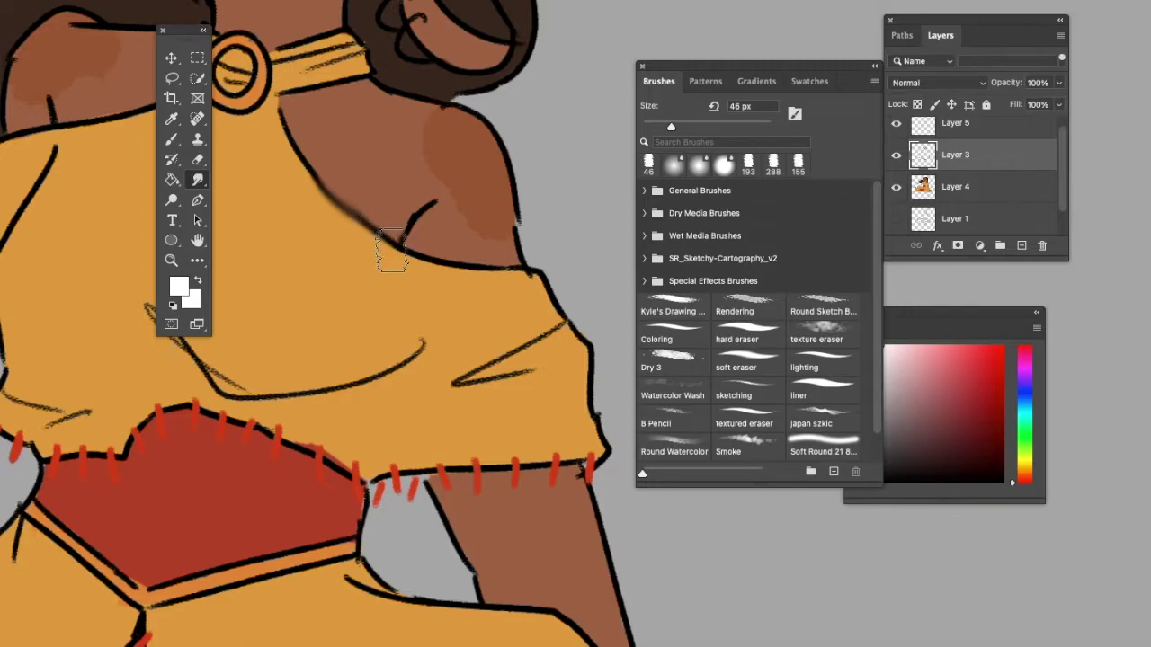
pyautogui.moveTo(393, 260)
pyautogui.mouseDown()
pyautogui.moveTo(310, 173)
pyautogui.moveTo(278, 116)
pyautogui.moveTo(301, 174)
pyautogui.moveTo(286, 127)
pyautogui.moveTo(349, 233)
pyautogui.moveTo(282, 114)
pyautogui.moveTo(366, 228)
pyautogui.moveTo(408, 237)
pyautogui.moveTo(418, 212)
pyautogui.moveTo(411, 221)
pyautogui.moveTo(427, 209)
pyautogui.moveTo(416, 230)
pyautogui.moveTo(447, 201)
pyautogui.mouseUp()
pyautogui.moveTo(449, 267)
pyautogui.mouseDown()
pyautogui.moveTo(502, 276)
pyautogui.moveTo(412, 267)
pyautogui.mouseUp()
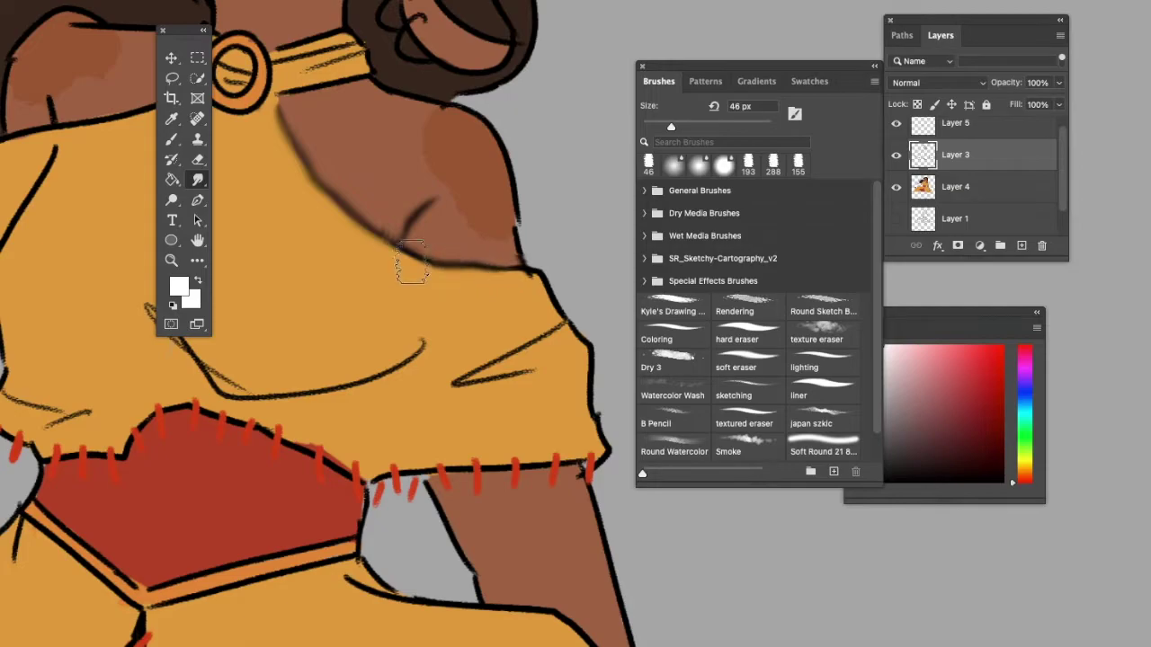
pyautogui.press('super+minus')
pyautogui.scroll(-5, 411, 249)
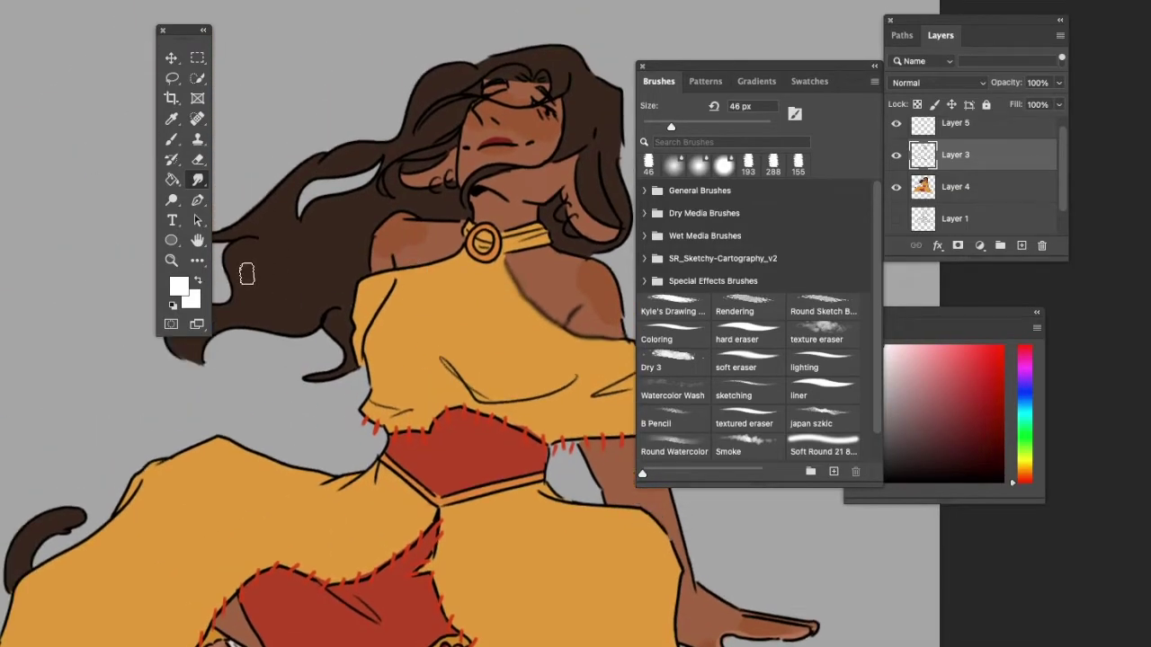
pyautogui.scroll(5, 247, 273)
pyautogui.scroll(-2, 247, 273)
pyautogui.hscroll(-1, 247, 273)
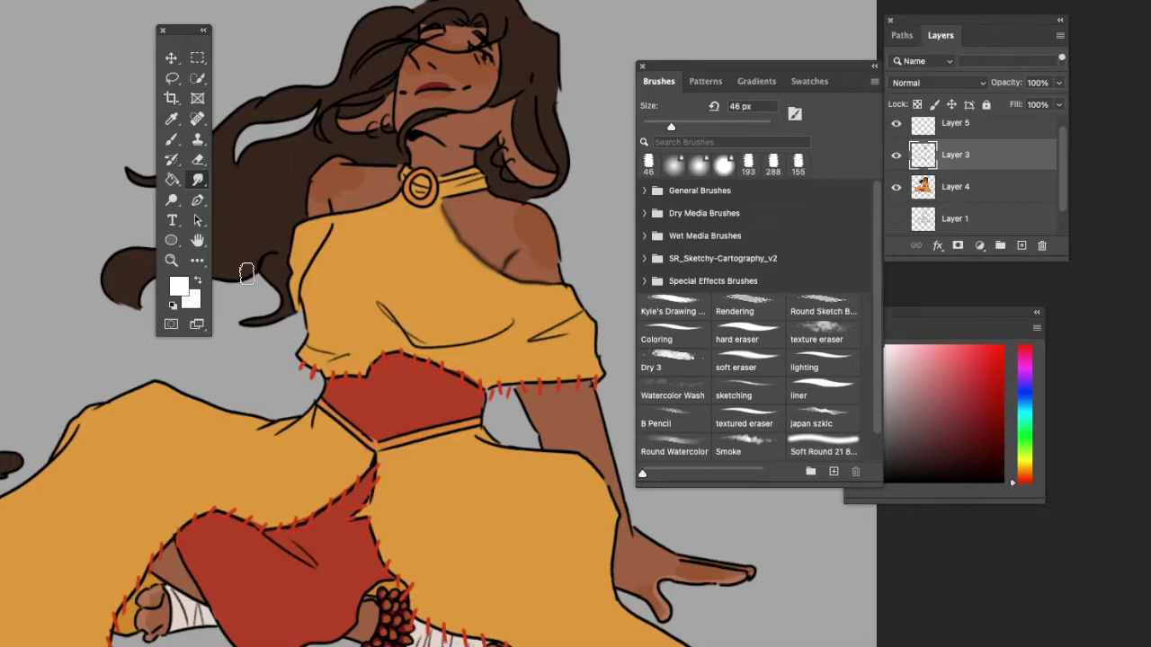
# Step: Switch from the Eraser to the Brush tool and choose the Coloring preset for Layer 6
pyautogui.press('e')
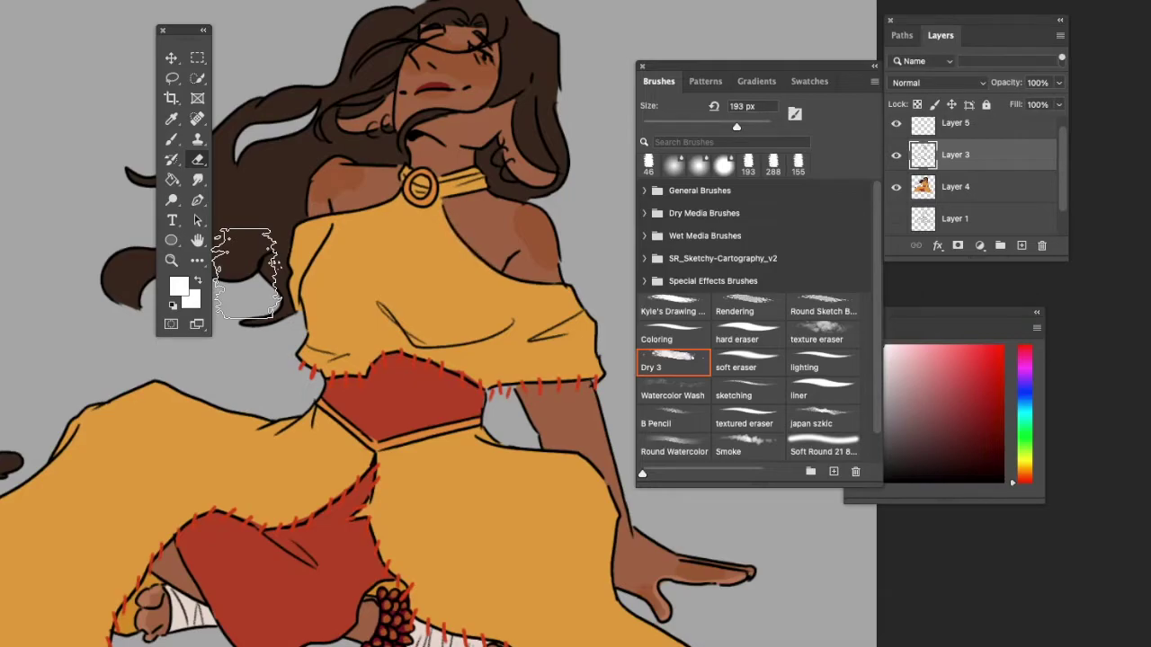
pyautogui.press('b')
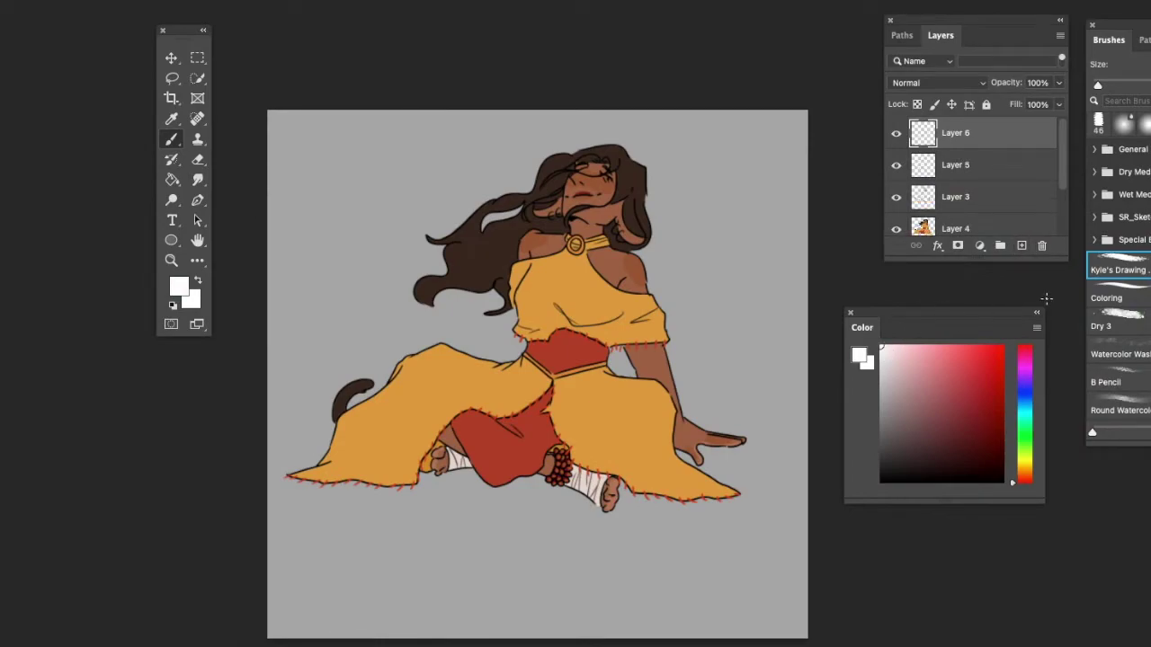
pyautogui.press('.')
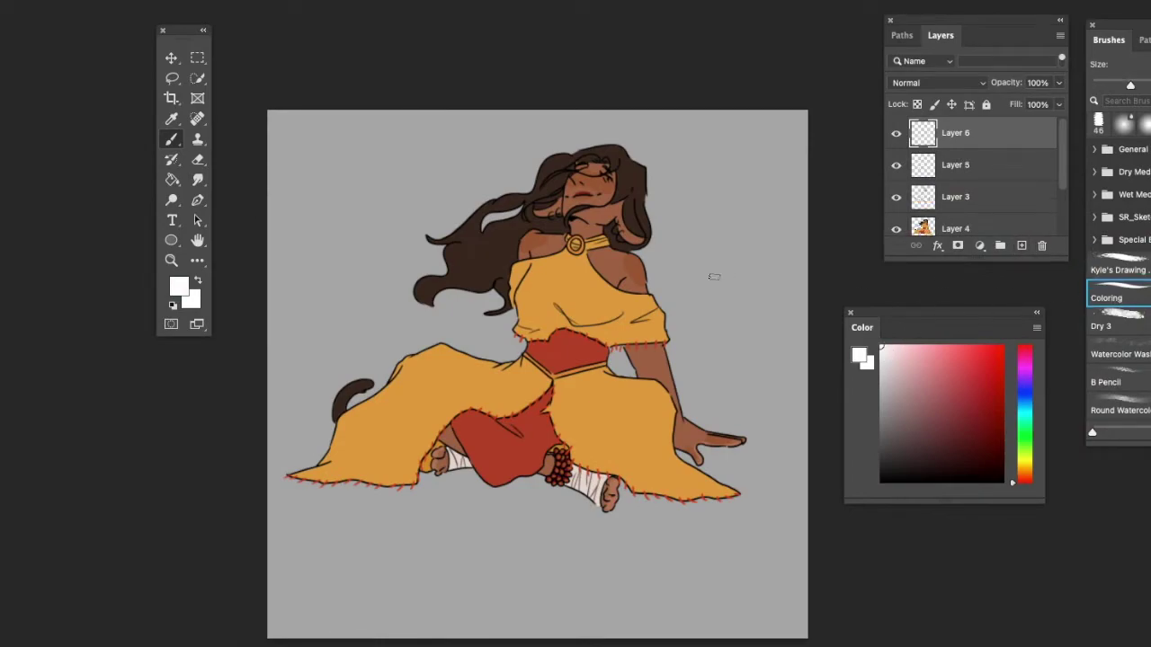
# Step: Try a white S-shaped composition curve over the seated character on Layer 6, undoing each attempt
pyautogui.moveTo(639, 142)
pyautogui.mouseDown()
pyautogui.moveTo(513, 140)
pyautogui.moveTo(548, 228)
pyautogui.moveTo(649, 357)
pyautogui.moveTo(552, 532)
pyautogui.moveTo(441, 485)
pyautogui.moveTo(599, 339)
pyautogui.moveTo(660, 184)
pyautogui.moveTo(629, 158)
pyautogui.mouseUp()
pyautogui.hotkey('ctrl', 'z')
pyautogui.moveTo(537, 496)
pyautogui.mouseDown()
pyautogui.moveTo(443, 410)
pyautogui.moveTo(621, 351)
pyautogui.moveTo(660, 162)
pyautogui.moveTo(463, 209)
pyautogui.moveTo(624, 369)
pyautogui.moveTo(588, 509)
pyautogui.moveTo(542, 508)
pyautogui.moveTo(439, 474)
pyautogui.moveTo(548, 405)
pyautogui.moveTo(665, 270)
pyautogui.moveTo(617, 356)
pyautogui.mouseUp()
pyautogui.hotkey('ctrl', 'z')
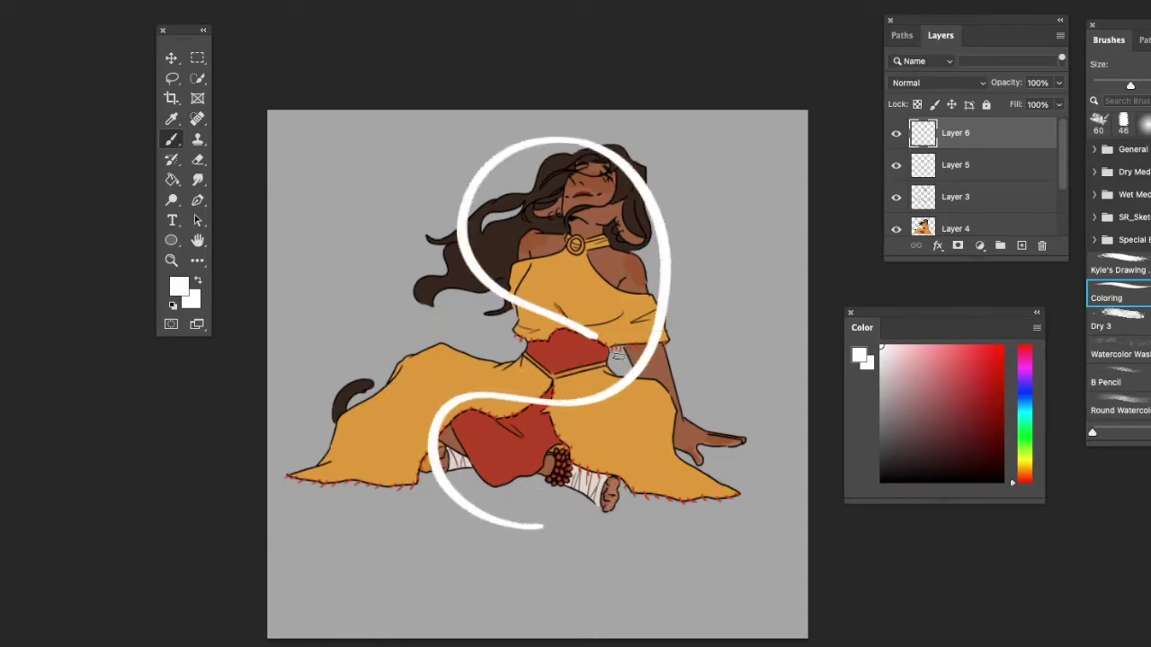
pyautogui.hotkey('ctrl', 'z')
# Step: Draw a white figure-eight over the character from head to feet on Layer 6 and undo it
pyautogui.moveTo(529, 280)
pyautogui.mouseDown()
pyautogui.moveTo(485, 147)
pyautogui.moveTo(513, 303)
pyautogui.moveTo(630, 404)
pyautogui.moveTo(535, 279)
pyautogui.mouseUp()
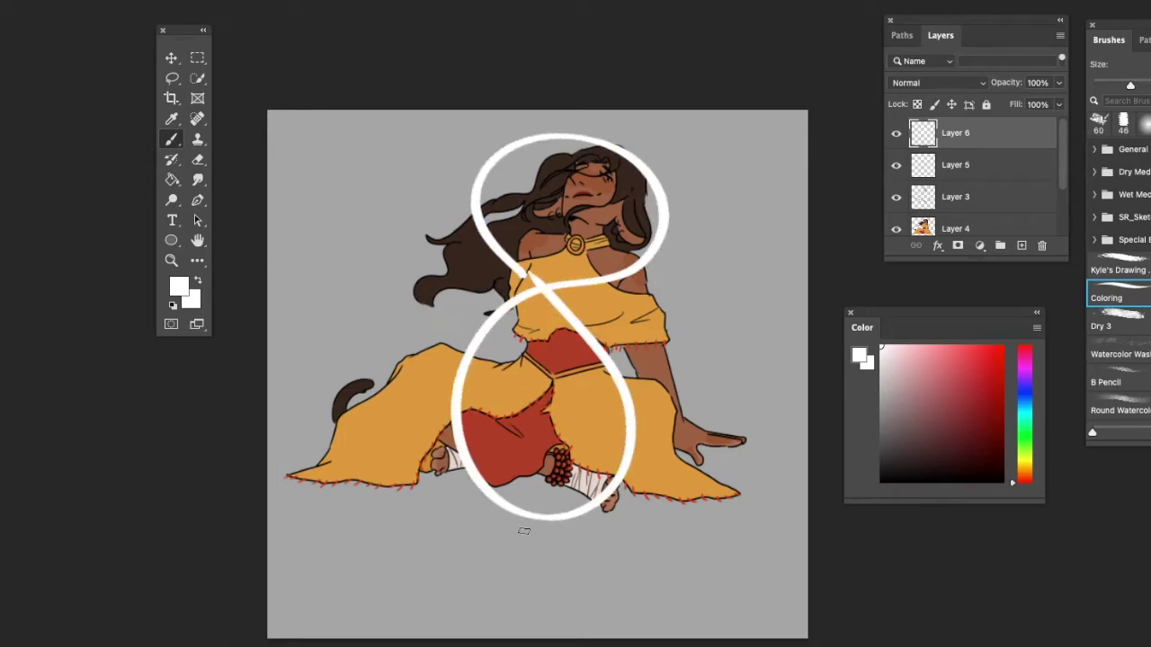
pyautogui.scroll(-3, 525, 531)
pyautogui.scroll(3, 524, 531)
pyautogui.hotkey('ctrl', 'z')
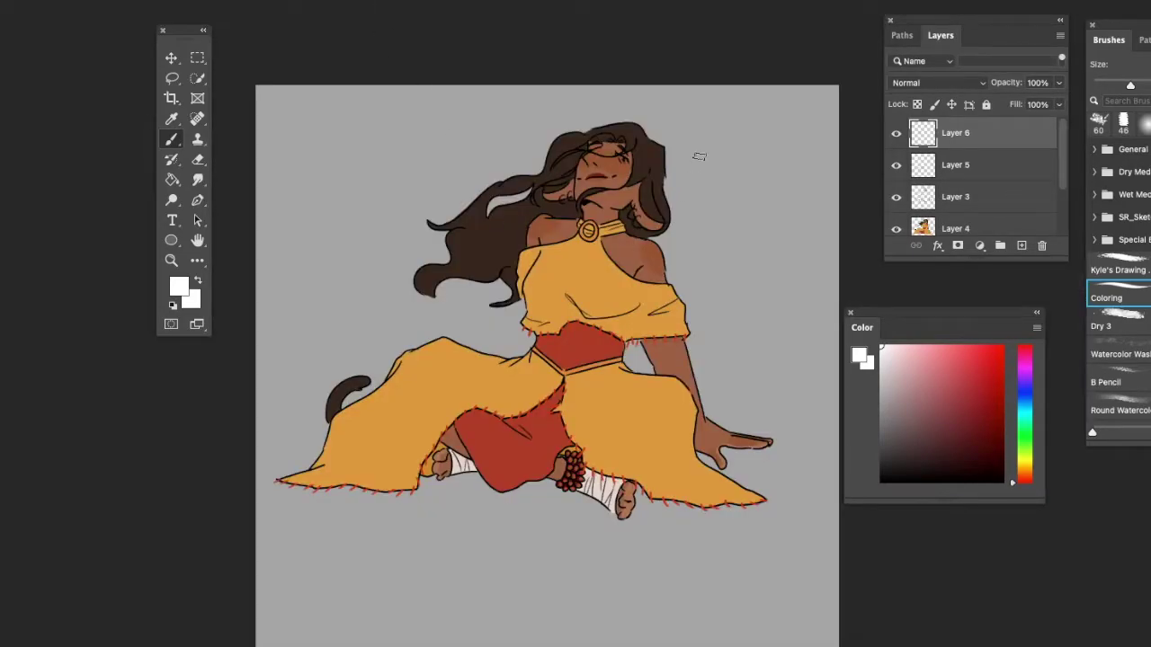
# Step: Browse the saved cloud files and open the artwork named the hermit
pyautogui.scroll(-3, 661, 133)
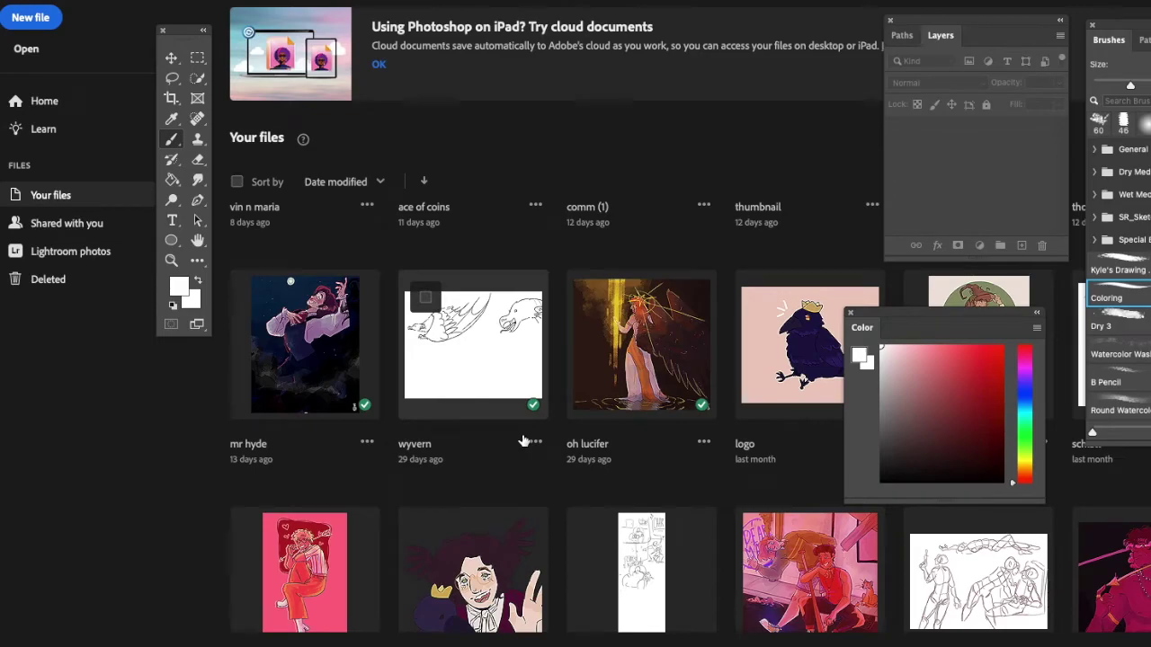
pyautogui.scroll(3, 524, 440)
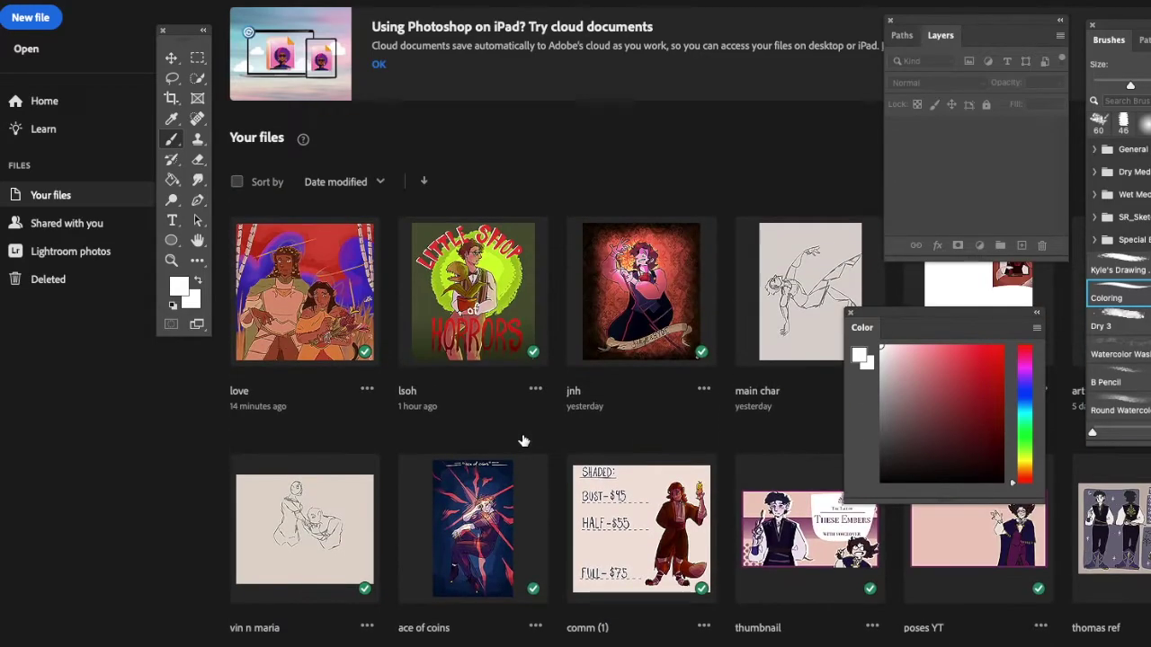
pyautogui.scroll(-10, 614, 438)
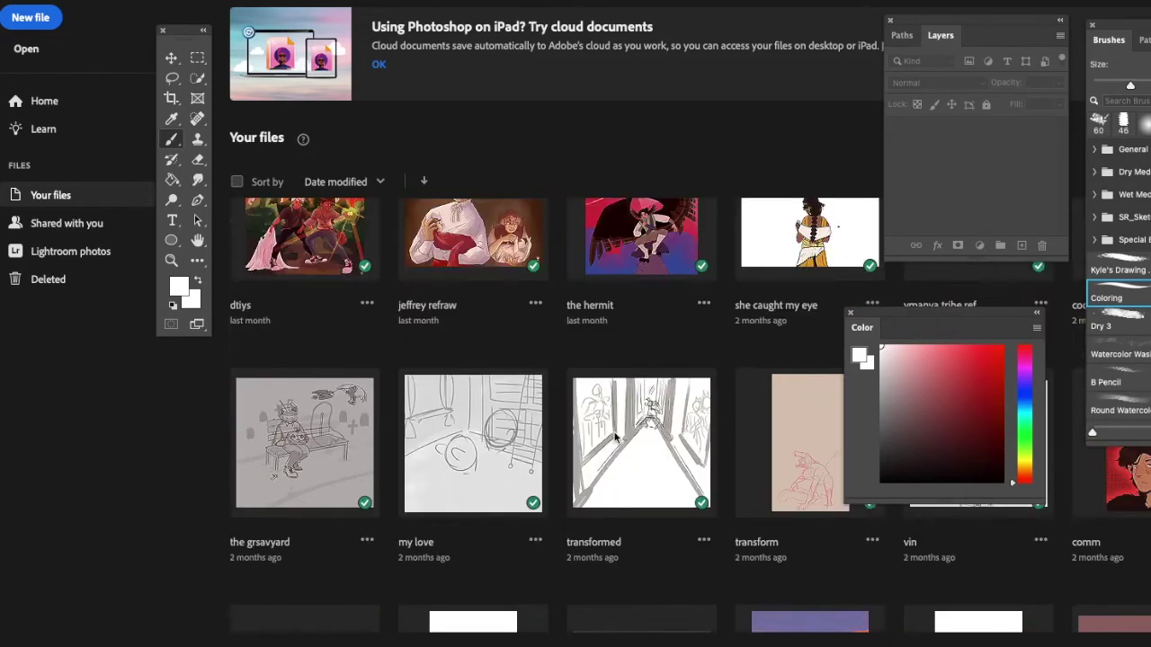
pyautogui.scroll(2, 615, 437)
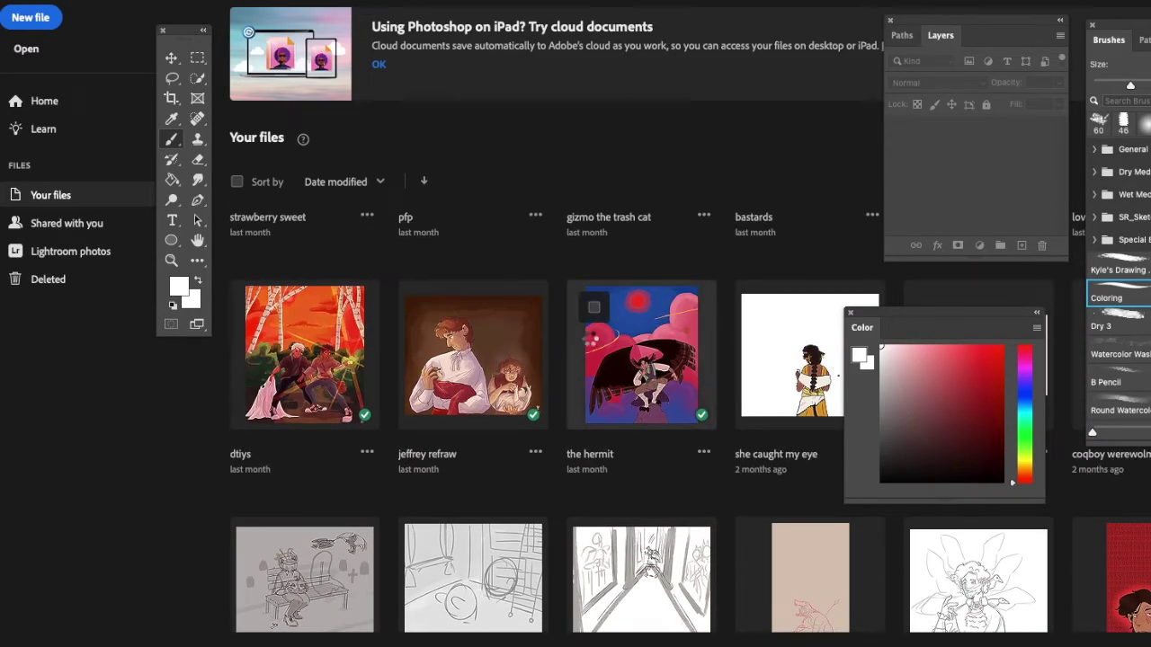
pyautogui.click(619, 379)
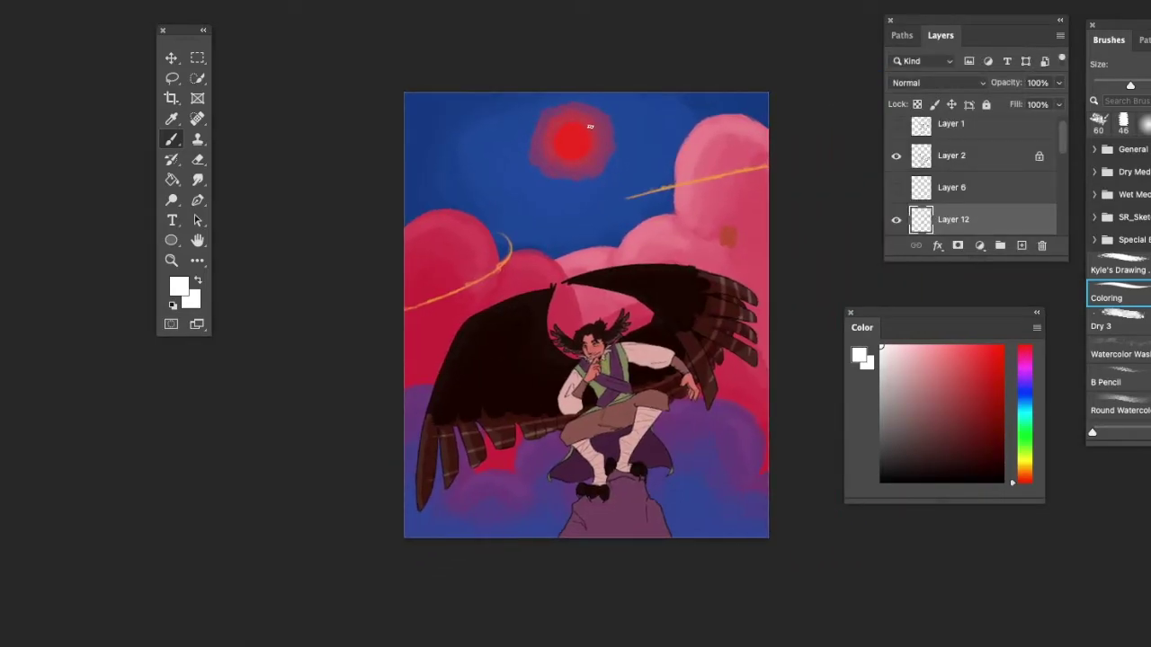
# Step: Add a new layer above Layer 1, draw a white figure-eight around the sun and winged figure, and undo it
pyautogui.moveTo(1059, 154); pyautogui.dragTo(1056, 91)
pyautogui.click(987, 132)
pyautogui.click(1021, 244)
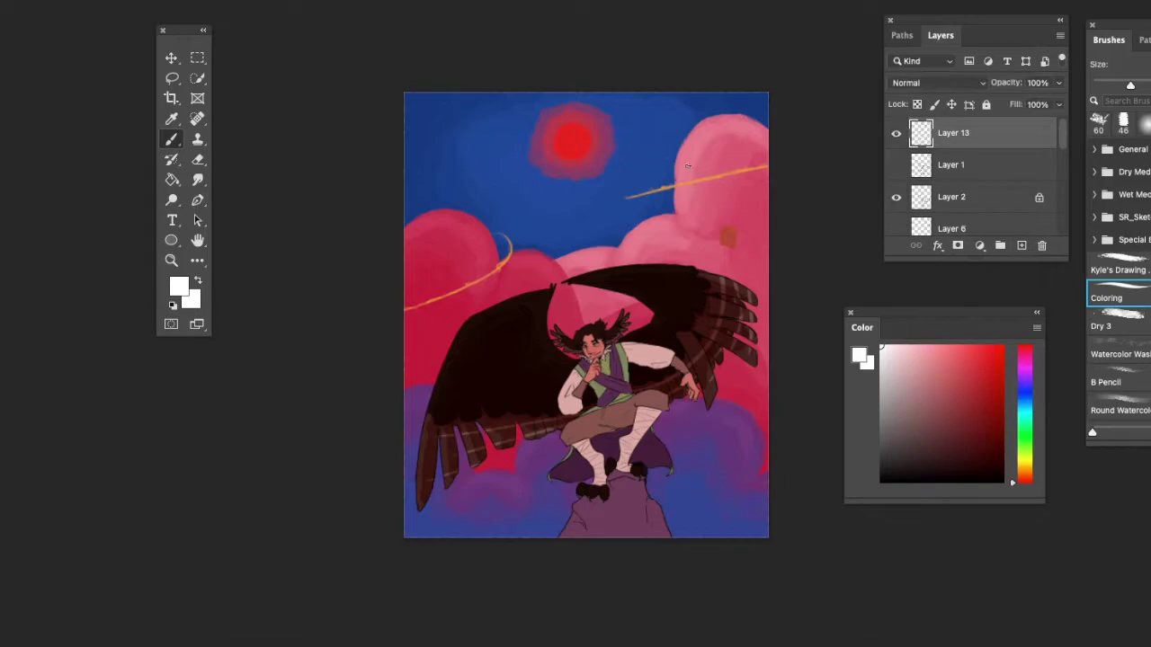
pyautogui.moveTo(627, 117)
pyautogui.mouseDown()
pyautogui.moveTo(493, 171)
pyautogui.moveTo(688, 474)
pyautogui.moveTo(486, 409)
pyautogui.moveTo(658, 133)
pyautogui.moveTo(621, 113)
pyautogui.mouseUp()
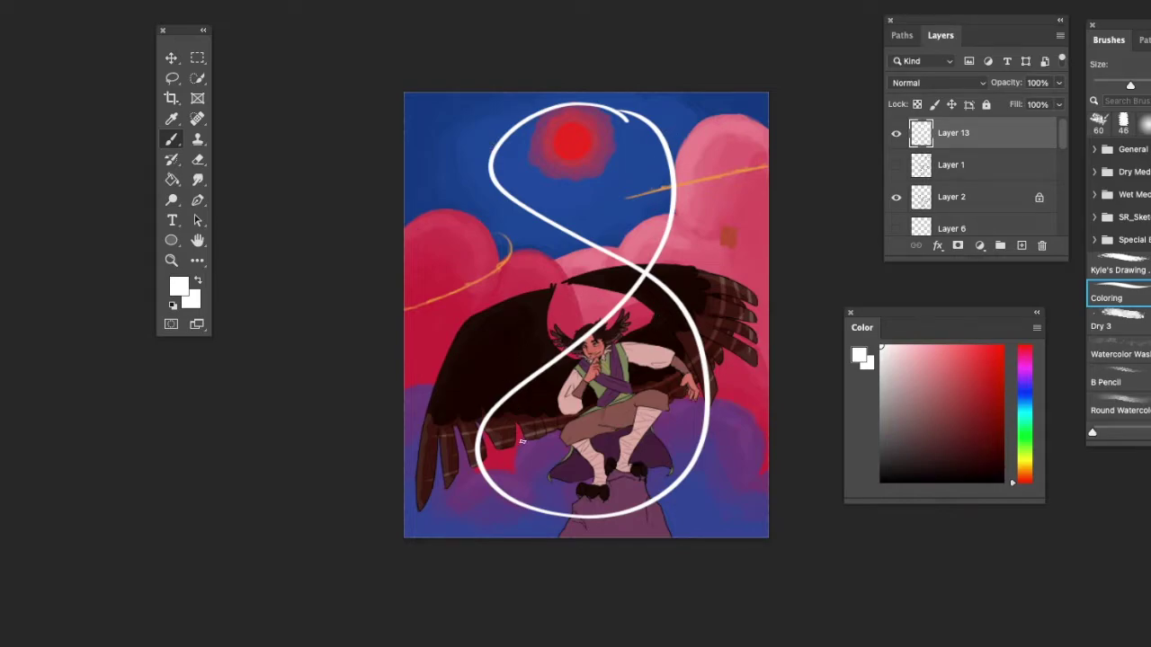
pyautogui.hotkey('ctrl', 'z')
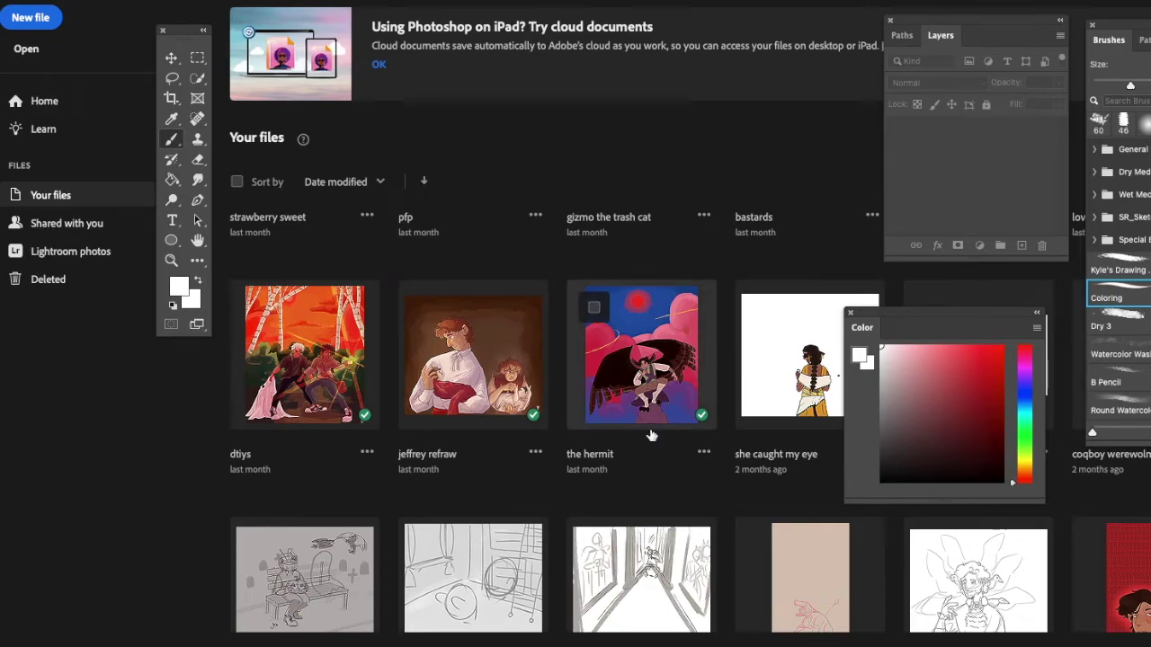
# Step: Open the jeffrey refraw artwork and add a new layer above Layer 23
pyautogui.scroll(1, 652, 435)
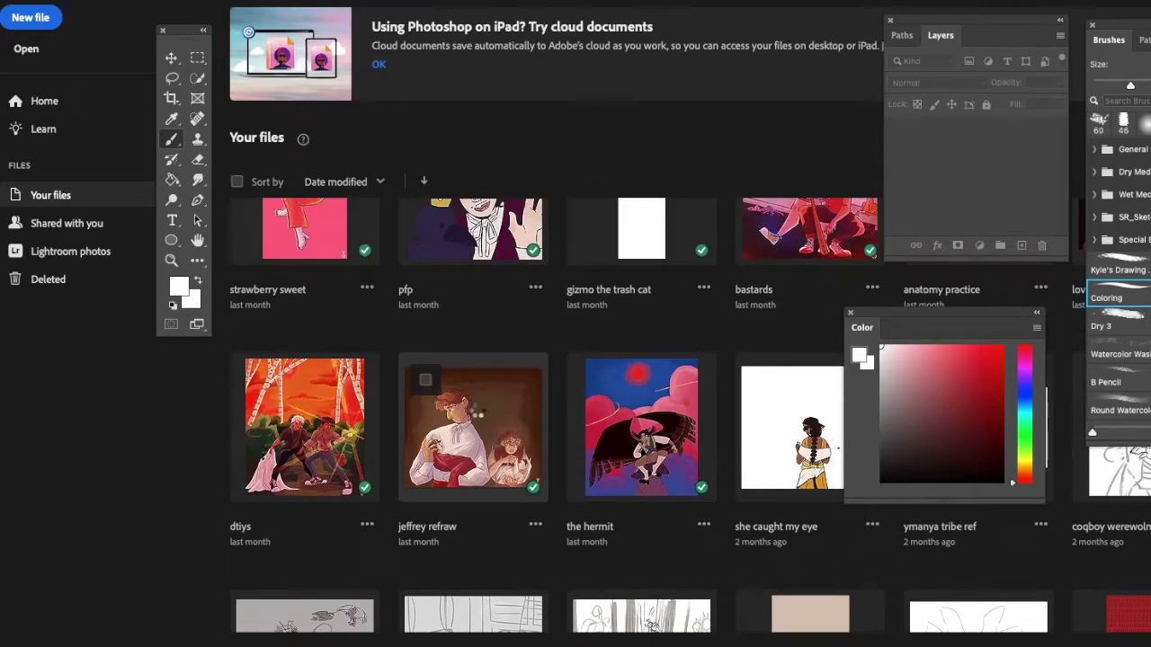
pyautogui.click(477, 410)
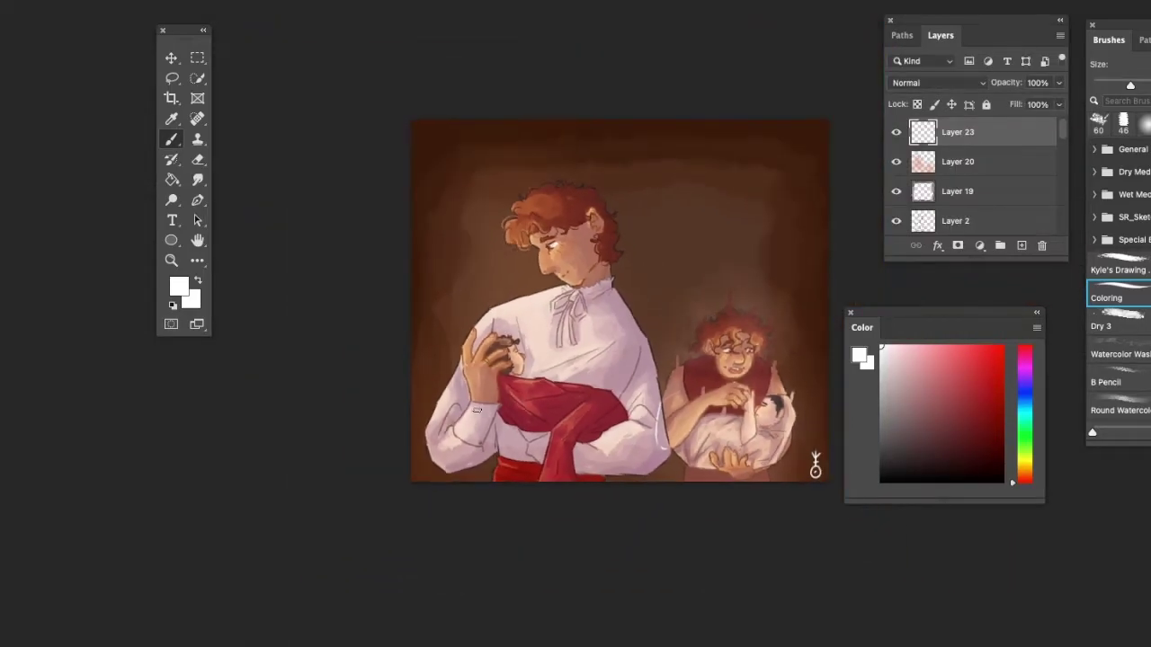
pyautogui.click(1022, 244)
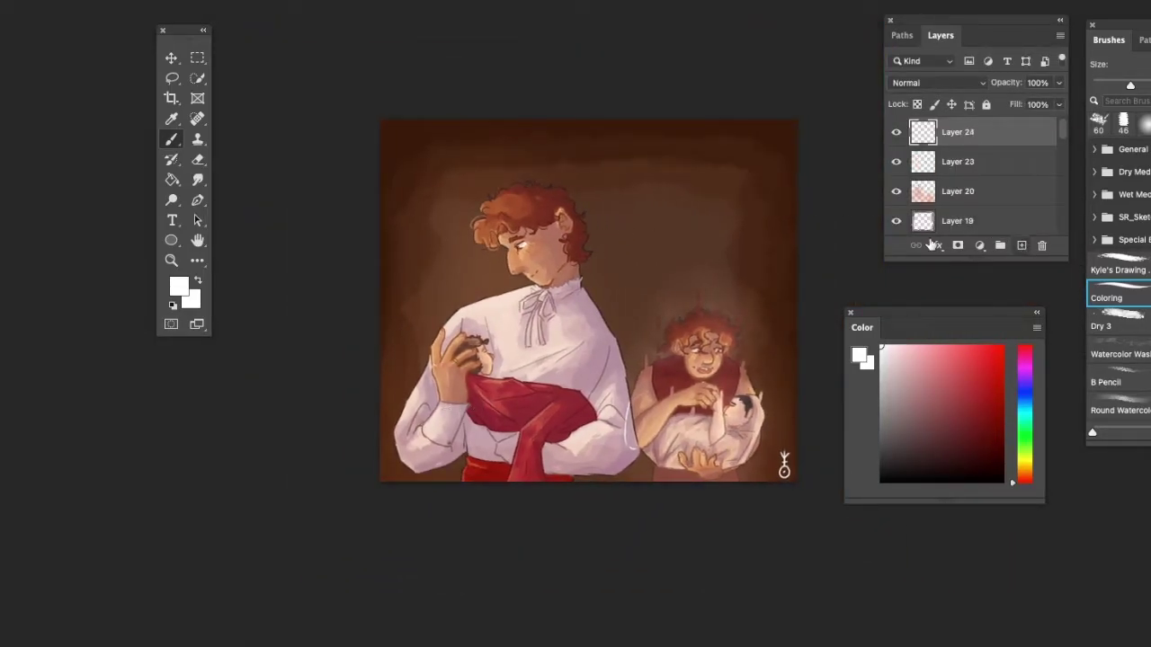
# Step: Draw a white sideways figure-eight looping around both figures, undo it and close the artwork
pyautogui.moveTo(456, 284)
pyautogui.mouseDown()
pyautogui.moveTo(401, 353)
pyautogui.moveTo(617, 253)
pyautogui.moveTo(748, 455)
pyautogui.moveTo(551, 294)
pyautogui.moveTo(446, 282)
pyautogui.mouseUp()
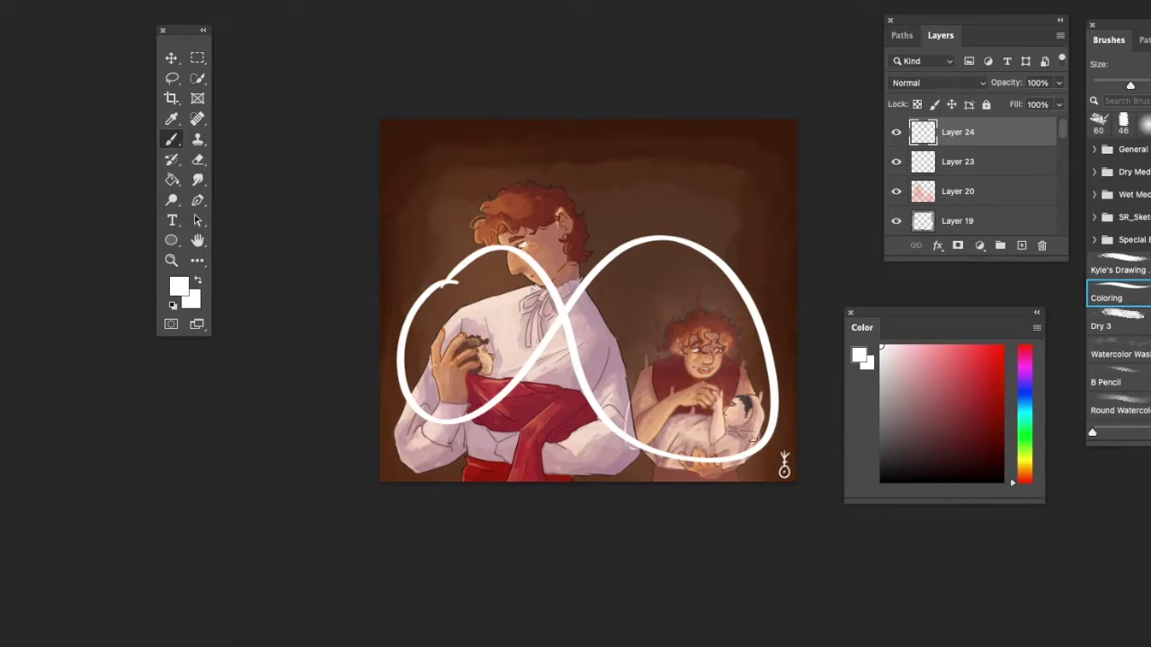
pyautogui.hotkey('ctrl', 'z')
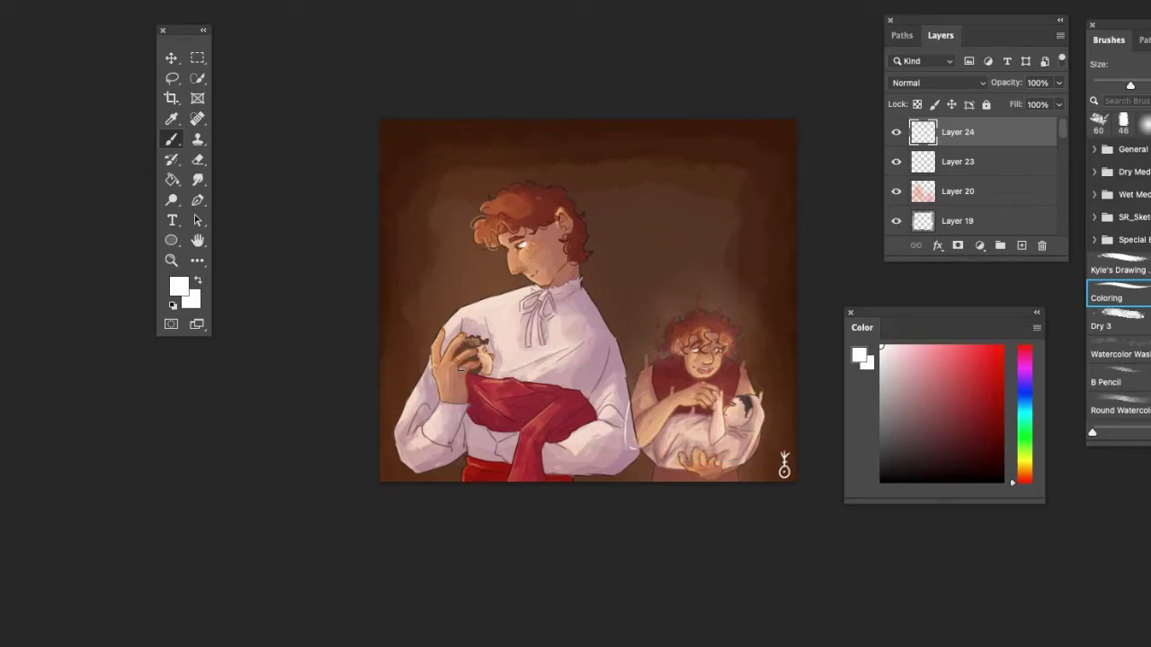
pyautogui.hotkey('ctrl', 'w')
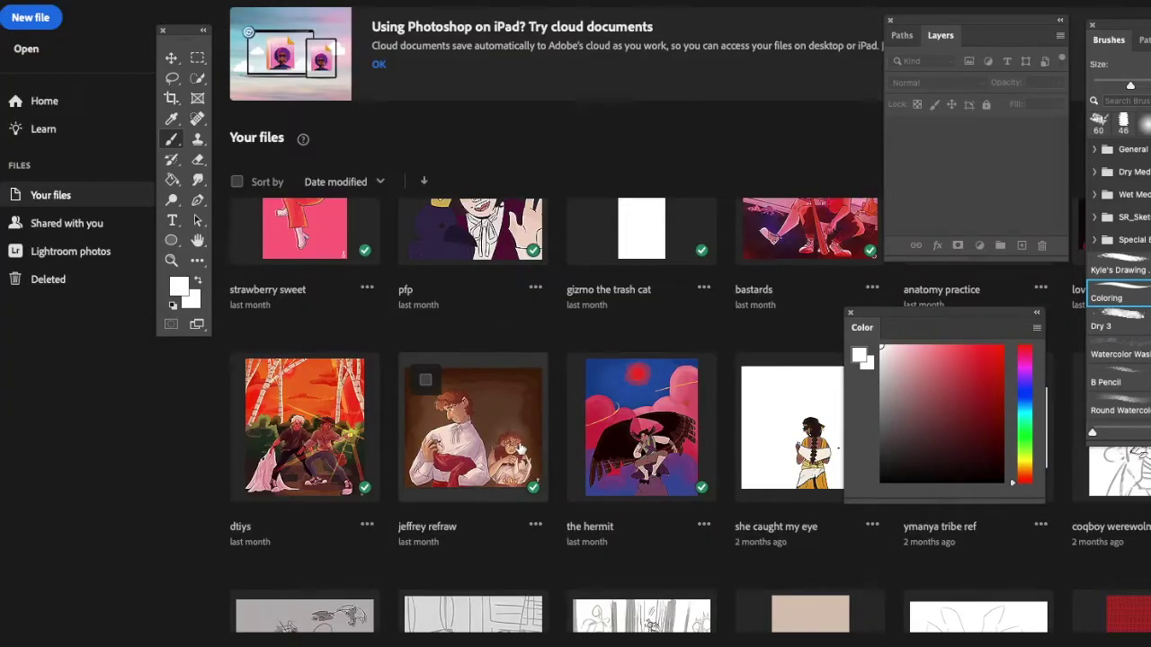
# Step: Open the bastards artwork from the saved files
pyautogui.scroll(3, 520, 448)
pyautogui.scroll(2, 519, 447)
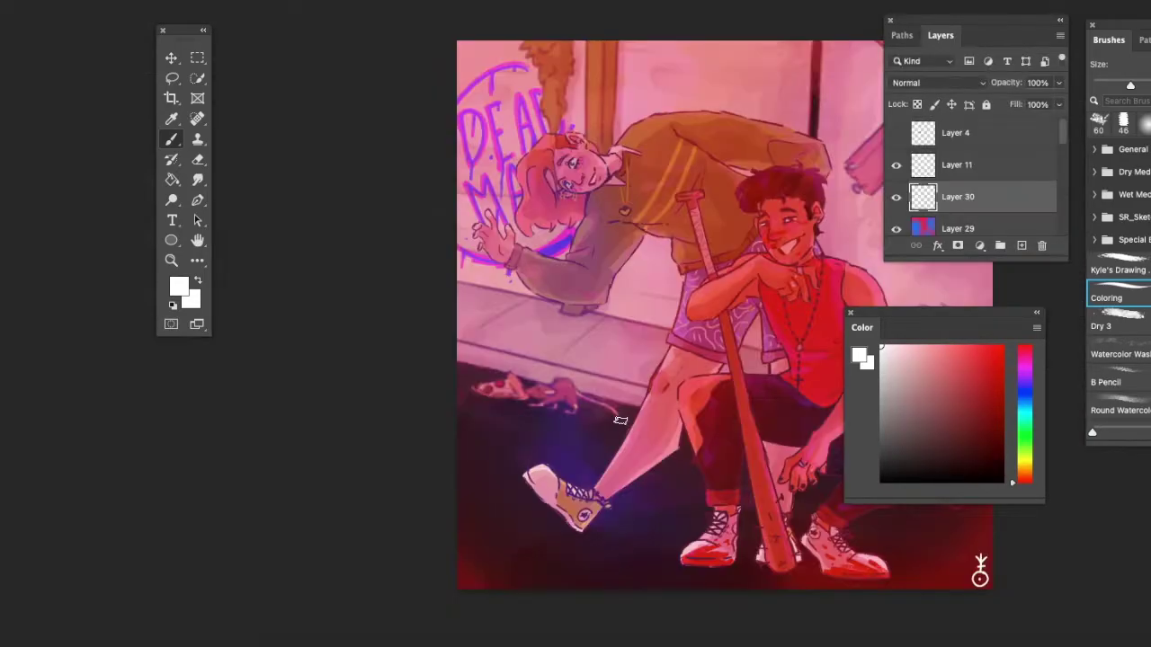
pyautogui.hotkey('ctrl', '-')
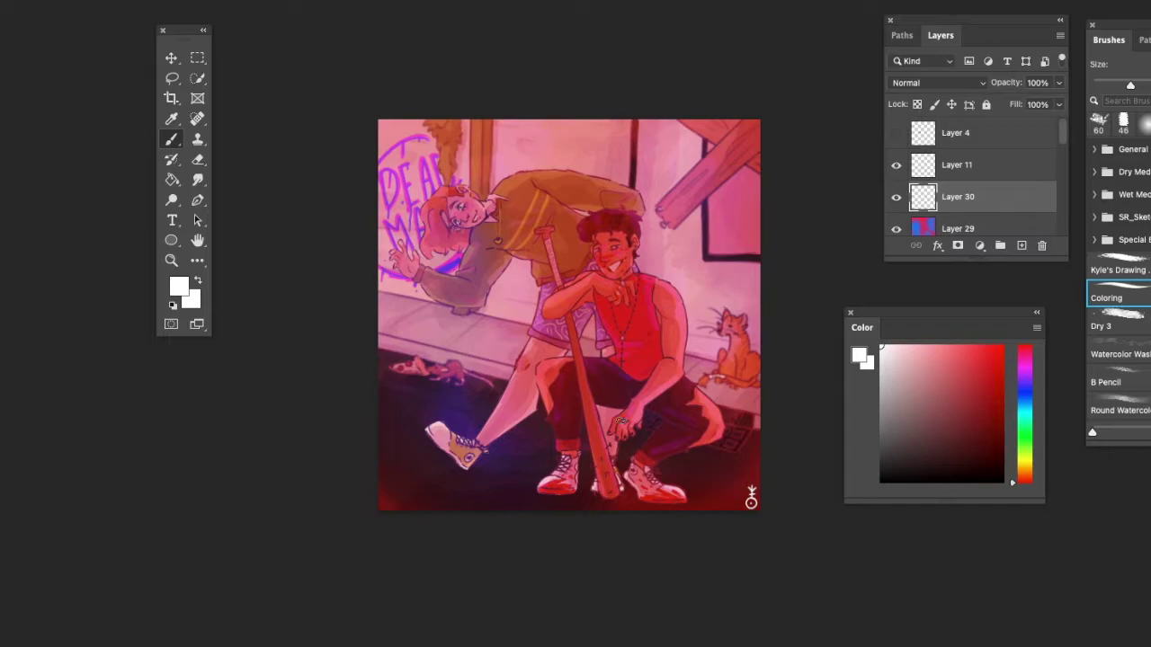
# Step: Add a new layer above Layer 4, draw a white figure-eight looping around both figures, undo it and close the artwork
pyautogui.click(951, 149)
pyautogui.click(1022, 246)
pyautogui.moveTo(494, 149)
pyautogui.mouseDown()
pyautogui.moveTo(435, 160)
pyautogui.moveTo(596, 208)
pyautogui.moveTo(680, 441)
pyautogui.moveTo(582, 255)
pyautogui.moveTo(493, 147)
pyautogui.mouseUp()
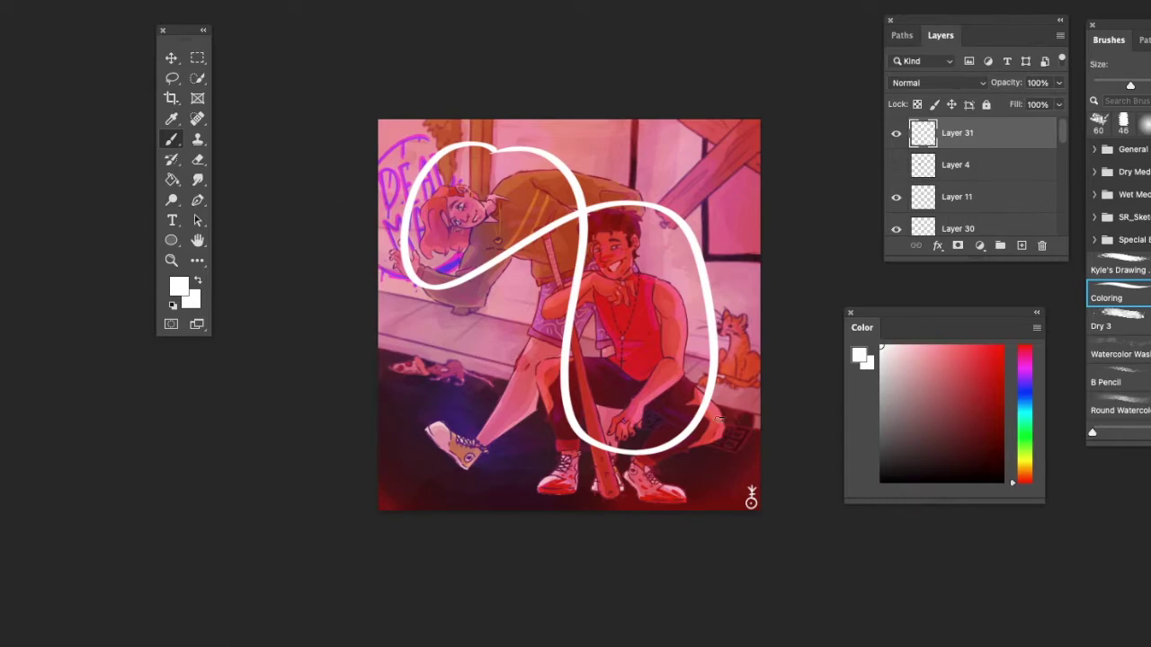
pyautogui.hotkey('ctrl', 'z')
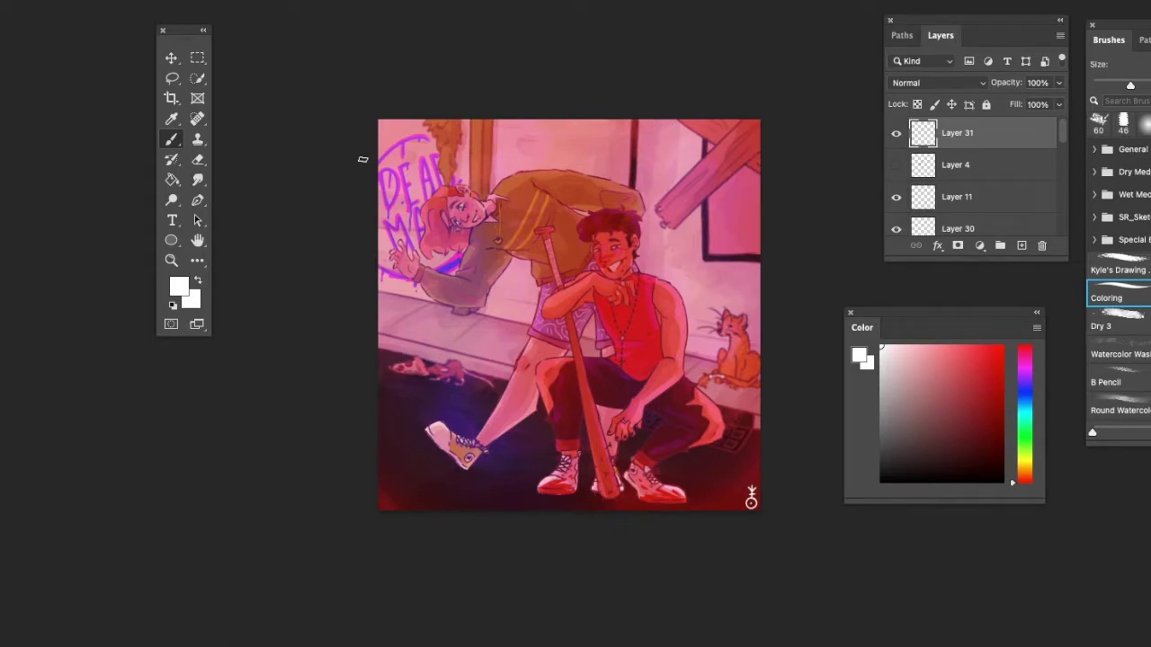
pyautogui.press('super+w')
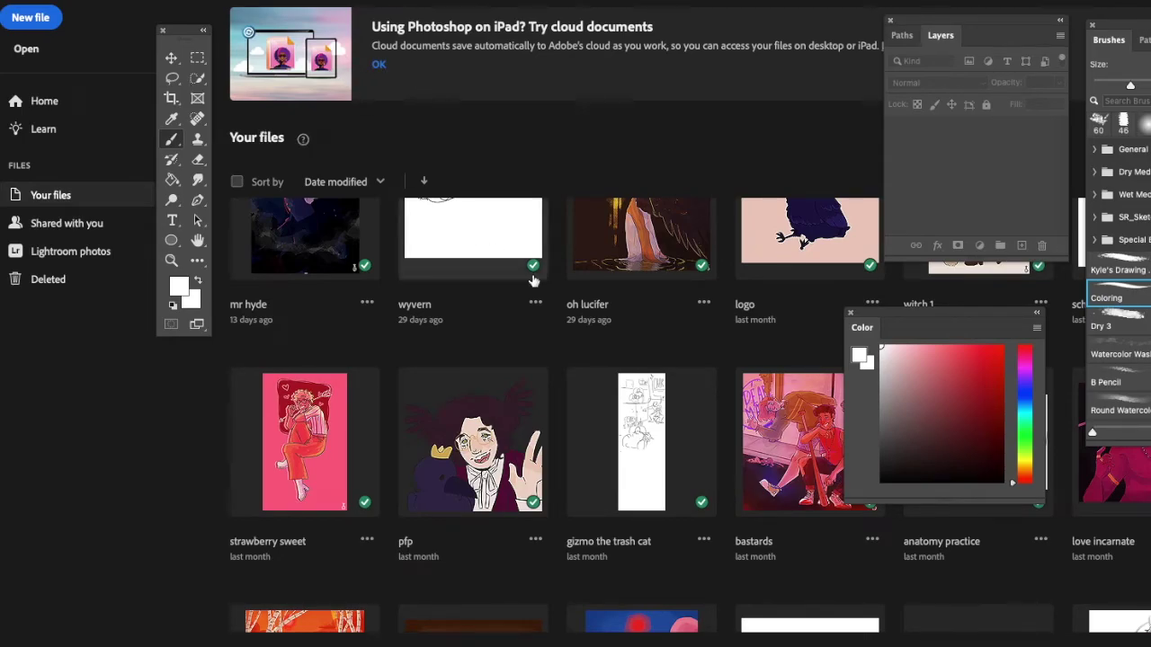
# Step: Open the oh lucifer artwork from the saved files
pyautogui.scroll(3, 556, 288)
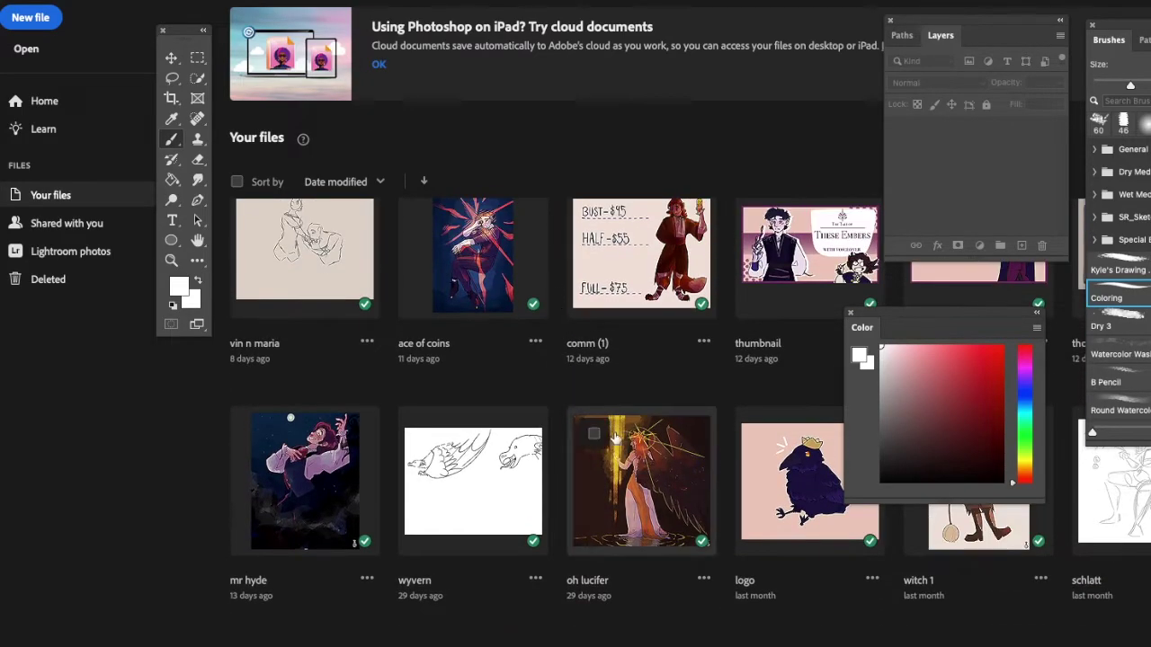
pyautogui.click(633, 465)
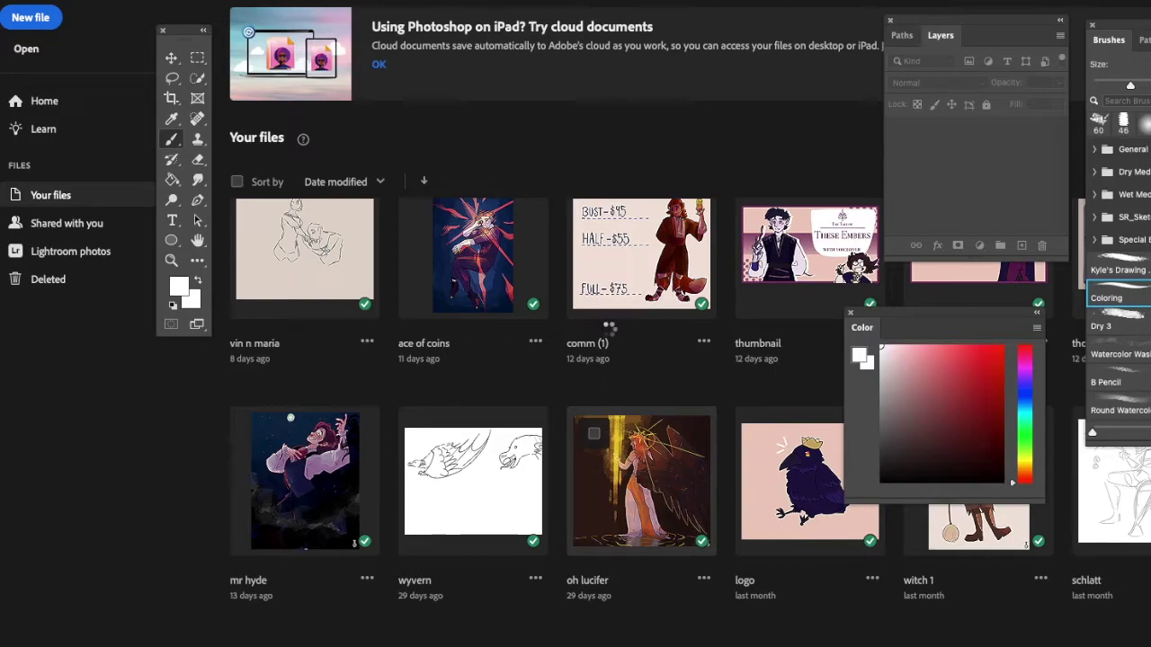
pyautogui.click(642, 487)
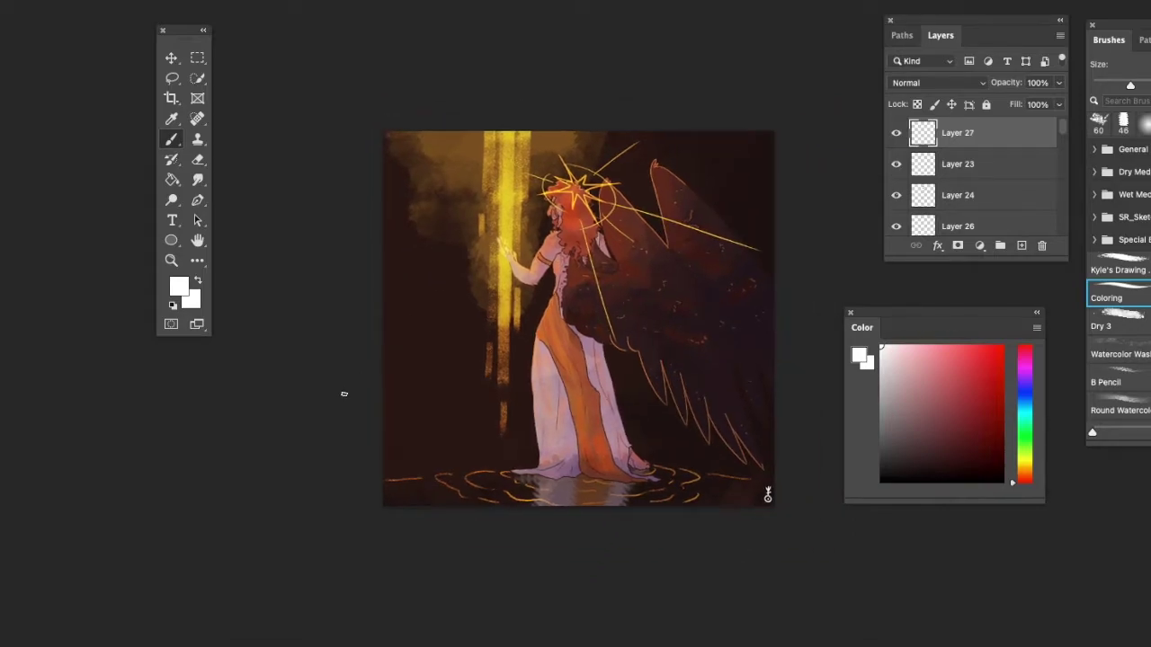
# Step: Draw a white figure-eight through the light beam, angel and wing, undo it and close the artwork
pyautogui.moveTo(490, 133)
pyautogui.mouseDown()
pyautogui.moveTo(462, 225)
pyautogui.moveTo(666, 265)
pyautogui.moveTo(689, 436)
pyautogui.moveTo(541, 435)
pyautogui.moveTo(568, 303)
pyautogui.moveTo(579, 153)
pyautogui.moveTo(440, 202)
pyautogui.mouseUp()
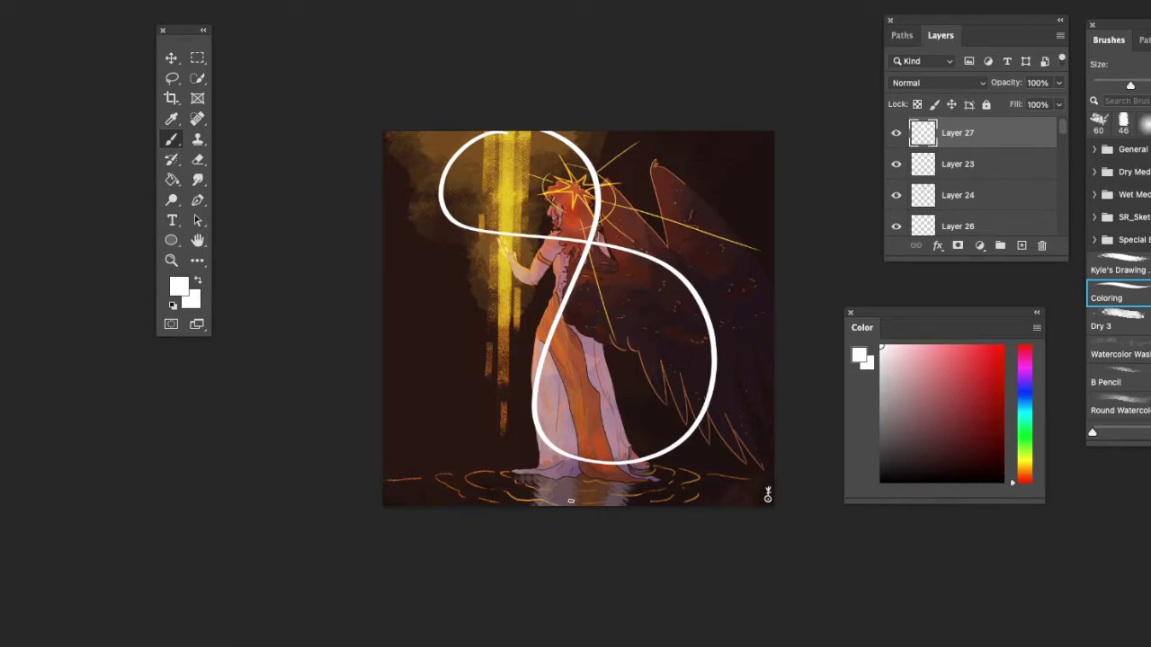
pyautogui.hotkey('ctrl', 'z')
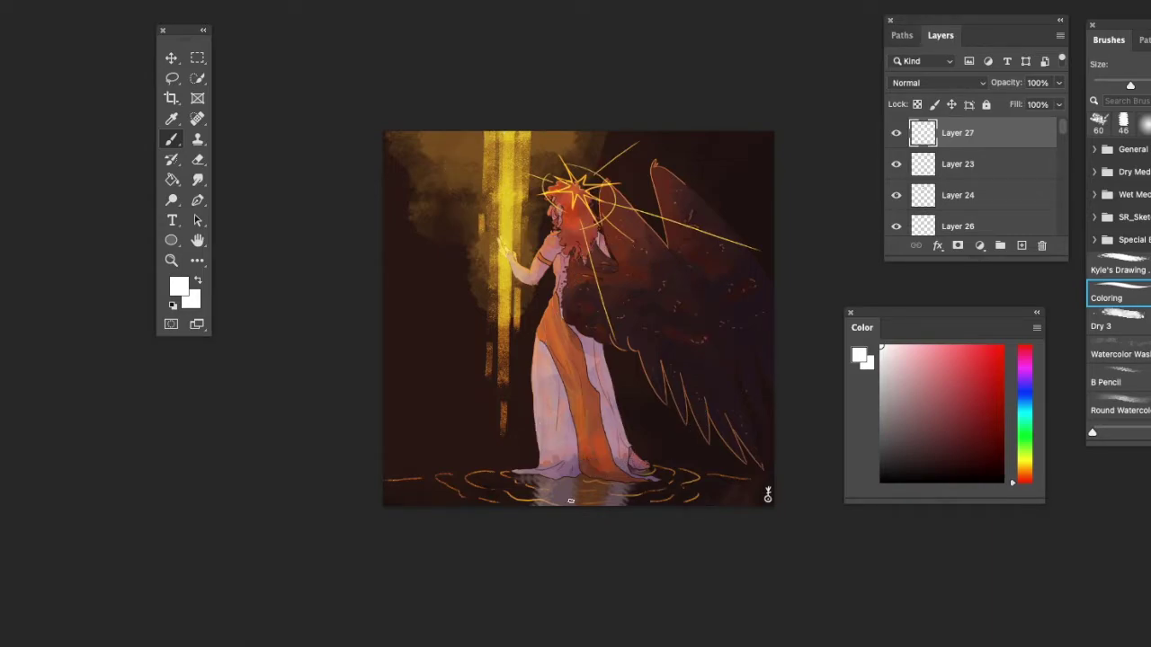
pyautogui.press('super+w')
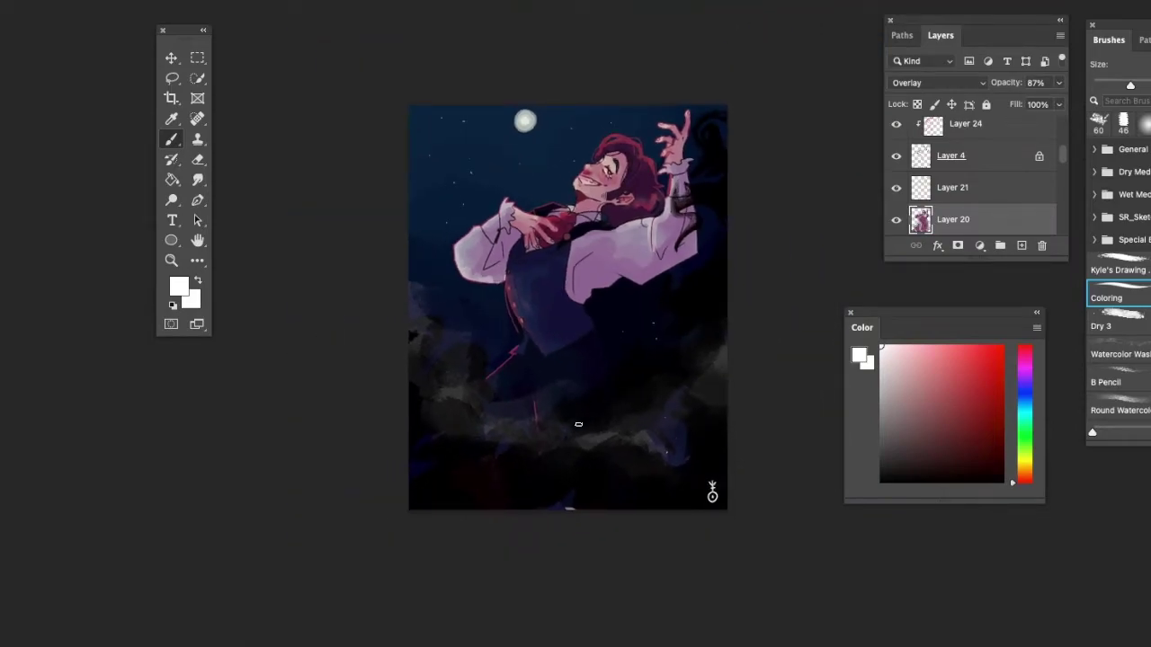
# Step: Undo a trial stroke made on Layer 20 of the mr hyde artwork and add a new layer above Layer 27
pyautogui.moveTo(679, 123)
pyautogui.mouseDown()
pyautogui.moveTo(541, 145)
pyautogui.moveTo(570, 240)
pyautogui.moveTo(642, 375)
pyautogui.mouseUp()
pyautogui.press('super+z')
pyautogui.moveTo(1062, 160); pyautogui.dragTo(1063, 122)
pyautogui.click(1001, 144)
pyautogui.click(1022, 247)
# Step: Draw trial white figure-eights around the man's head, raised hand and torso, undoing each one
pyautogui.moveTo(693, 135)
pyautogui.mouseDown()
pyautogui.moveTo(665, 123)
pyautogui.moveTo(567, 190)
pyautogui.moveTo(682, 312)
pyautogui.moveTo(529, 432)
pyautogui.moveTo(487, 332)
pyautogui.moveTo(652, 231)
pyautogui.moveTo(653, 114)
pyautogui.mouseUp()
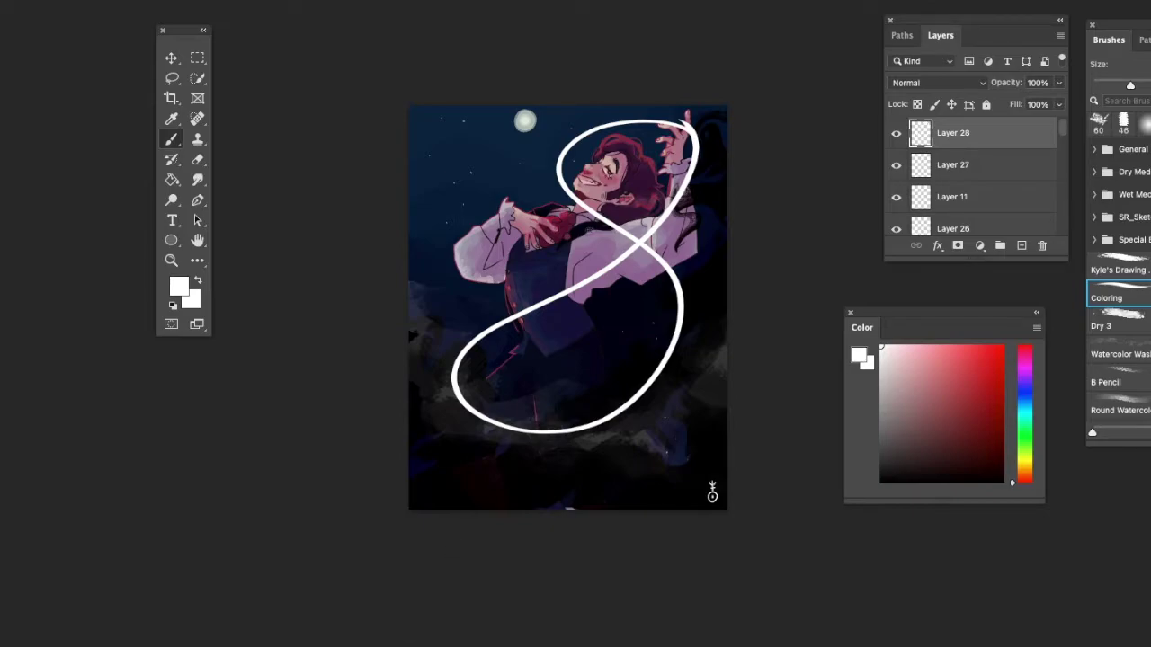
pyautogui.hotkey('ctrl', 'z')
pyautogui.moveTo(551, 117)
pyautogui.mouseDown()
pyautogui.moveTo(503, 114)
pyautogui.moveTo(664, 338)
pyautogui.moveTo(538, 332)
pyautogui.moveTo(532, 122)
pyautogui.moveTo(480, 192)
pyautogui.moveTo(618, 418)
pyautogui.moveTo(621, 253)
pyautogui.moveTo(596, 112)
pyautogui.mouseUp()
pyautogui.hotkey('ctrl', 'z')
pyautogui.hotkey('ctrl', 'z')
pyautogui.moveTo(685, 135)
pyautogui.mouseDown()
pyautogui.moveTo(656, 294)
pyautogui.moveTo(509, 322)
pyautogui.moveTo(672, 143)
pyautogui.mouseUp()
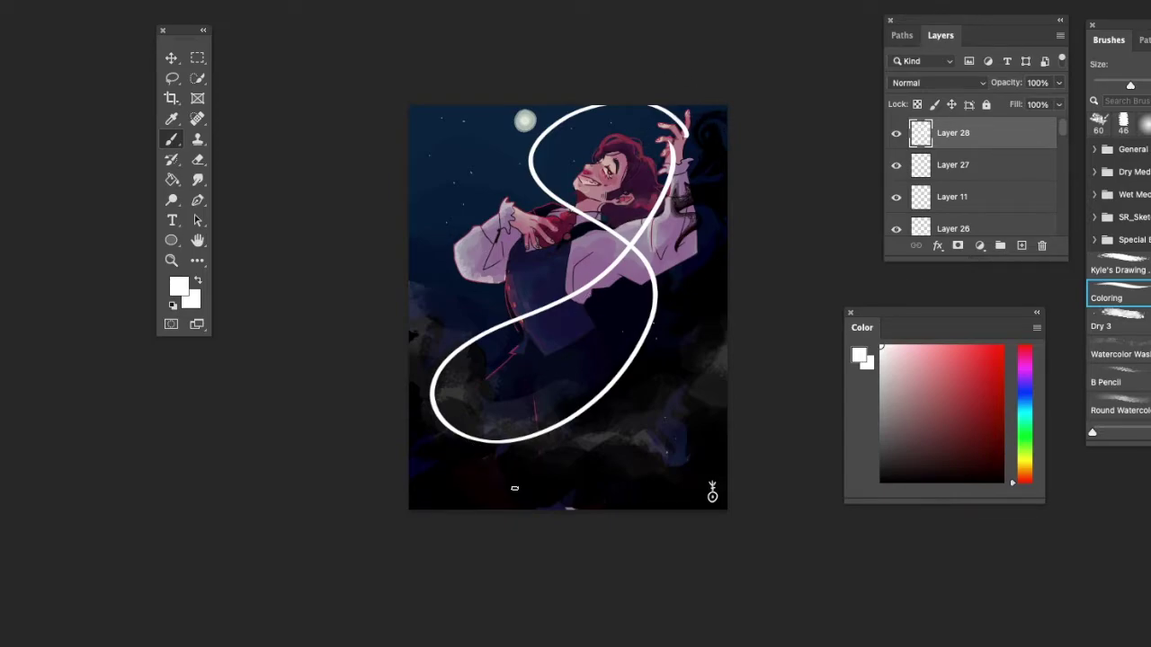
pyautogui.hotkey('ctrl', '+')
pyautogui.hotkey('ctrl', 'z')
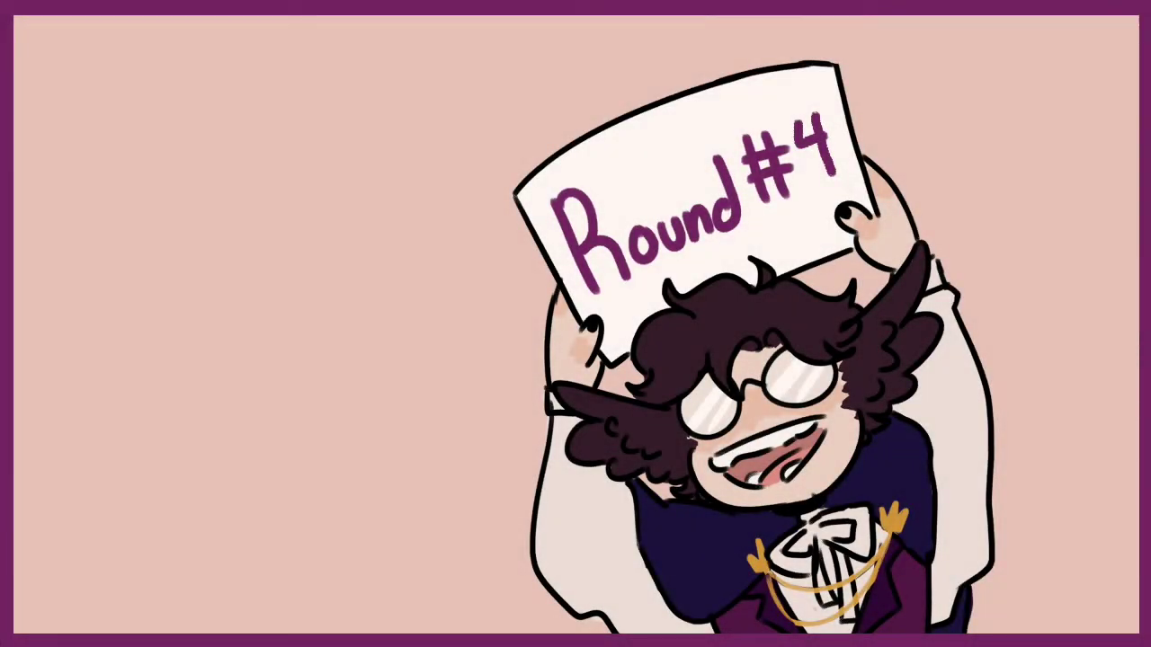
# Step: Outline black round glasses over the portrait's eyes in the mobile painting app and position a ready-made pair of glasses there
pyautogui.moveTo(489, 328)
pyautogui.mouseDown()
pyautogui.moveTo(506, 324)
pyautogui.moveTo(486, 378)
pyautogui.moveTo(491, 328)
pyautogui.mouseUp()
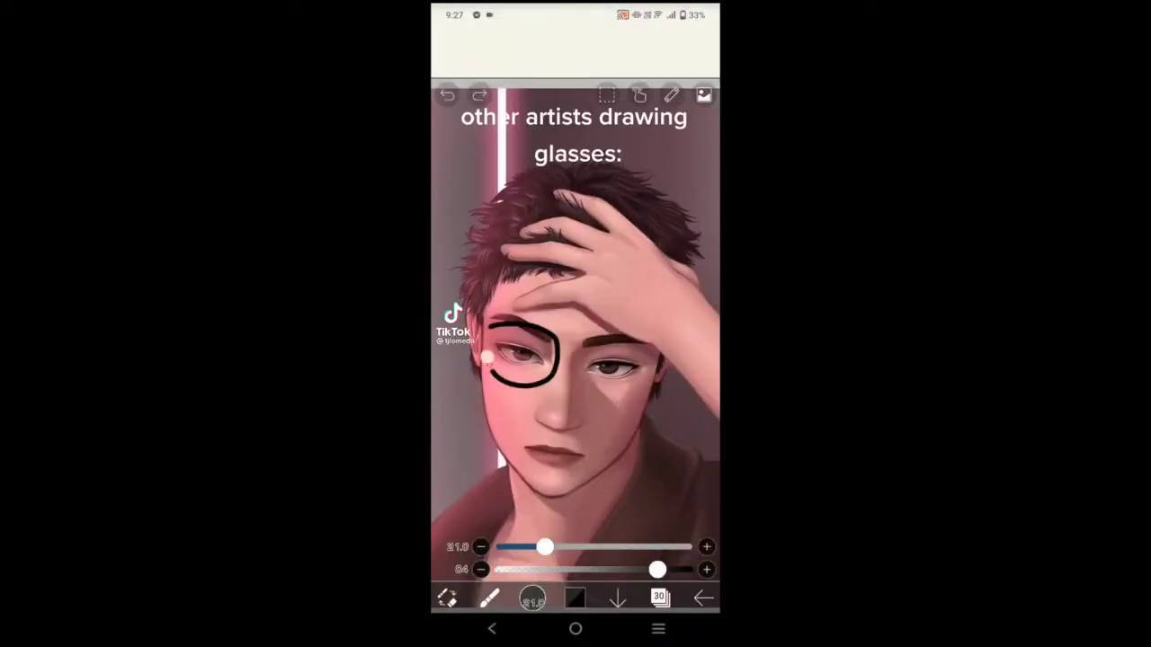
pyautogui.moveTo(580, 338)
pyautogui.mouseDown()
pyautogui.moveTo(488, 358)
pyautogui.moveTo(574, 388)
pyautogui.moveTo(650, 372)
pyautogui.moveTo(574, 340)
pyautogui.mouseUp()
pyautogui.moveTo(558, 358); pyautogui.dragTo(576, 356)
pyautogui.moveTo(486, 335); pyautogui.dragTo(470, 315)
pyautogui.moveTo(655, 362); pyautogui.dragTo(673, 346)
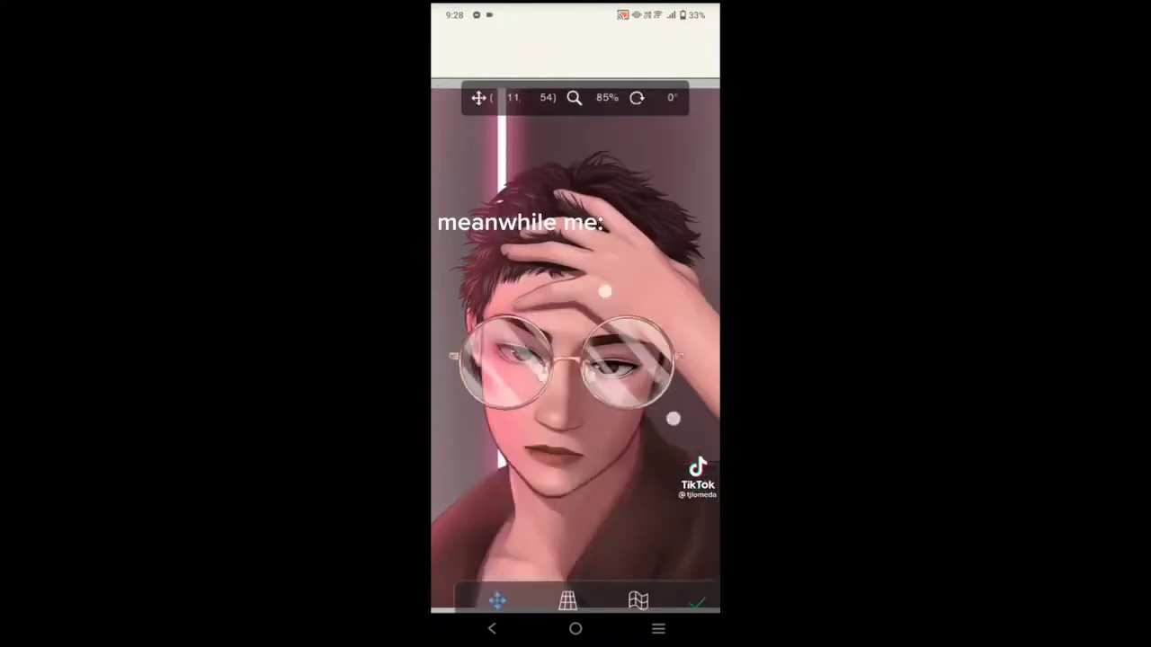
pyautogui.moveTo(673, 418); pyautogui.dragTo(678, 460)
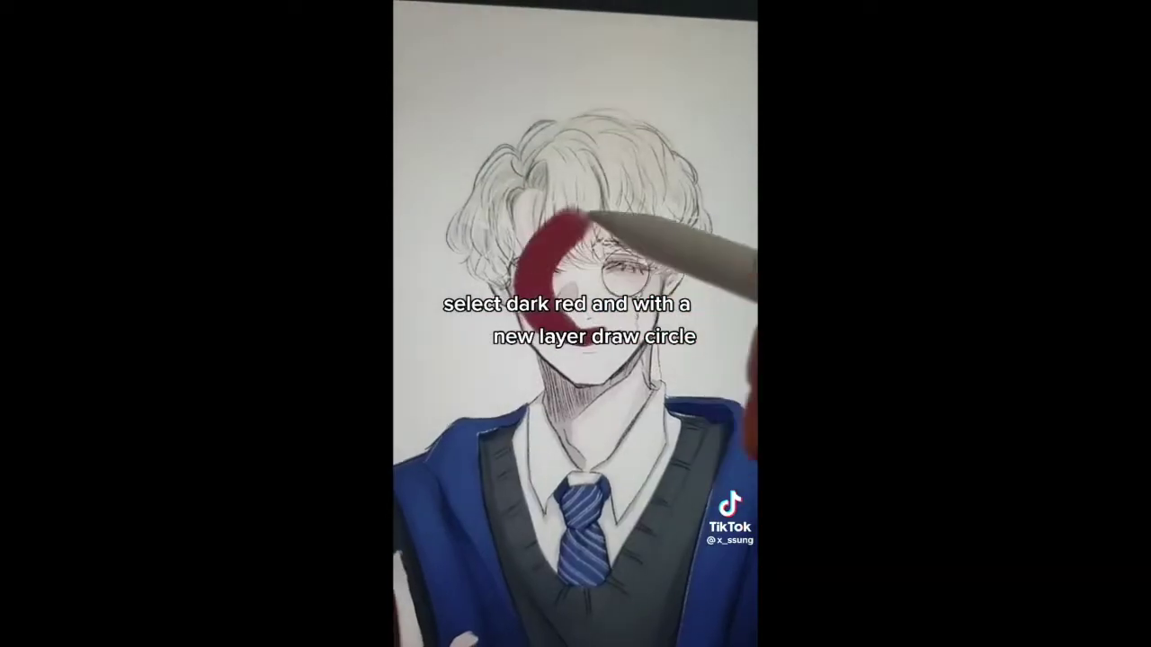
pyautogui.moveTo(589, 275)
pyautogui.mouseDown()
pyautogui.moveTo(581, 290)
pyautogui.moveTo(585, 251)
pyautogui.moveTo(677, 300)
pyautogui.mouseUp()
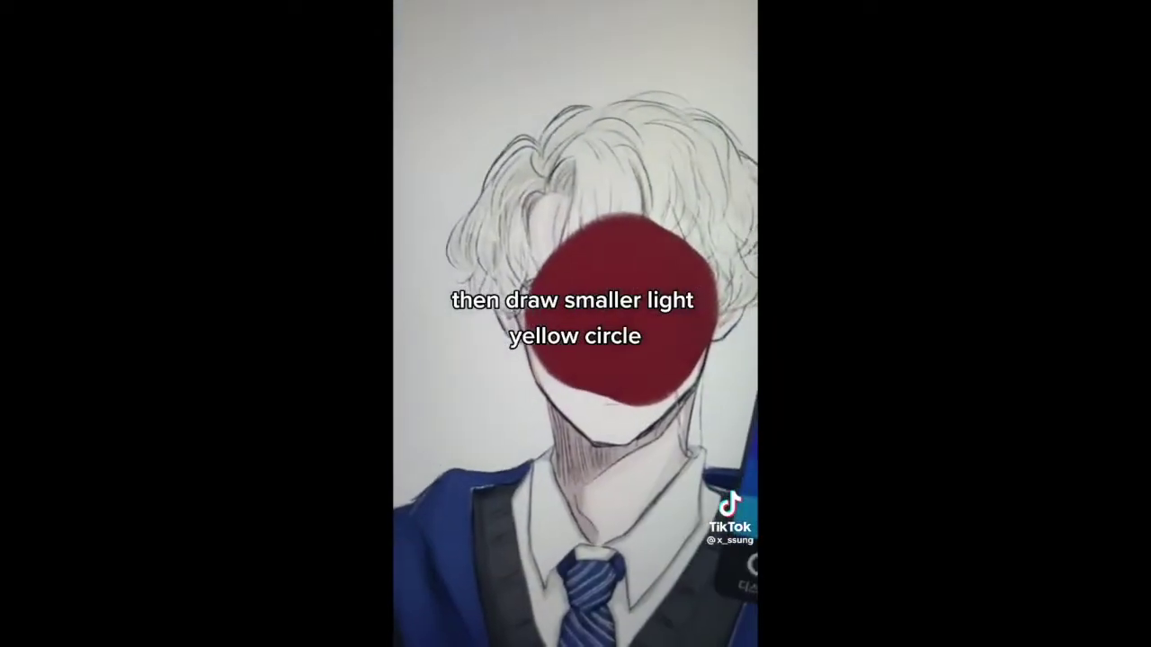
pyautogui.moveTo(598, 288); pyautogui.dragTo(620, 272)
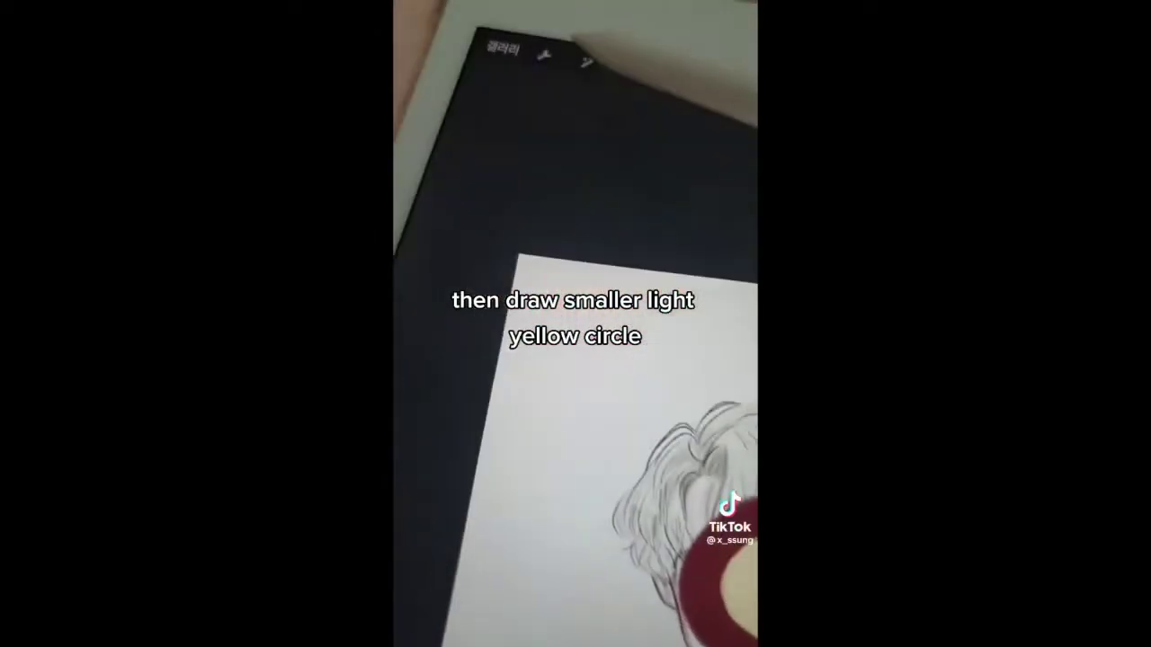
pyautogui.click(588, 44)
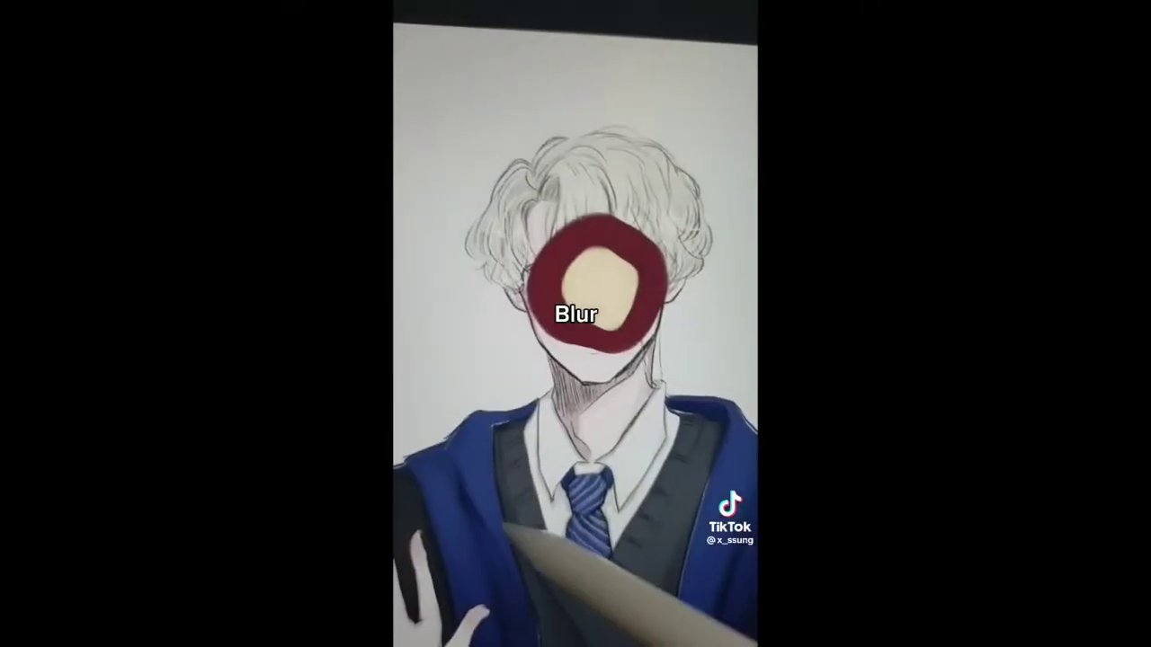
pyautogui.moveTo(513, 542); pyautogui.dragTo(630, 505)
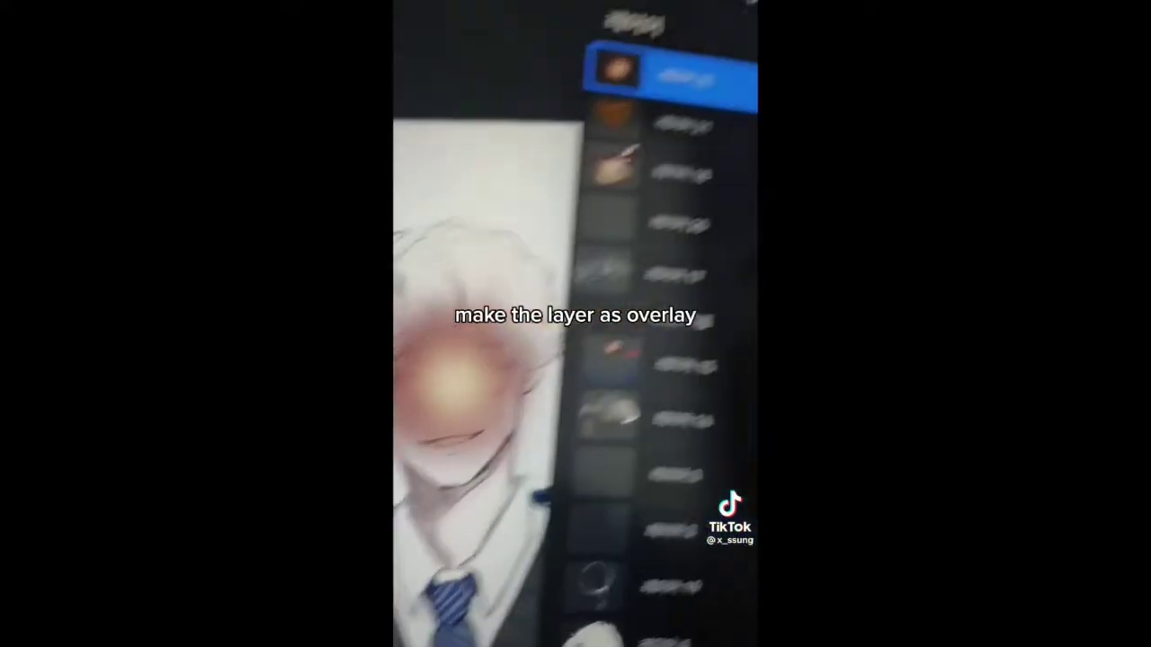
pyautogui.click(693, 126)
pyautogui.moveTo(608, 268); pyautogui.dragTo(635, 95)
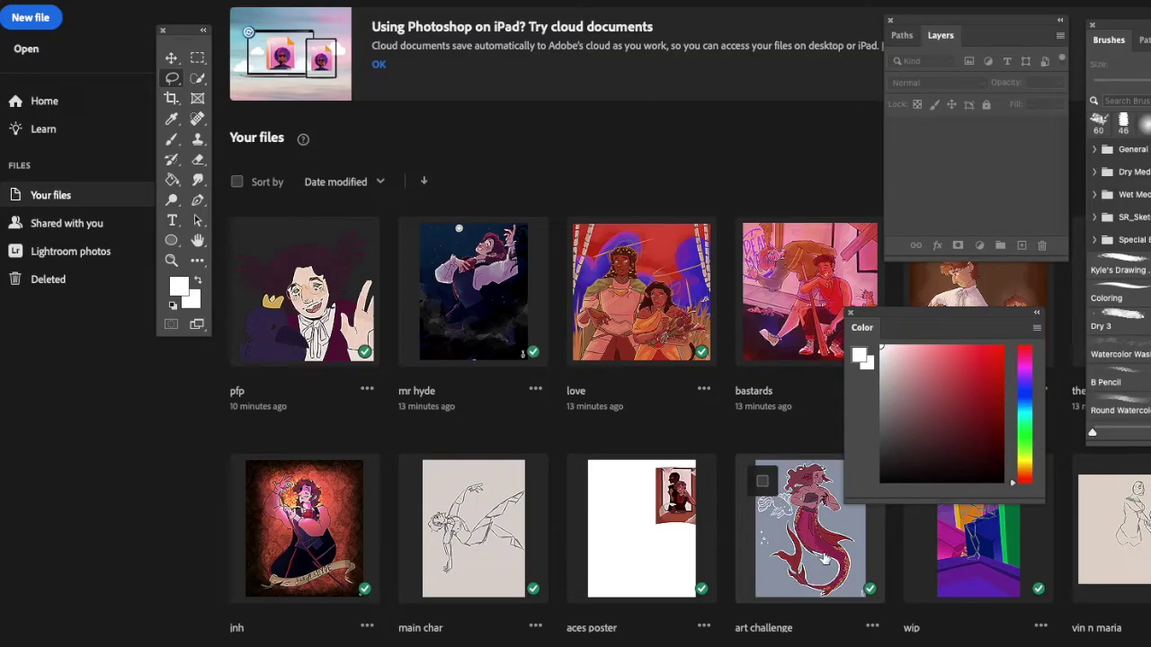
# Step: Open the art challenge artwork from the saved files and hide Layer 7
pyautogui.click(824, 557)
pyautogui.scroll(3, 698, 286)
pyautogui.scroll(3, 695, 284)
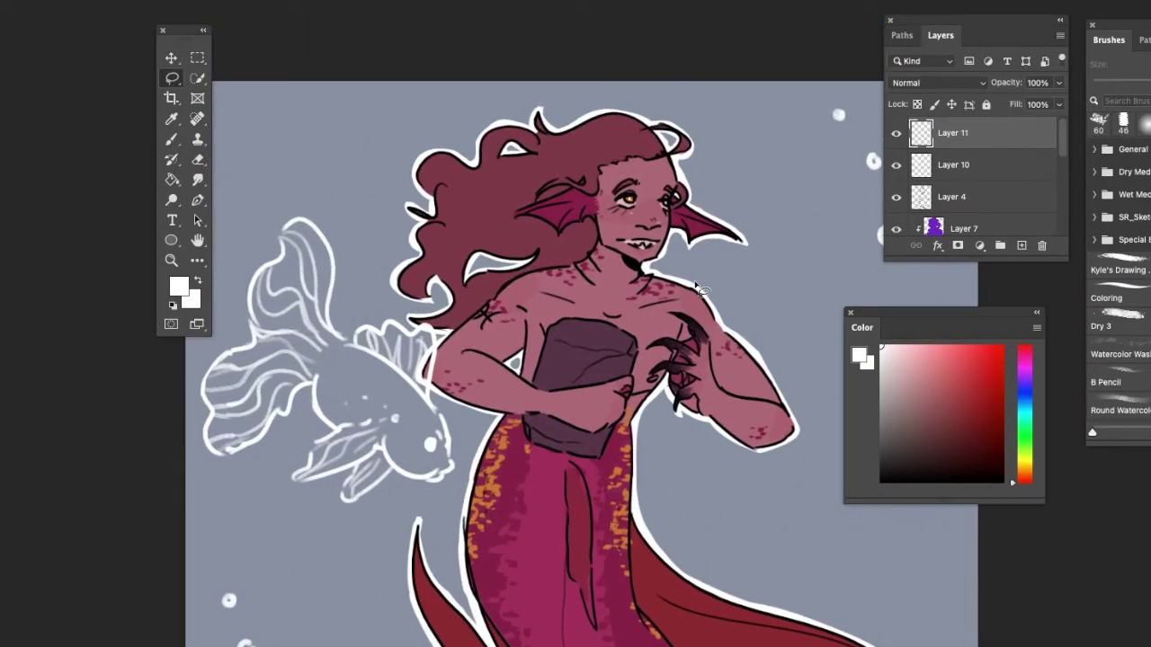
pyautogui.click(896, 228)
# Step: Add a new layer and place it as a clipped layer between Layer 7 and Layer 6
pyautogui.scroll(-1, 1061, 149)
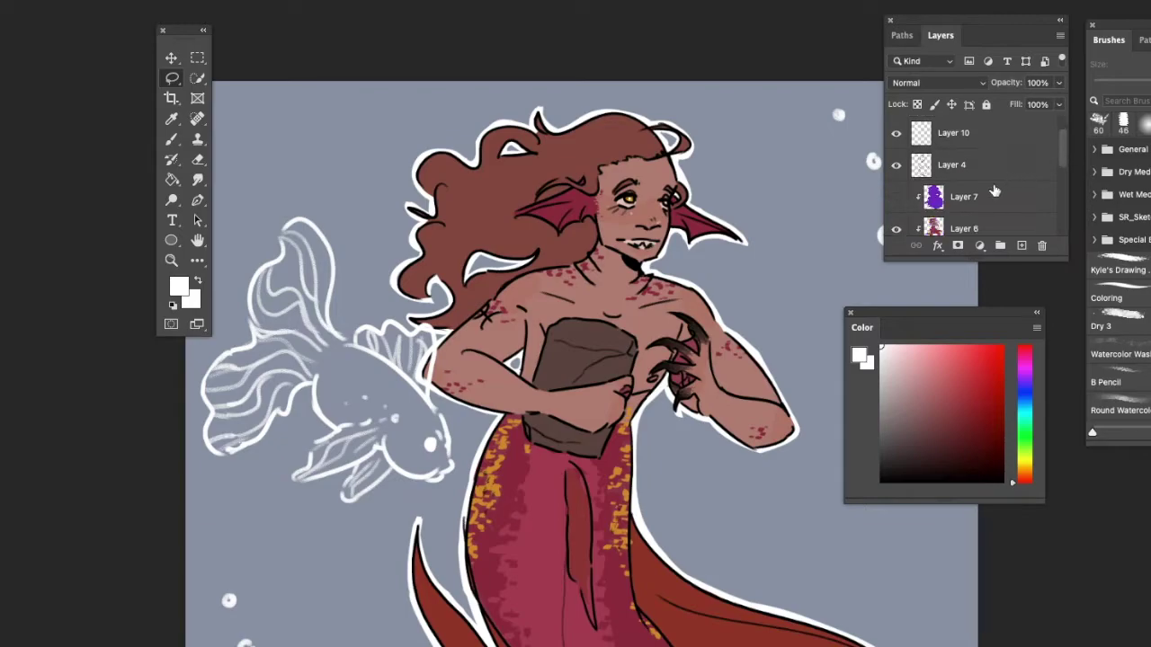
pyautogui.click(994, 191)
pyautogui.click(1021, 246)
pyautogui.scroll(-1, 1062, 149)
pyautogui.moveTo(914, 166); pyautogui.dragTo(927, 209)
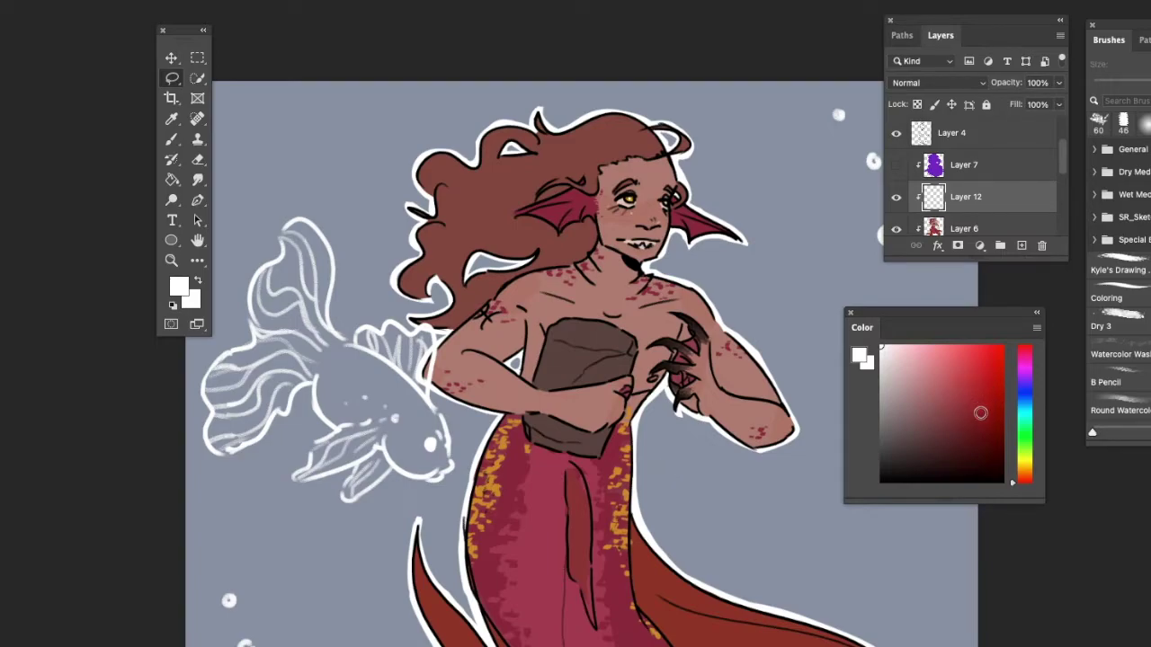
# Step: Paint a dark red circle covering the mermaid's face on Layer 12 with the Dry 3 brush
pyautogui.click(983, 417)
pyautogui.click(1117, 326)
pyautogui.moveTo(1136, 92); pyautogui.dragTo(1133, 86)
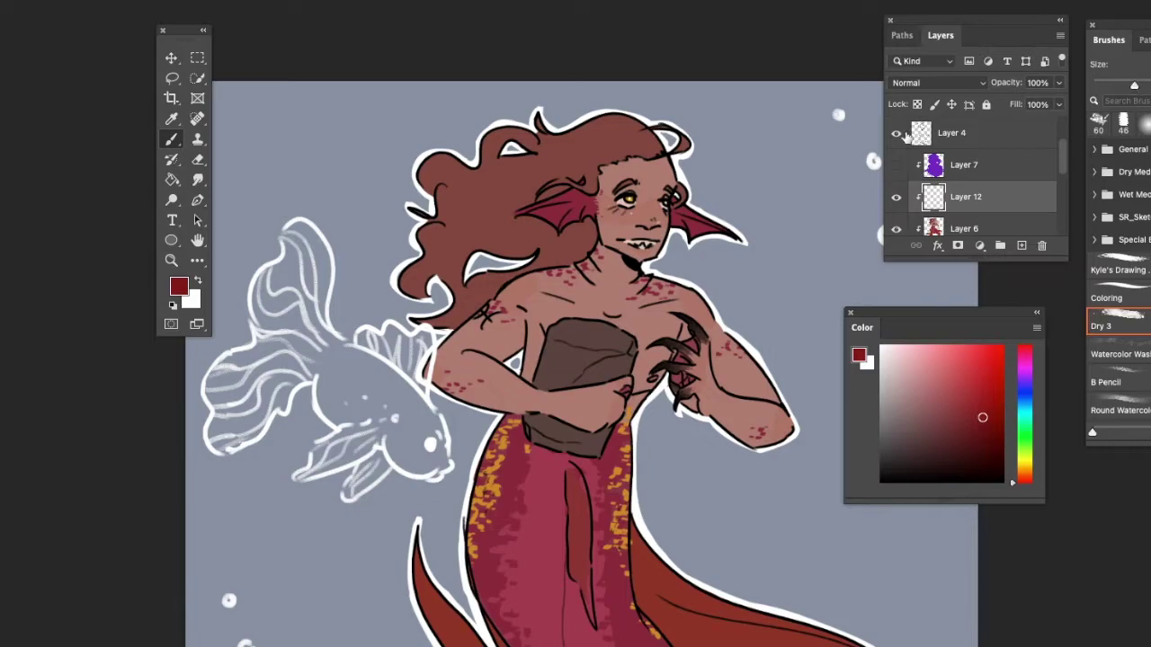
pyautogui.moveTo(628, 190)
pyautogui.mouseDown()
pyautogui.moveTo(640, 225)
pyautogui.moveTo(653, 196)
pyautogui.moveTo(665, 198)
pyautogui.moveTo(654, 222)
pyautogui.moveTo(615, 233)
pyautogui.moveTo(644, 180)
pyautogui.moveTo(637, 241)
pyautogui.moveTo(630, 178)
pyautogui.moveTo(664, 227)
pyautogui.moveTo(612, 204)
pyautogui.moveTo(643, 246)
pyautogui.mouseUp()
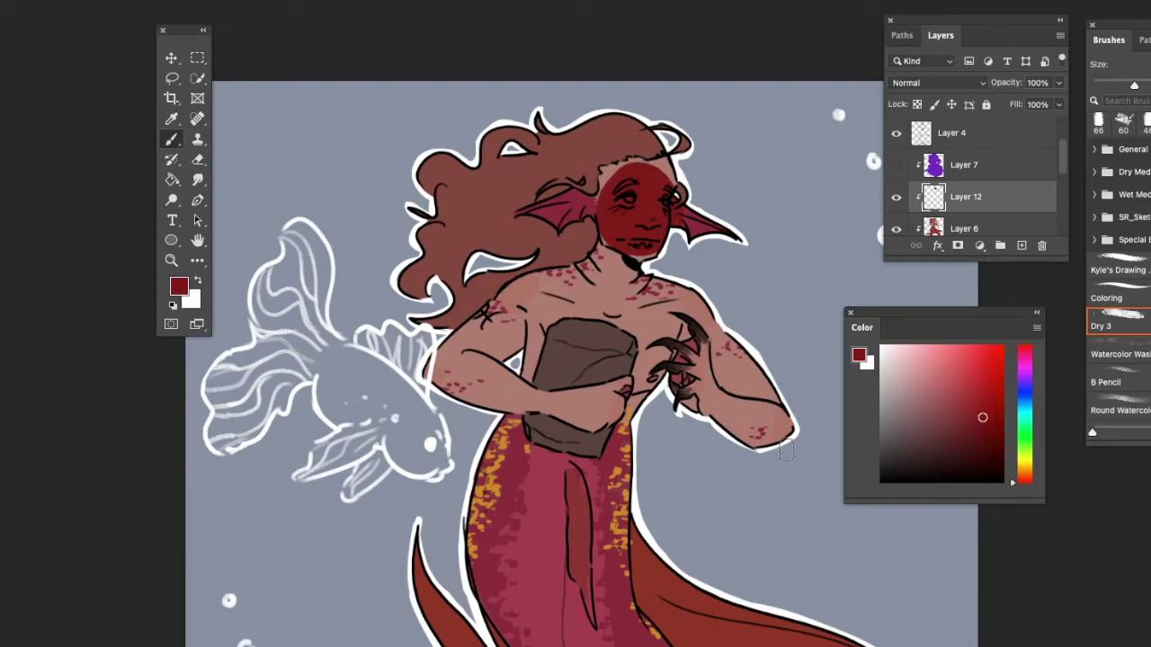
# Step: Choose a pale yellow and paint a smaller circle inside the red one on the mermaid's face
pyautogui.click(1027, 466)
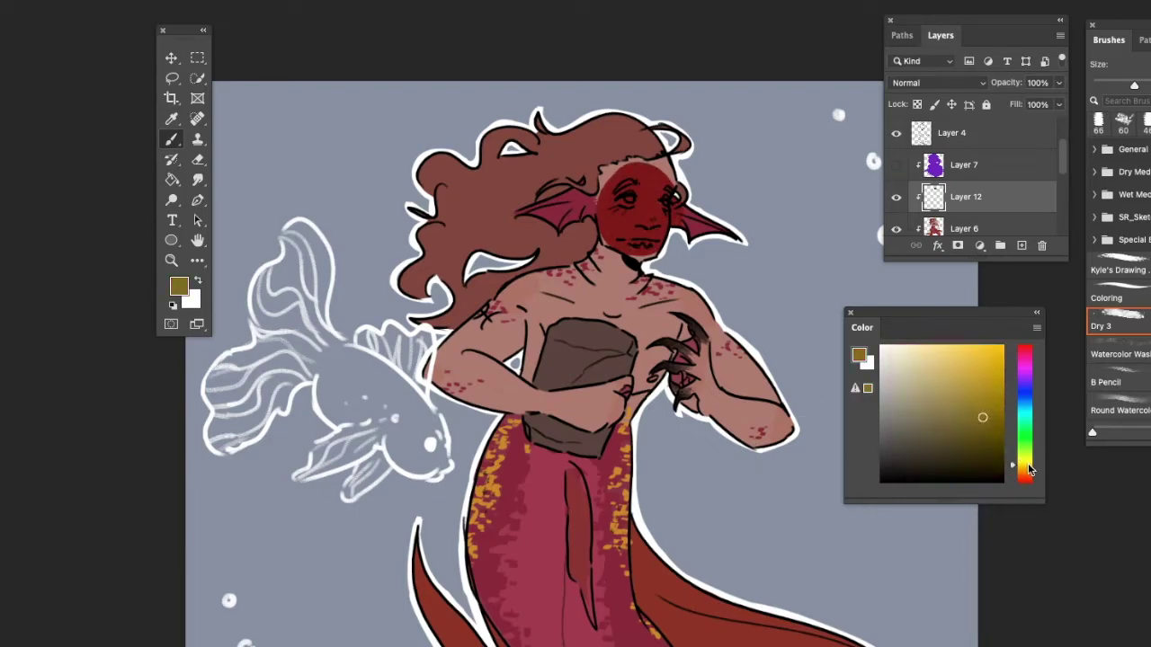
pyautogui.moveTo(1029, 469); pyautogui.dragTo(1031, 467)
pyautogui.click(935, 345)
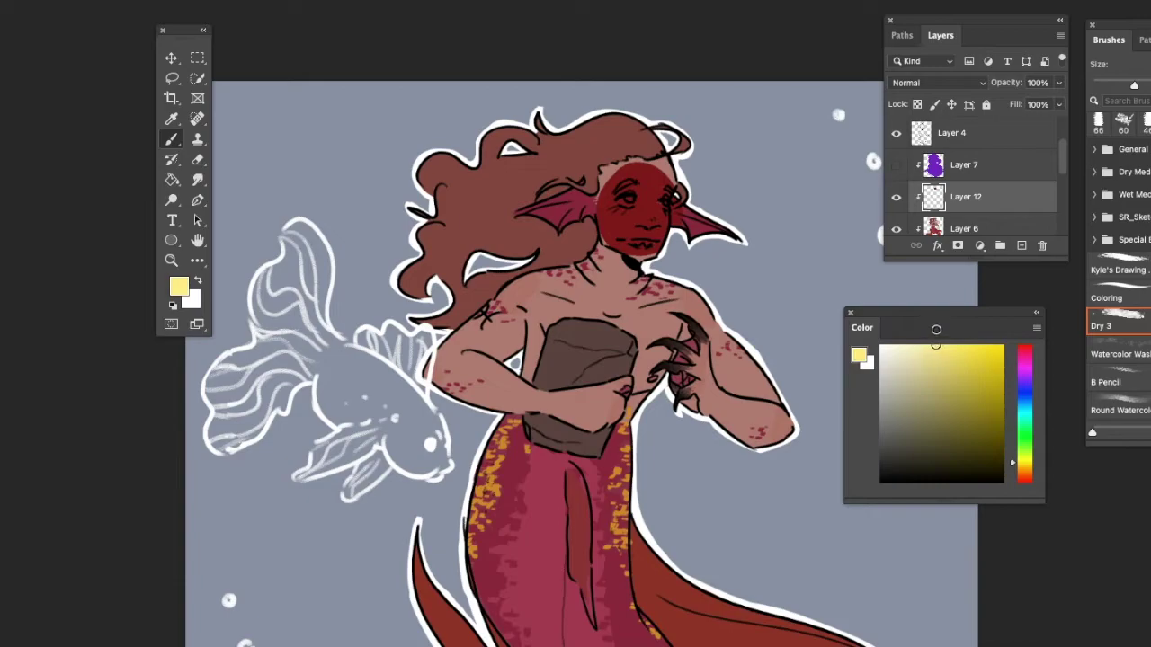
pyautogui.click(930, 360)
pyautogui.moveTo(635, 201)
pyautogui.mouseDown()
pyautogui.moveTo(643, 221)
pyautogui.moveTo(649, 205)
pyautogui.moveTo(633, 225)
pyautogui.moveTo(646, 198)
pyautogui.mouseUp()
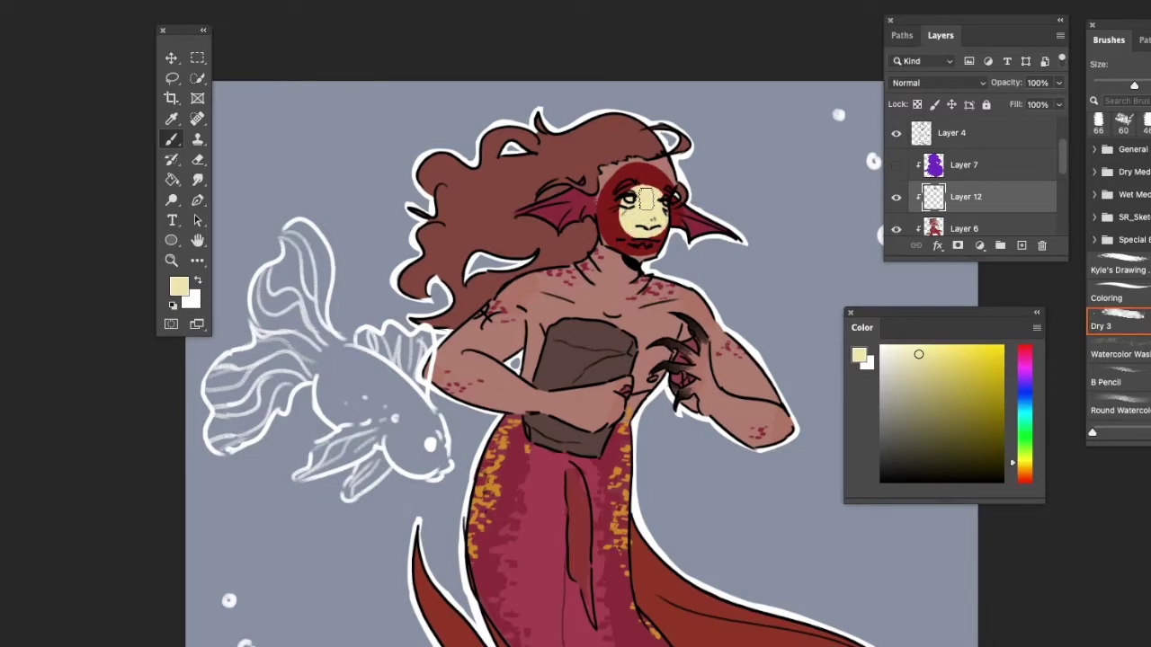
# Step: Apply a strong Blur Gallery field blur to Layer 12 so the red and yellow circles blend into a soft glow
pyautogui.click(342, 2)
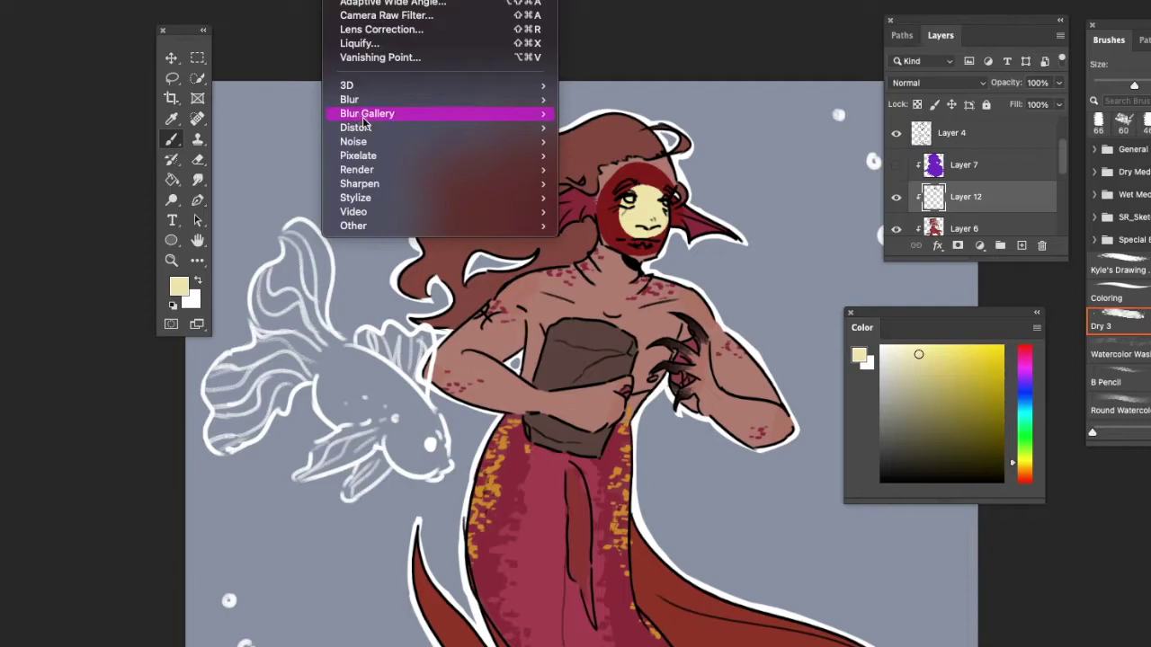
pyautogui.moveTo(386, 113)
pyautogui.click(608, 112)
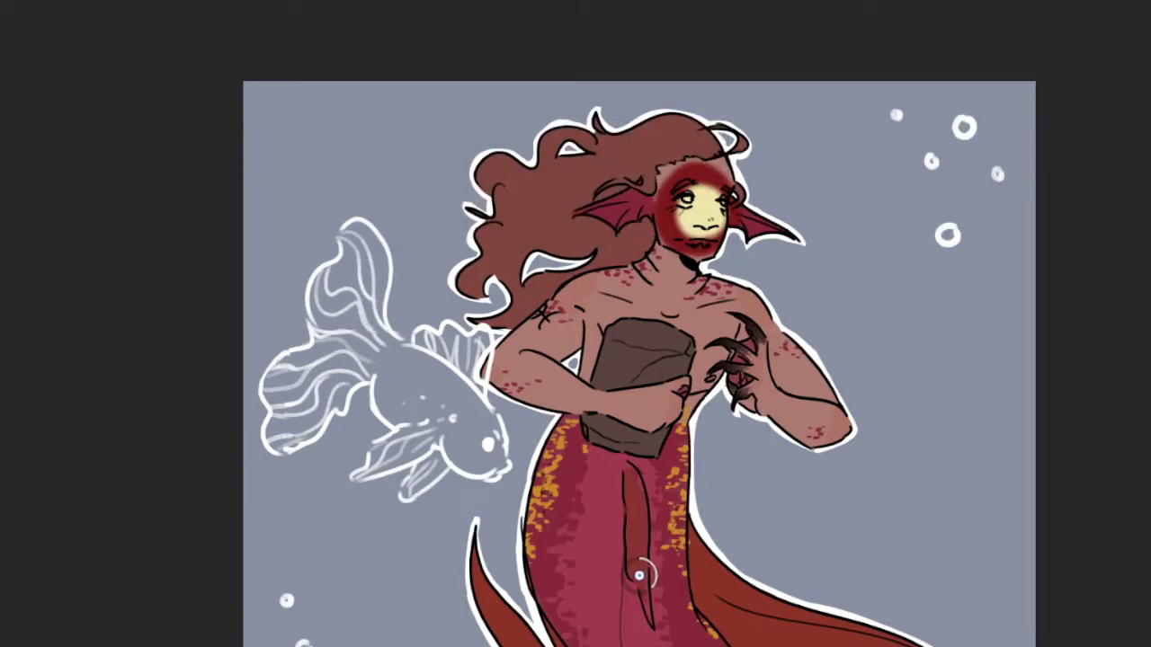
pyautogui.moveTo(646, 591); pyautogui.dragTo(623, 569)
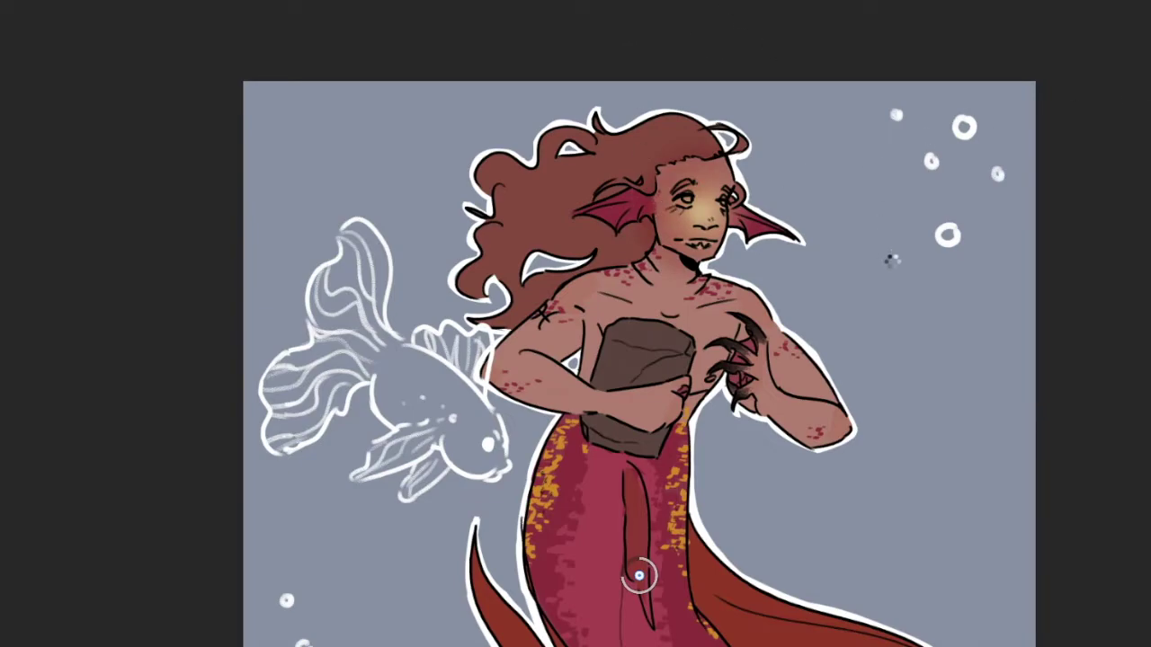
pyautogui.press('Return')
# Step: Set Layer 12's blend mode to Overlay and check the glow on the mermaid's face
pyautogui.click(954, 82)
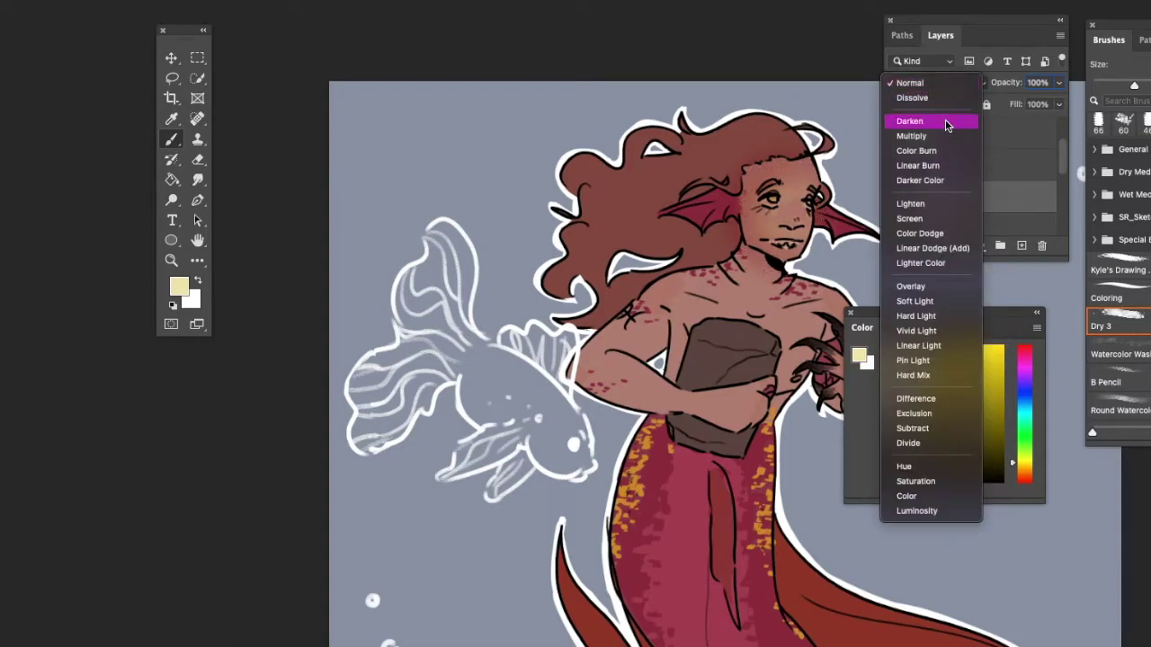
pyautogui.click(922, 288)
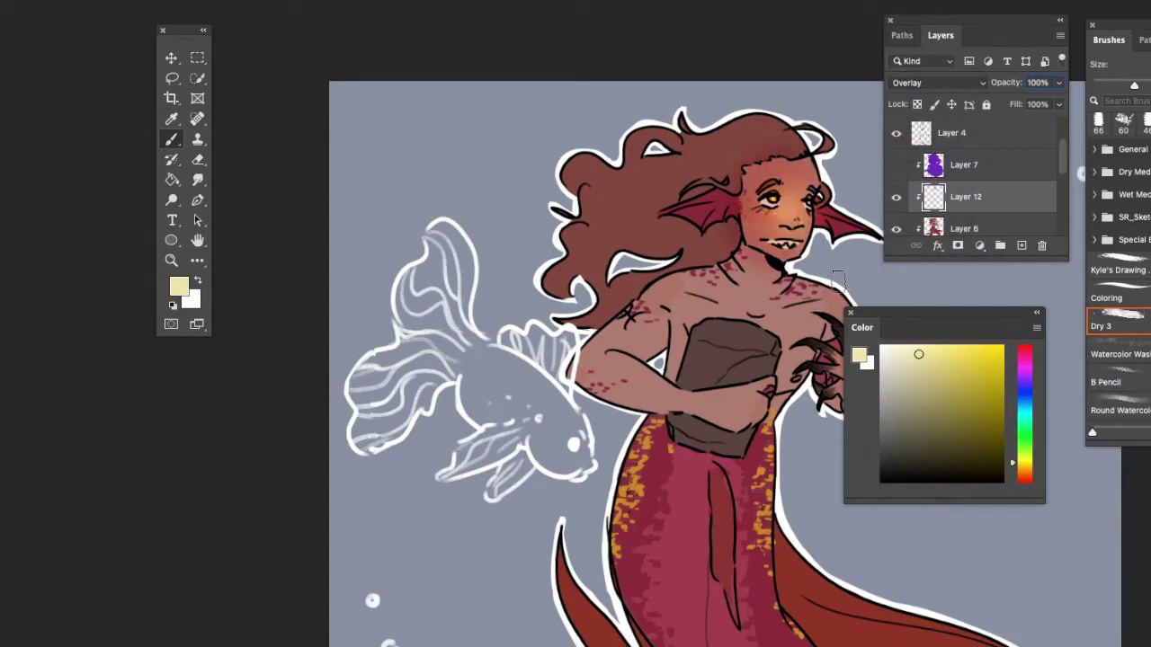
pyautogui.hscroll(3, 838, 282)
pyautogui.scroll(3, 838, 282)
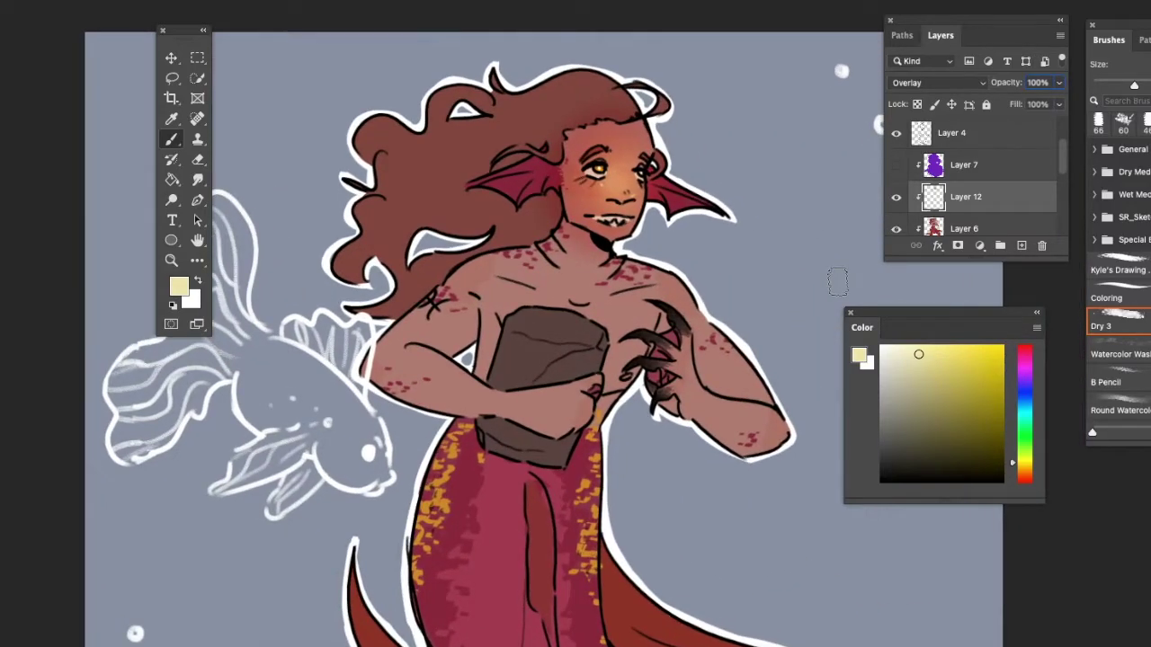
pyautogui.scroll(1, 837, 281)
pyautogui.scroll(-5, 837, 282)
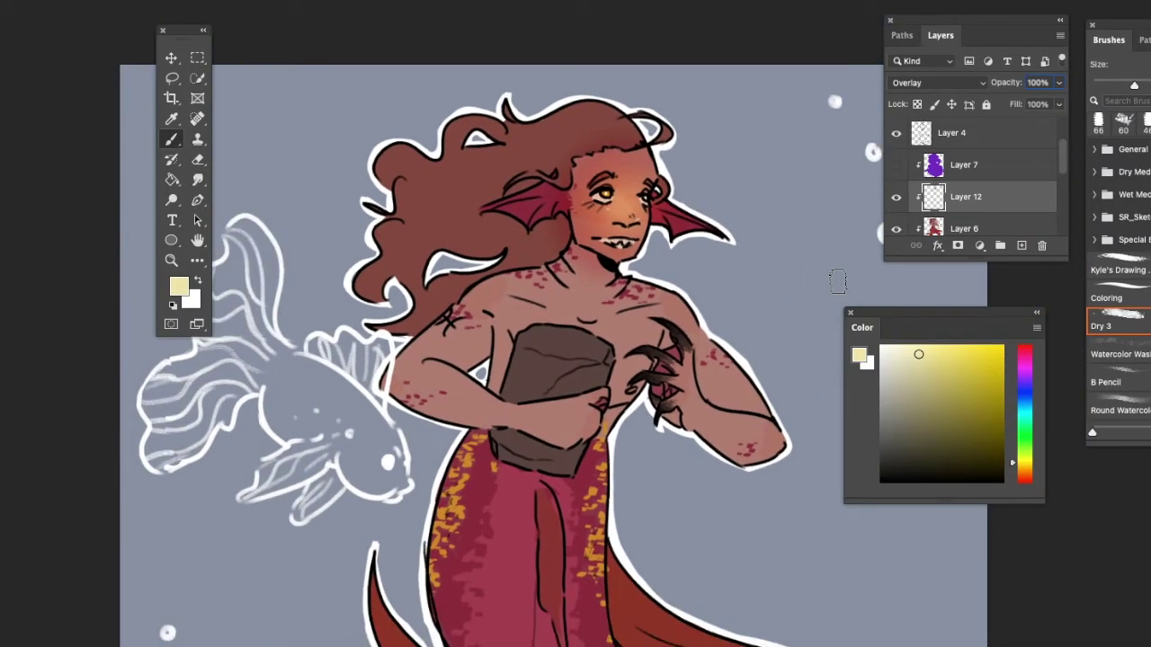
# Step: Lower Layer 12's opacity to 83%
pyautogui.click(1058, 83)
pyautogui.moveTo(1050, 105)
pyautogui.mouseDown()
pyautogui.moveTo(1031, 105)
pyautogui.moveTo(1045, 105)
pyautogui.mouseUp()
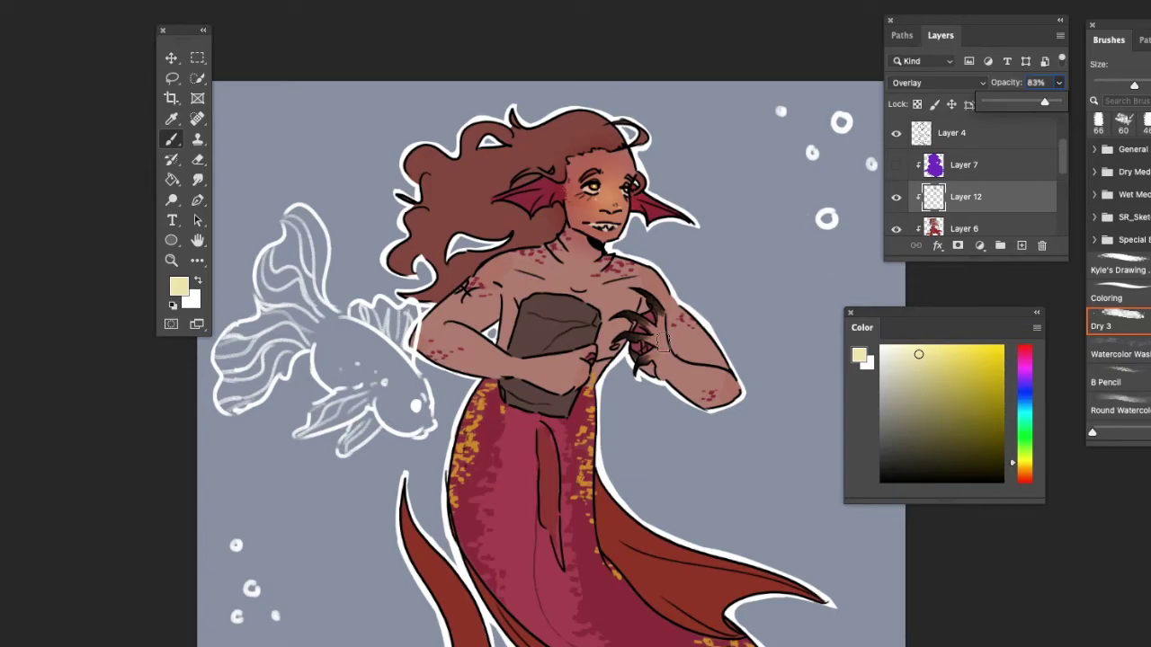
# Step: Examine the softened glow on the mermaid's face, both close up and with the whole figure in view
pyautogui.hscroll(1, 663, 343)
pyautogui.scroll(-2, 663, 342)
pyautogui.scroll(4, 663, 343)
pyautogui.scroll(3, 663, 342)
pyautogui.hscroll(-2, 663, 342)
pyautogui.scroll(4, 663, 343)
pyautogui.scroll(-4, 663, 342)
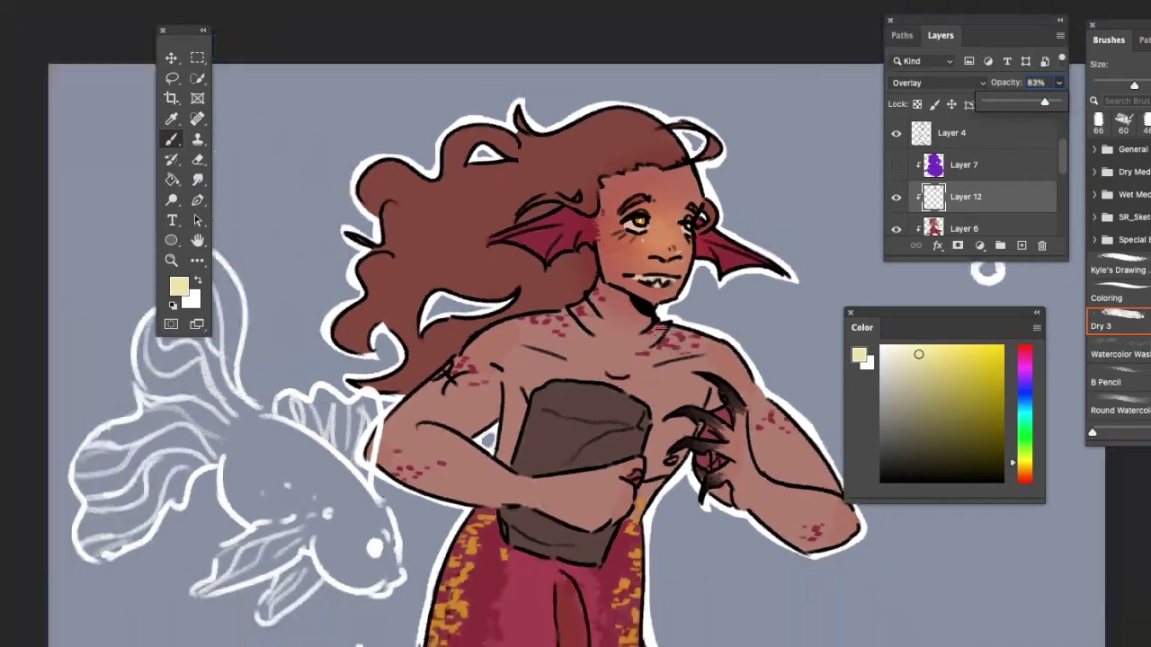
pyautogui.scroll(-4, 662, 342)
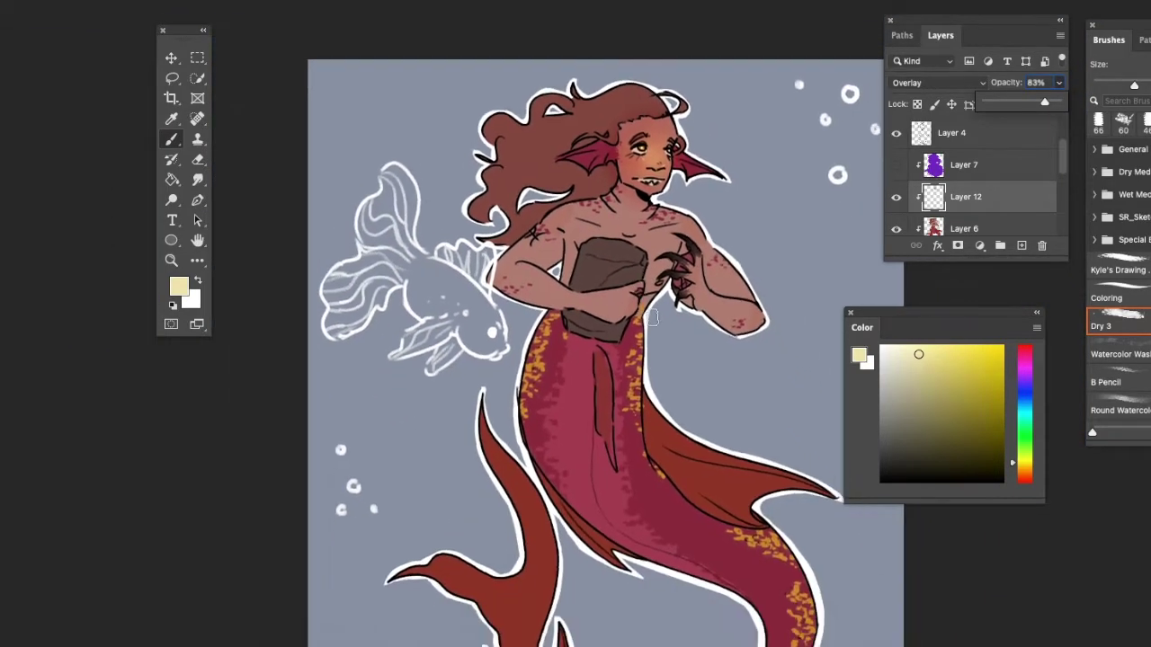
pyautogui.scroll(-3, 653, 317)
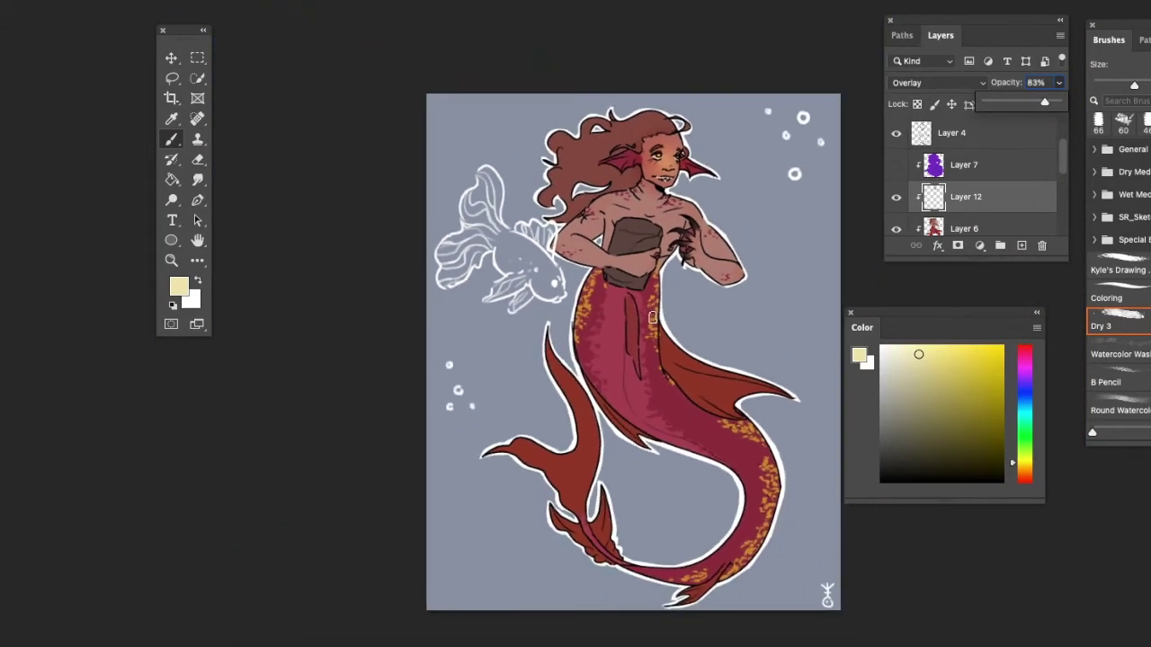
pyautogui.scroll(3, 379, 319)
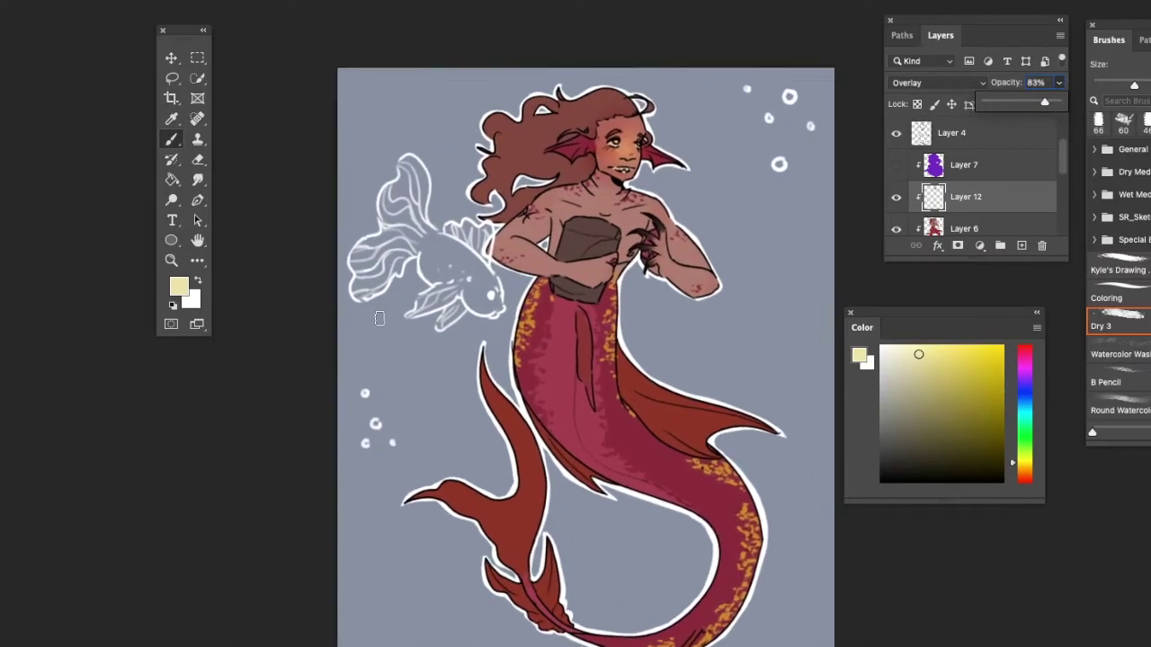
pyautogui.scroll(2, 378, 318)
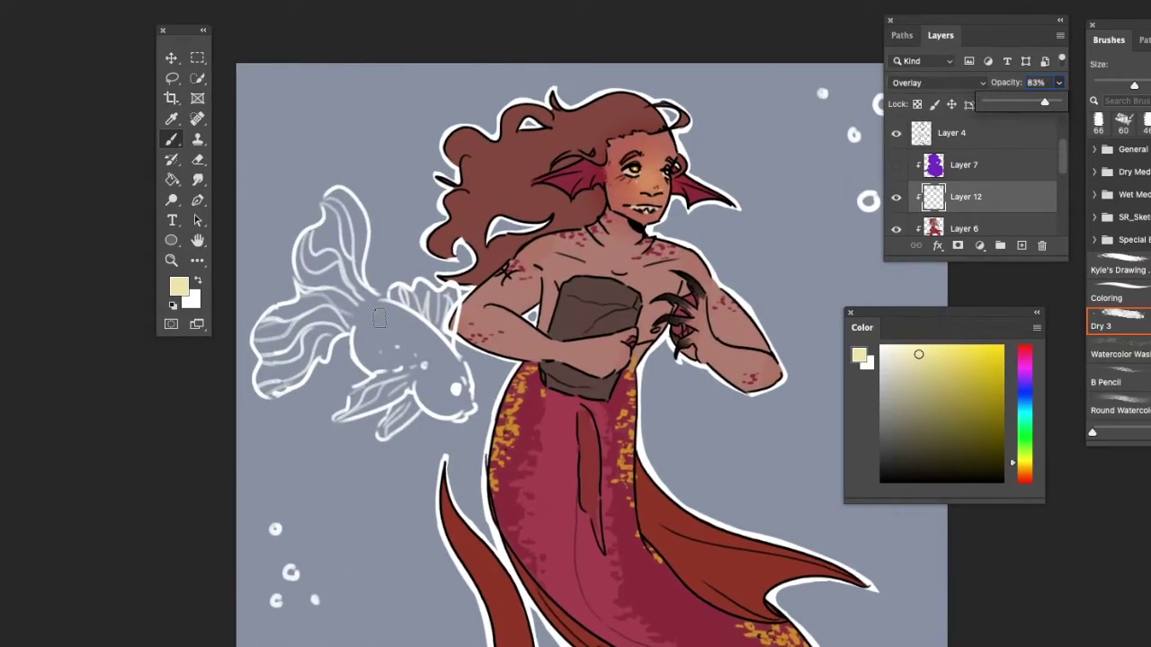
pyautogui.scroll(3, 379, 317)
pyautogui.scroll(-3, 379, 317)
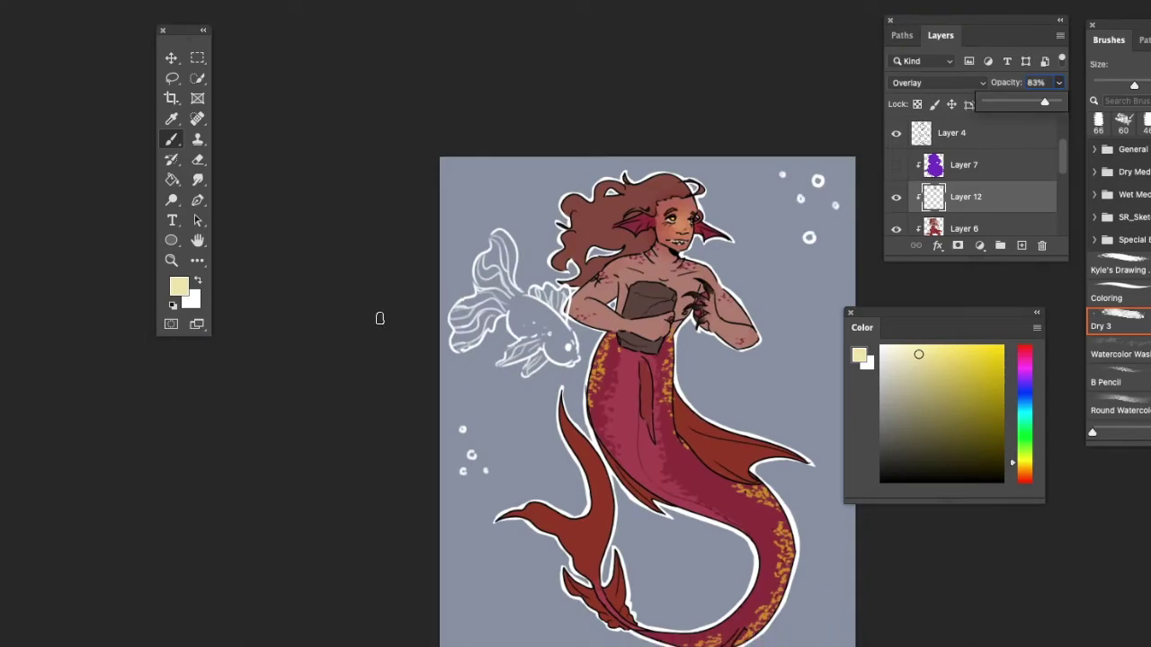
pyautogui.scroll(3, 379, 318)
pyautogui.scroll(1, 379, 319)
pyautogui.scroll(-2, 378, 319)
# Step: Hide Layer 12, add a new clipped layer above it and cover the whole mermaid with dark red
pyautogui.click(896, 196)
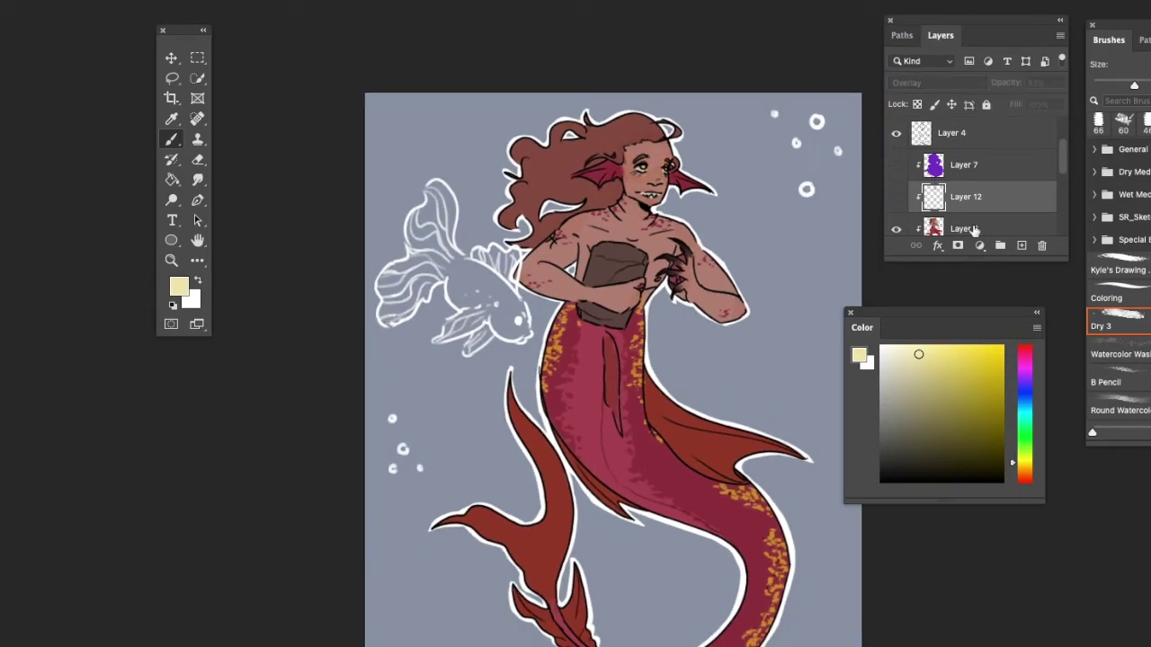
pyautogui.click(1021, 245)
pyautogui.moveTo(1021, 432); pyautogui.dragTo(989, 420)
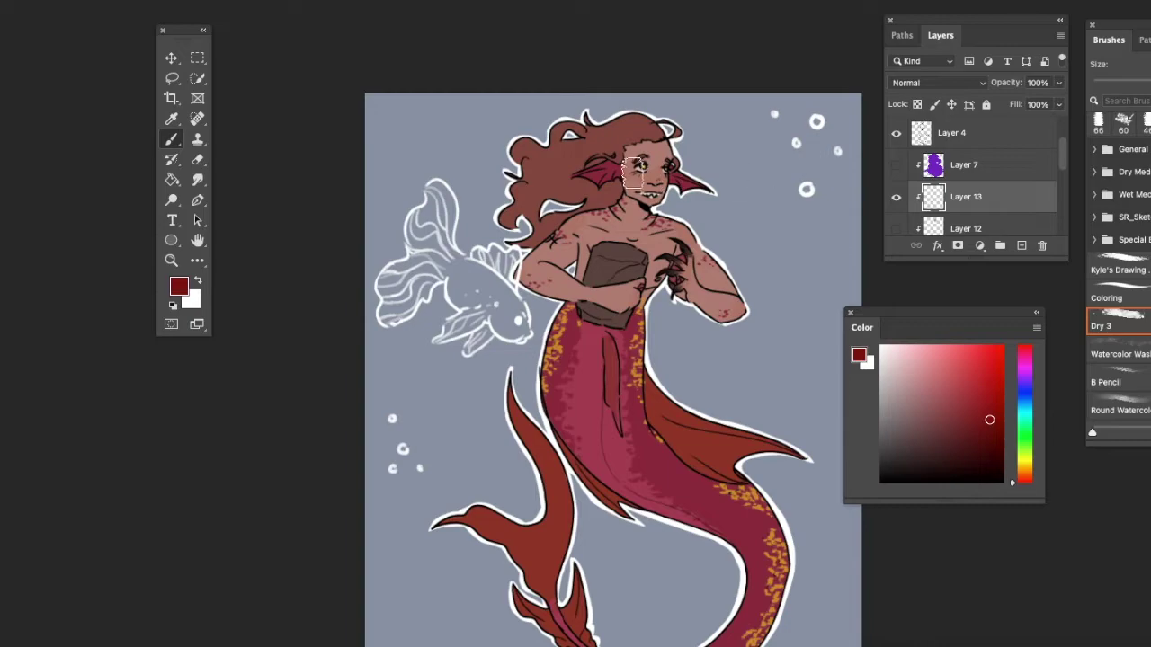
pyautogui.moveTo(634, 166)
pyautogui.mouseDown()
pyautogui.moveTo(621, 140)
pyautogui.moveTo(560, 165)
pyautogui.moveTo(576, 155)
pyautogui.moveTo(569, 148)
pyautogui.moveTo(517, 155)
pyautogui.moveTo(495, 189)
pyautogui.mouseUp()
pyautogui.moveTo(585, 169)
pyautogui.mouseDown()
pyautogui.moveTo(631, 196)
pyautogui.moveTo(660, 177)
pyautogui.moveTo(632, 144)
pyautogui.moveTo(633, 183)
pyautogui.moveTo(697, 214)
pyautogui.moveTo(635, 236)
pyautogui.moveTo(608, 176)
pyautogui.moveTo(613, 217)
pyautogui.moveTo(505, 319)
pyautogui.moveTo(534, 285)
pyautogui.moveTo(656, 280)
pyautogui.moveTo(579, 382)
pyautogui.moveTo(552, 334)
pyautogui.moveTo(539, 396)
pyautogui.moveTo(765, 290)
pyautogui.moveTo(544, 519)
pyautogui.moveTo(748, 376)
pyautogui.moveTo(531, 589)
pyautogui.mouseUp()
pyautogui.hotkey('ctrl', '-')
pyautogui.hotkey('ctrl', '-')
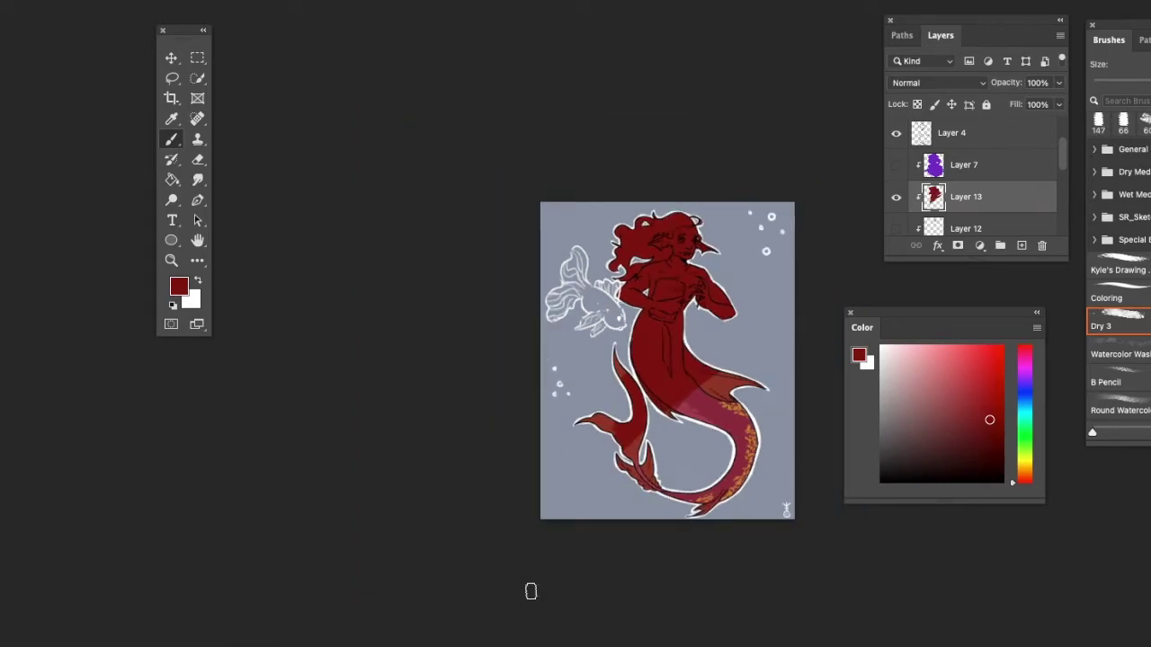
pyautogui.moveTo(786, 277)
pyautogui.mouseDown()
pyautogui.moveTo(637, 353)
pyautogui.moveTo(604, 457)
pyautogui.moveTo(865, 397)
pyautogui.mouseUp()
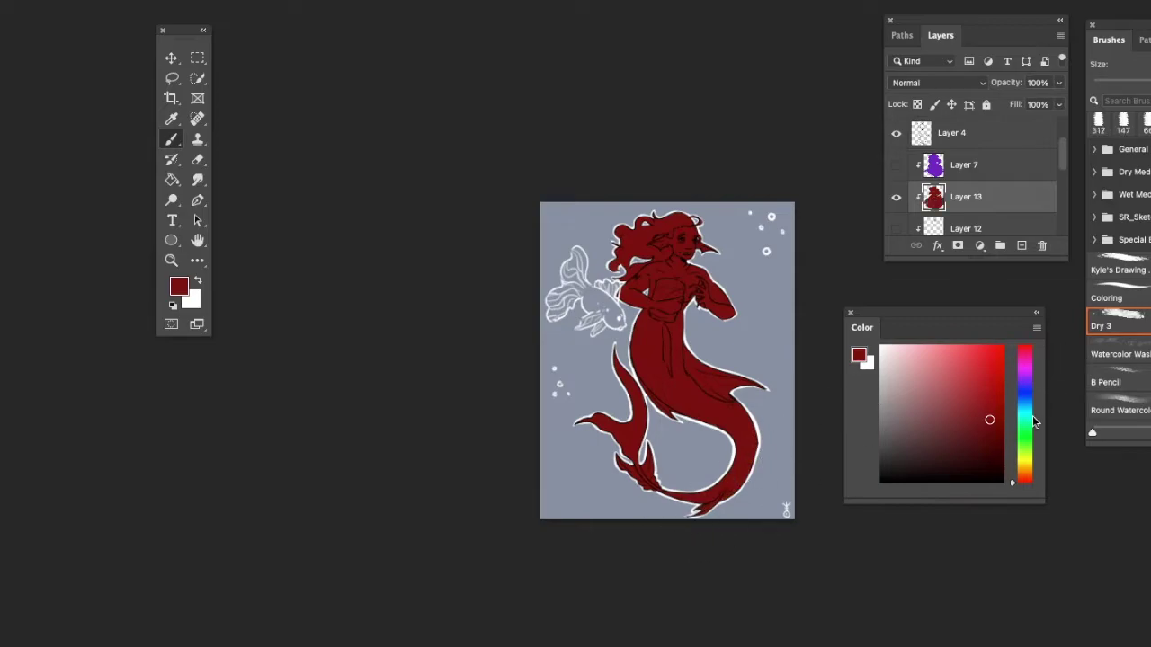
# Step: Choose a pale orange-yellow and paint it over the inner areas of the mermaid's face, torso and tail, leaving red edges
pyautogui.click(1025, 469)
pyautogui.moveTo(991, 406); pyautogui.dragTo(949, 345)
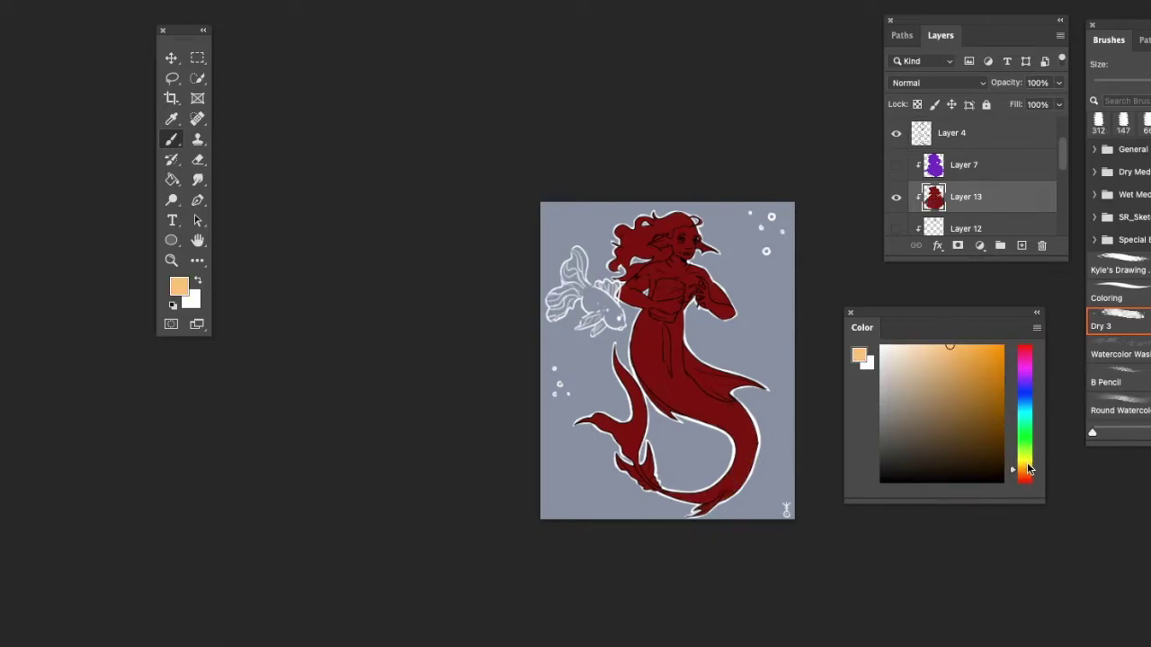
pyautogui.moveTo(1028, 470); pyautogui.dragTo(1027, 467)
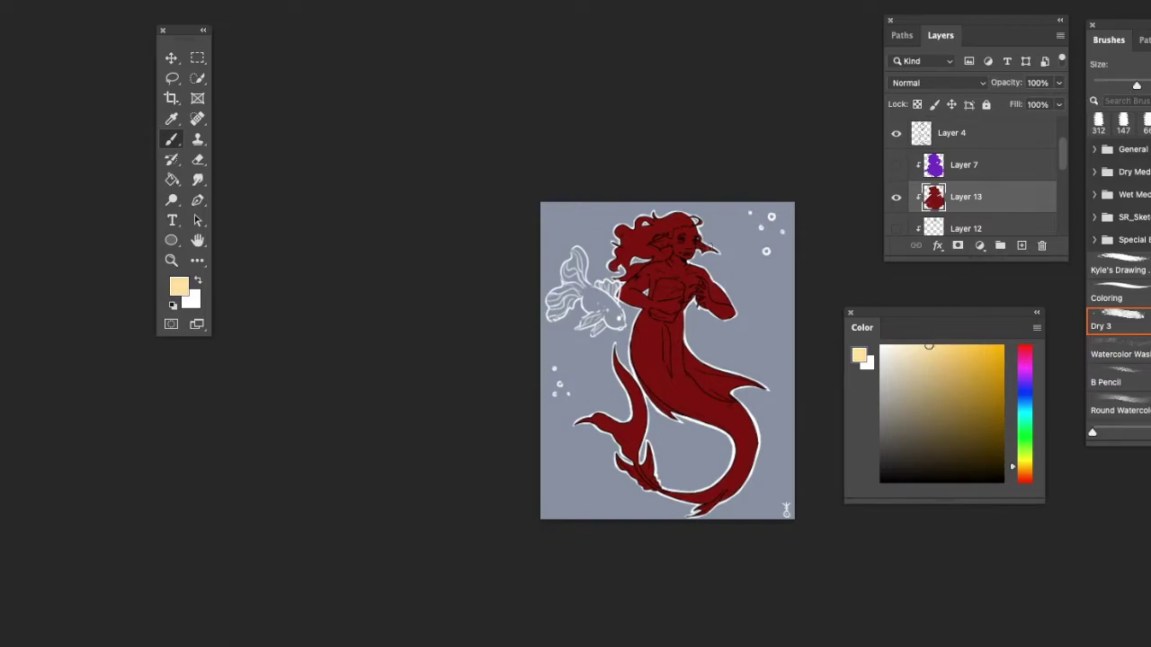
pyautogui.scroll(5, 720, 224)
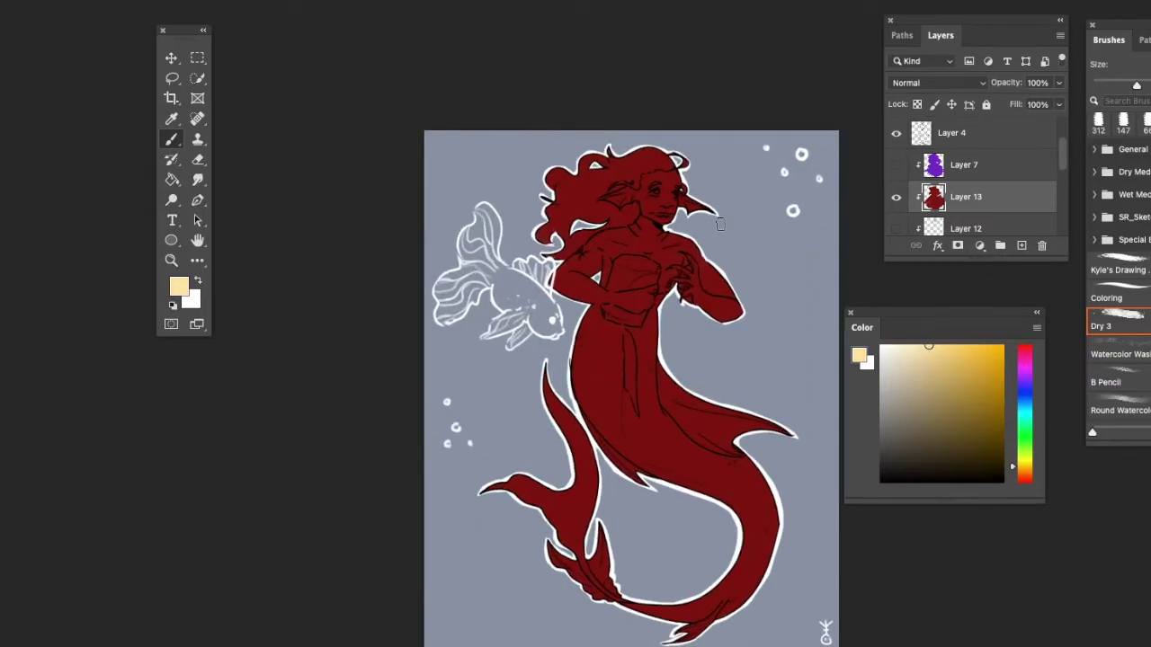
pyautogui.hscroll(-2, 721, 224)
pyautogui.moveTo(680, 173)
pyautogui.mouseDown()
pyautogui.moveTo(705, 189)
pyautogui.moveTo(684, 177)
pyautogui.moveTo(656, 189)
pyautogui.moveTo(639, 218)
pyautogui.moveTo(692, 160)
pyautogui.moveTo(632, 189)
pyautogui.moveTo(627, 225)
pyautogui.moveTo(696, 231)
pyautogui.moveTo(762, 283)
pyautogui.moveTo(695, 252)
pyautogui.moveTo(686, 261)
pyautogui.moveTo(676, 240)
pyautogui.moveTo(625, 245)
pyautogui.moveTo(628, 265)
pyautogui.moveTo(672, 289)
pyautogui.moveTo(677, 277)
pyautogui.moveTo(681, 315)
pyautogui.moveTo(665, 350)
pyautogui.moveTo(670, 322)
pyautogui.moveTo(682, 356)
pyautogui.moveTo(669, 426)
pyautogui.moveTo(704, 403)
pyautogui.moveTo(696, 387)
pyautogui.moveTo(790, 477)
pyautogui.moveTo(799, 525)
pyautogui.moveTo(790, 562)
pyautogui.moveTo(742, 589)
pyautogui.moveTo(656, 567)
pyautogui.moveTo(622, 531)
pyautogui.moveTo(616, 484)
pyautogui.moveTo(618, 502)
pyautogui.moveTo(610, 495)
pyautogui.moveTo(631, 475)
pyautogui.moveTo(631, 445)
pyautogui.mouseUp()
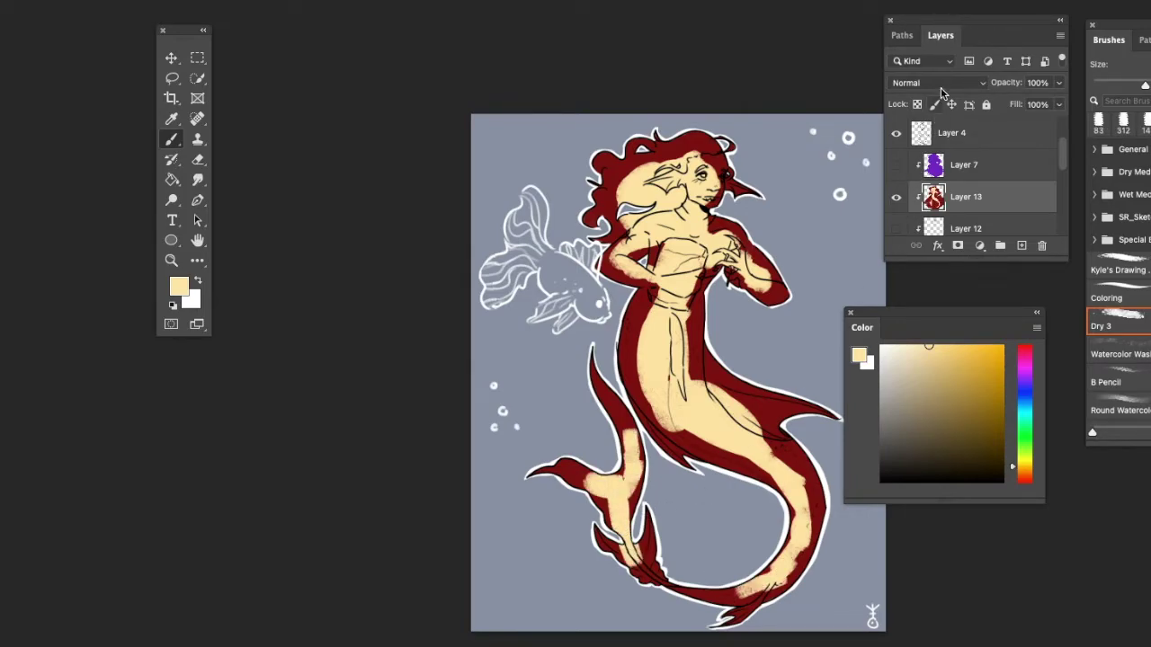
# Step: Apply a Blur Gallery blur to Layer 13 so the red and pale yellow areas blend softly
pyautogui.click(940, 82)
pyautogui.click(952, 84)
pyautogui.click(346, 2)
pyautogui.moveTo(382, 101)
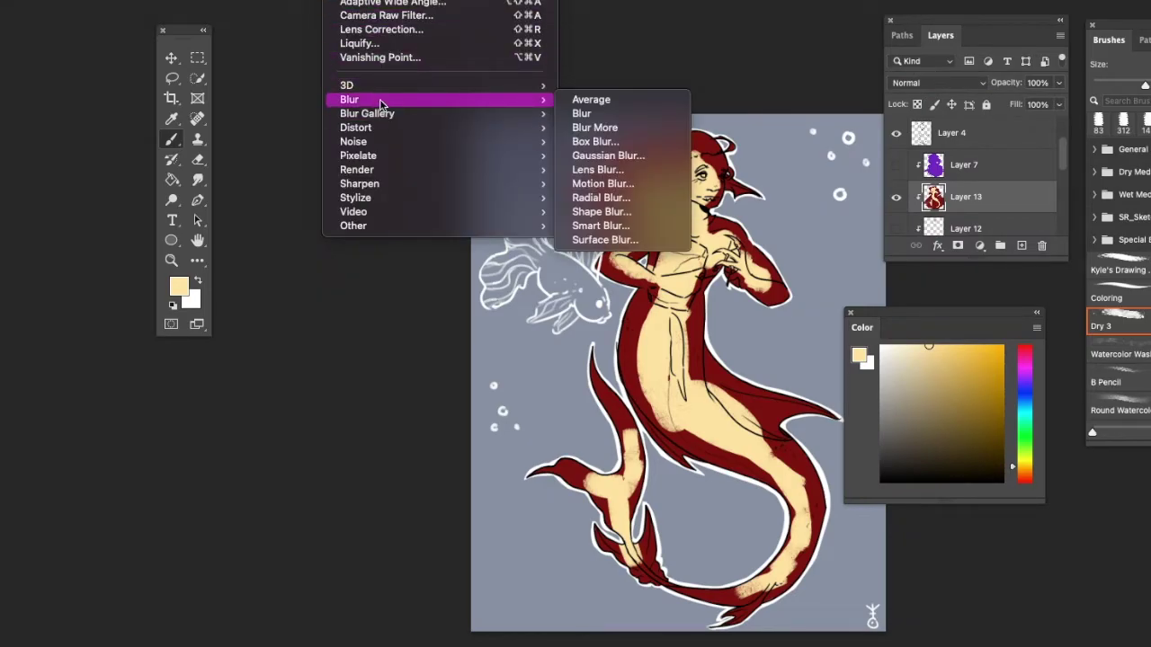
pyautogui.moveTo(424, 113)
pyautogui.click(598, 109)
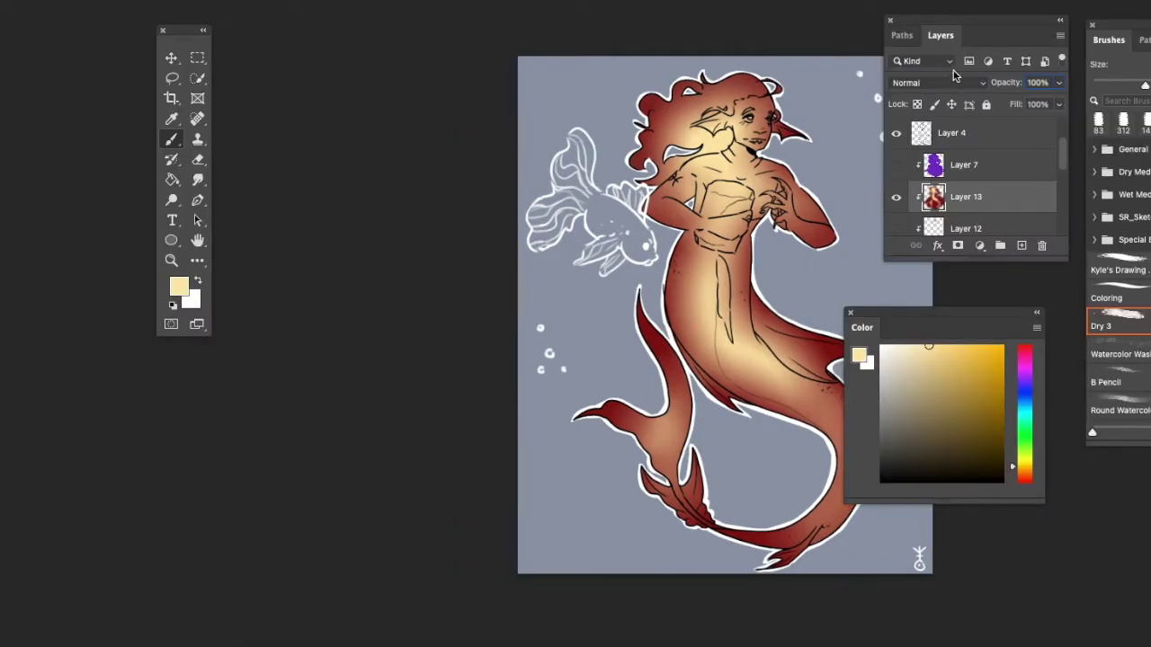
# Step: Set Layer 13's blend mode to Overlay and its opacity to 57%, and check the glow across the mermaid
pyautogui.click(955, 80)
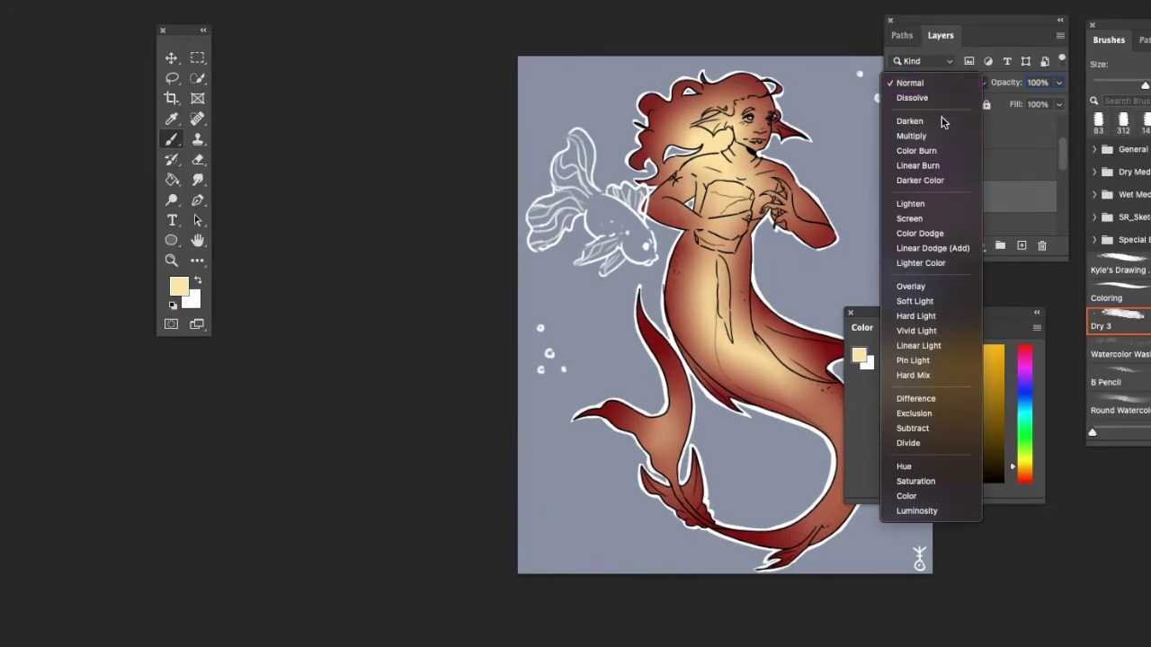
pyautogui.click(923, 288)
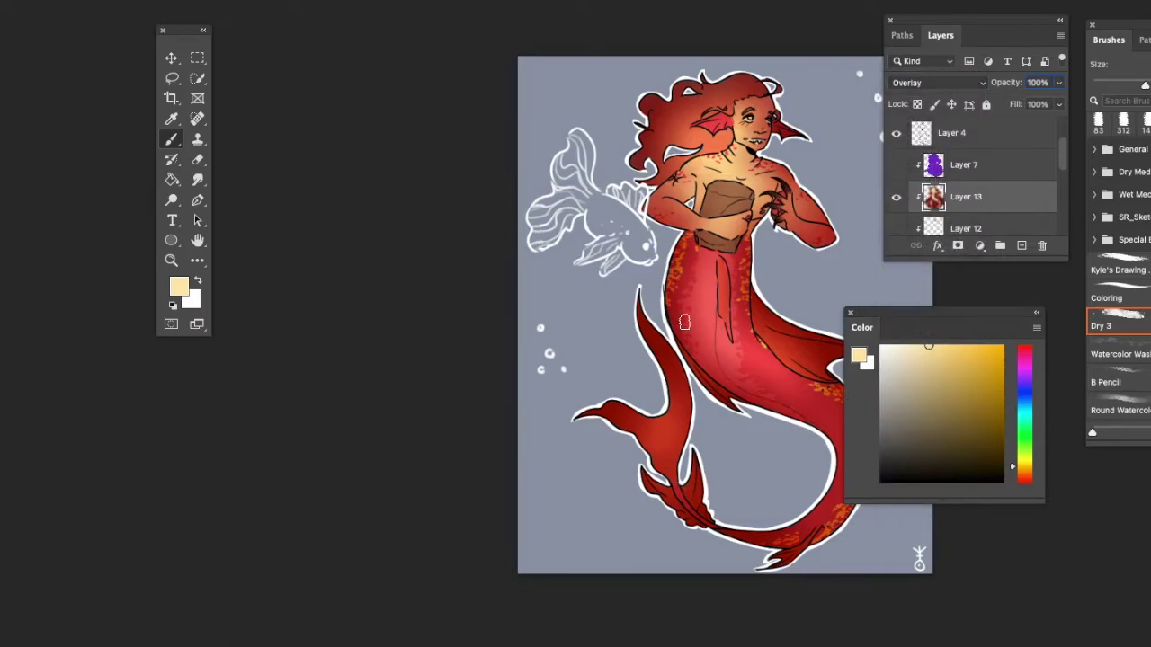
pyautogui.hotkey('ctrl', '+')
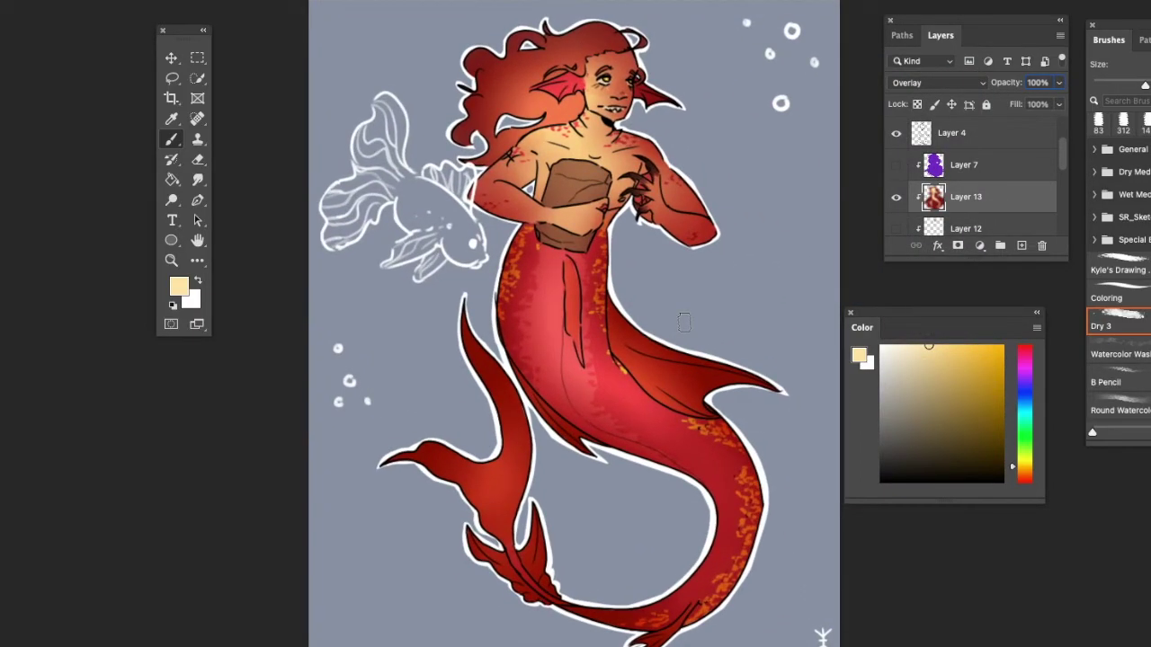
pyautogui.click(1058, 82)
pyautogui.moveTo(1057, 103); pyautogui.dragTo(1039, 105)
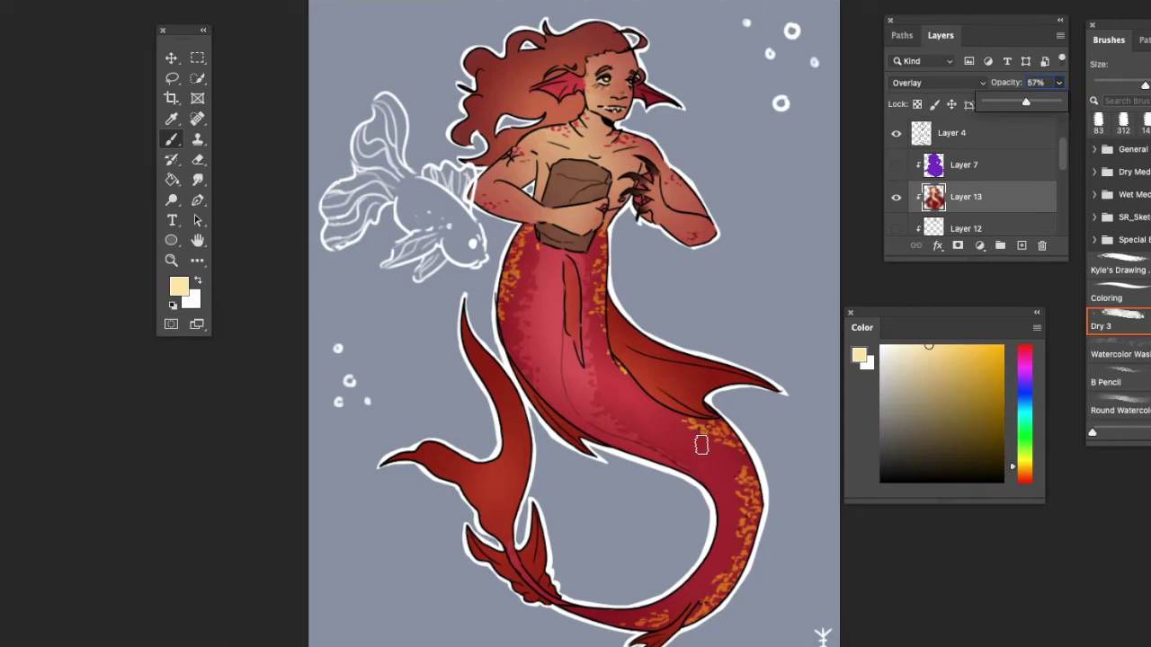
pyautogui.scroll(-3, 702, 445)
pyautogui.scroll(4, 701, 445)
pyautogui.scroll(3, 701, 445)
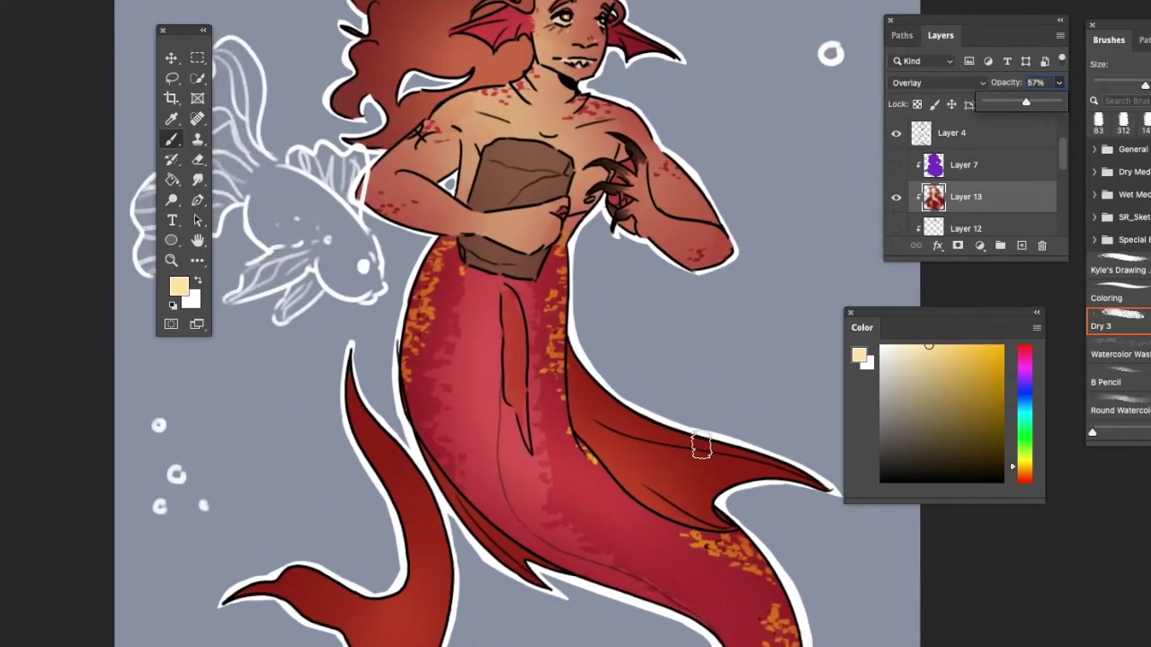
pyautogui.scroll(-4, 701, 445)
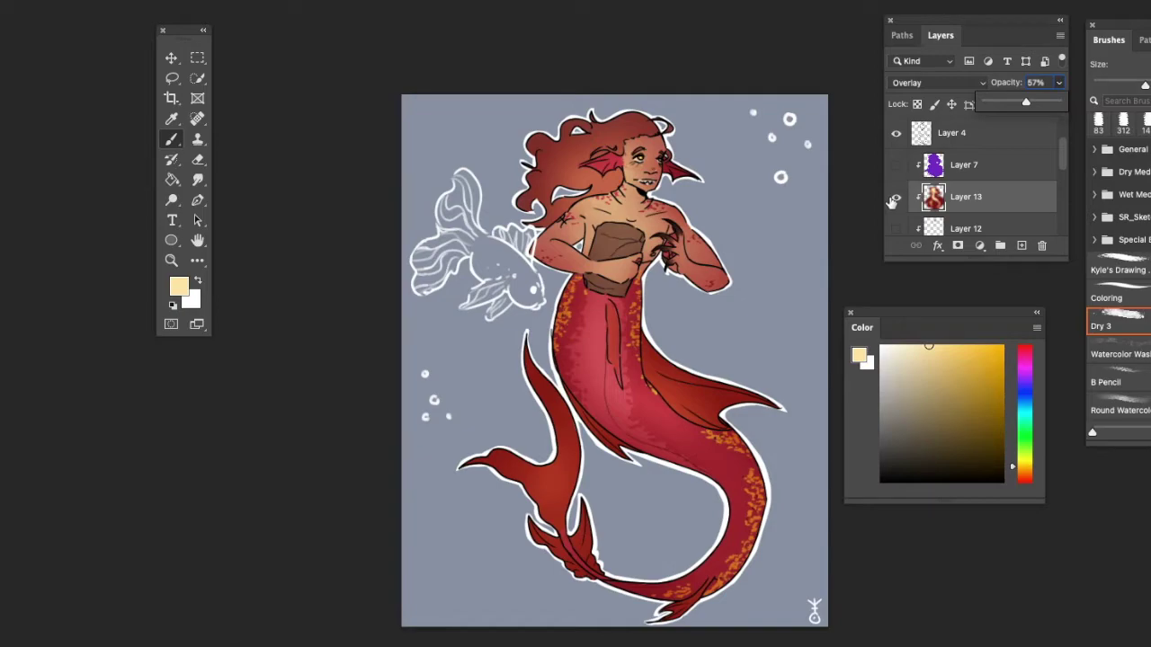
# Step: Switch the visibility of Layer 13, Layer 12 and Layer 7 to compare the colour effects on the mermaid
pyautogui.click(895, 198)
pyautogui.click(897, 228)
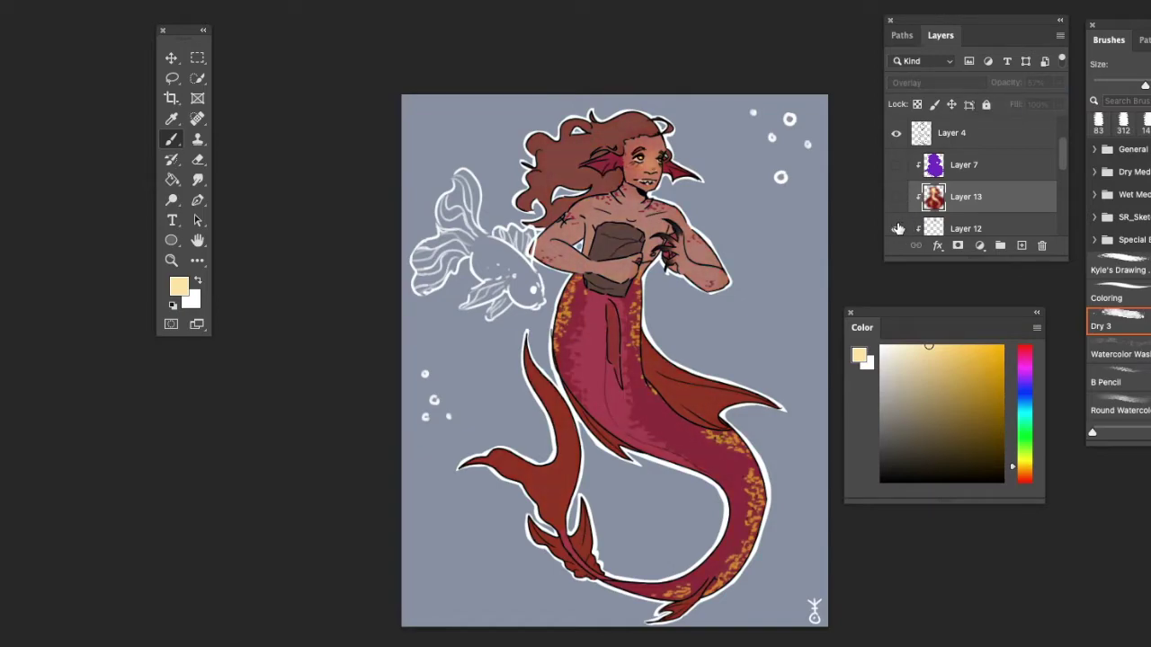
pyautogui.click(895, 166)
pyautogui.click(896, 166)
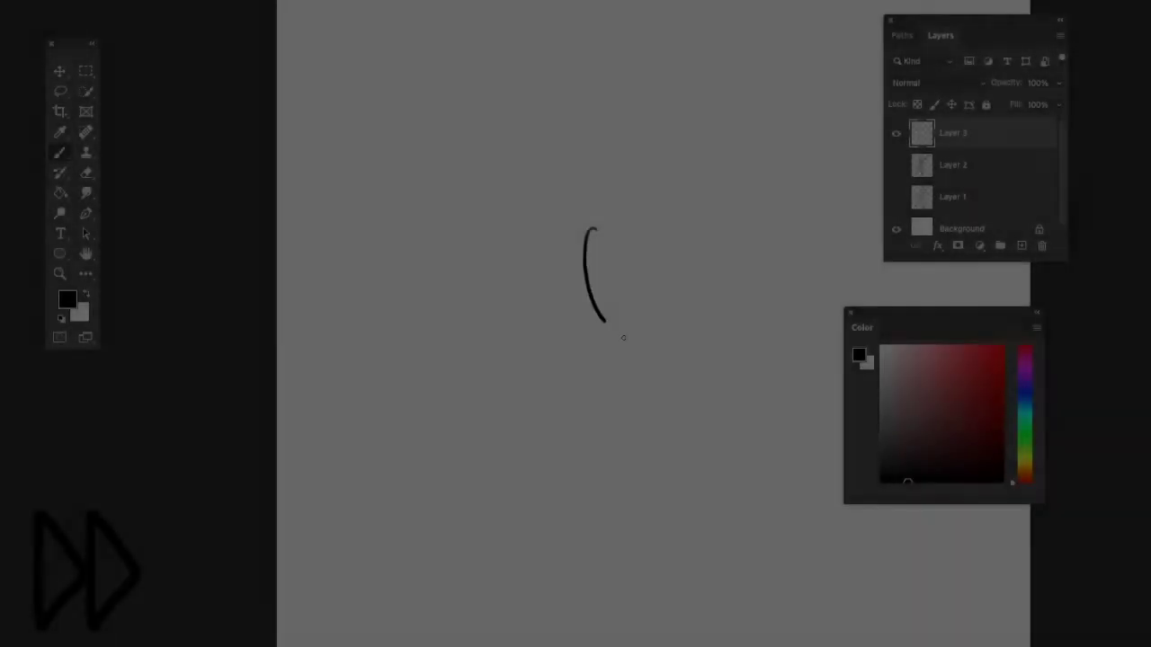
# Step: Sketch the jaw and cheek outline of a new face on Layer 3 of the blank canvas
pyautogui.moveTo(621, 333); pyautogui.dragTo(654, 348)
pyautogui.moveTo(686, 337)
pyautogui.mouseDown()
pyautogui.moveTo(760, 274)
pyautogui.moveTo(771, 225)
pyautogui.mouseUp()
# Step: Try several curved strokes rising above the jaw outline for the upper part of the head
pyautogui.moveTo(596, 225)
pyautogui.mouseDown()
pyautogui.moveTo(570, 140)
pyautogui.moveTo(554, 134)
pyautogui.mouseUp()
pyautogui.press('super+z')
pyautogui.moveTo(554, 135); pyautogui.dragTo(629, 58)
pyautogui.press('super+z')
pyautogui.press('super+z')
pyautogui.moveTo(591, 215)
pyautogui.mouseDown()
pyautogui.moveTo(580, 182)
pyautogui.moveTo(570, 187)
pyautogui.moveTo(686, 69)
pyautogui.mouseUp()
pyautogui.press('super+z')
pyautogui.press('super+z')
pyautogui.moveTo(575, 177); pyautogui.dragTo(635, 90)
pyautogui.press('super+z')
pyautogui.press('super+z')
pyautogui.moveTo(597, 224); pyautogui.dragTo(585, 98)
pyautogui.press('super+z')
pyautogui.moveTo(600, 217); pyautogui.dragTo(601, 105)
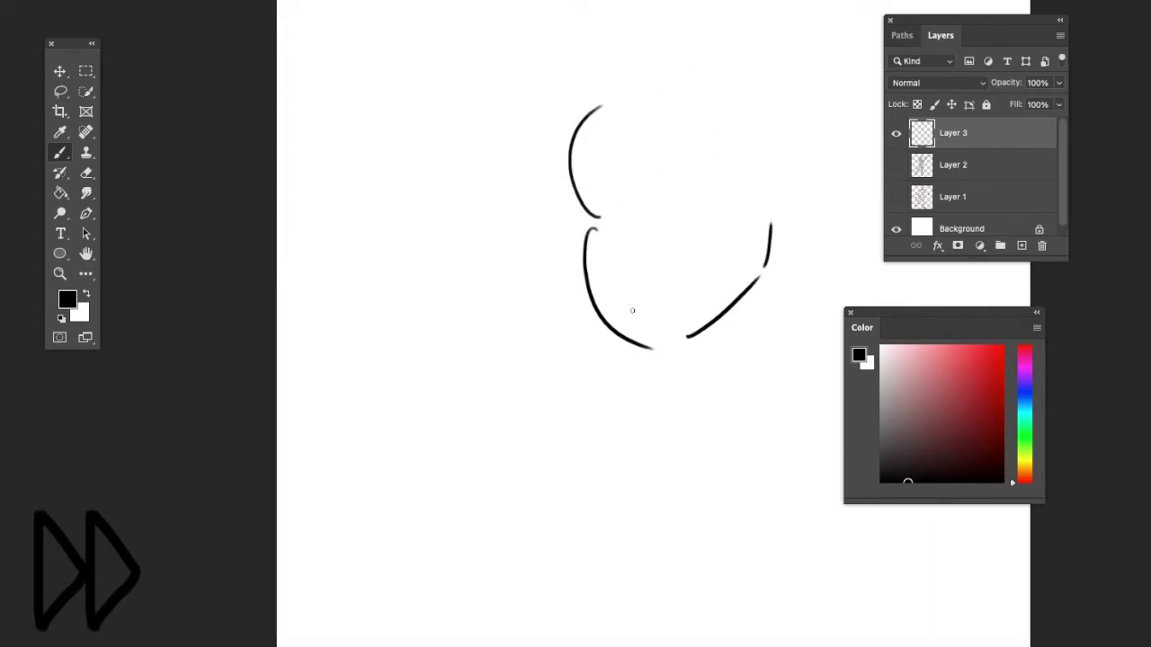
# Step: Draw a wavy, open crying mouth with inner lines inside the jaw and erase the curve above the face
pyautogui.hotkey('ctrl', '+')
pyautogui.moveTo(523, 396)
pyautogui.mouseDown()
pyautogui.moveTo(597, 358)
pyautogui.moveTo(564, 467)
pyautogui.moveTo(525, 418)
pyautogui.moveTo(621, 377)
pyautogui.mouseUp()
pyautogui.hotkey('ctrl', 'z')
pyautogui.moveTo(563, 451)
pyautogui.mouseDown()
pyautogui.moveTo(638, 413)
pyautogui.moveTo(652, 428)
pyautogui.mouseUp()
pyautogui.press('e')
pyautogui.moveTo(462, 290); pyautogui.dragTo(463, 101)
# Step: Draw the sloping upper lid and the curved lower lid of the right-hand eye
pyautogui.press('b')
pyautogui.moveTo(584, 216); pyautogui.dragTo(706, 236)
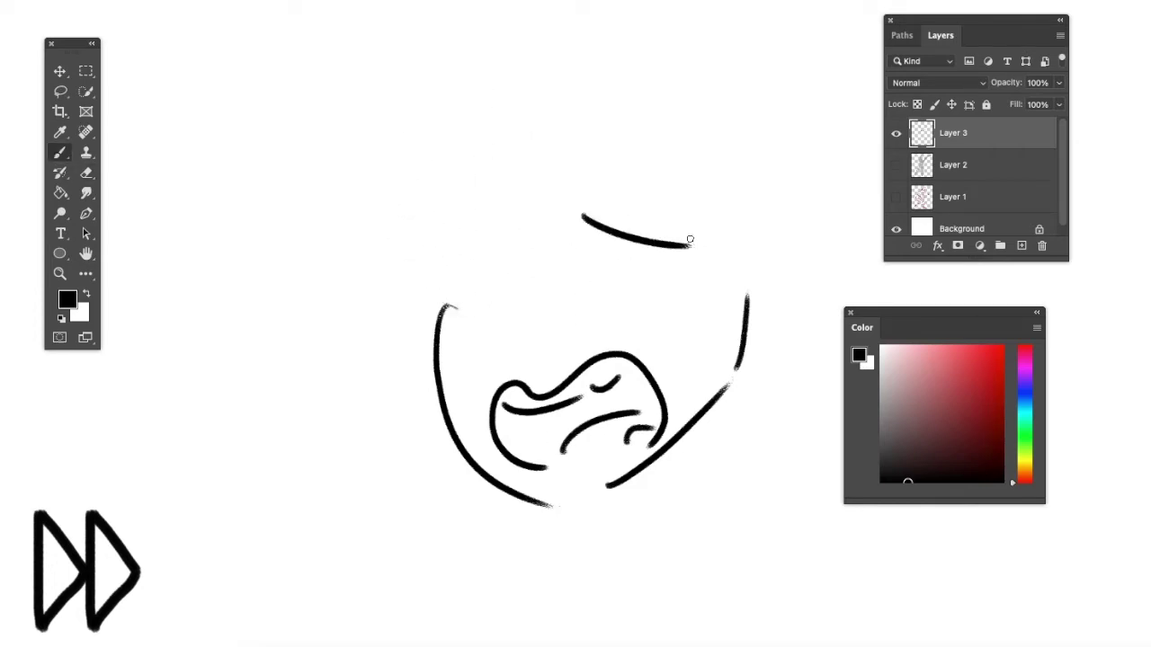
pyautogui.moveTo(601, 235)
pyautogui.mouseDown()
pyautogui.moveTo(632, 288)
pyautogui.moveTo(705, 274)
pyautogui.moveTo(680, 277)
pyautogui.mouseUp()
pyautogui.hotkey('ctrl', 'z')
pyautogui.moveTo(615, 304); pyautogui.dragTo(705, 281)
pyautogui.press('e')
pyautogui.press('b')
# Step: Draw the slanted upper lid and the lower lid of the left-hand eye
pyautogui.moveTo(518, 227); pyautogui.dragTo(430, 293)
pyautogui.hotkey('ctrl', 'z')
pyautogui.moveTo(526, 218)
pyautogui.mouseDown()
pyautogui.moveTo(433, 286)
pyautogui.moveTo(524, 304)
pyautogui.mouseUp()
pyautogui.moveTo(443, 313); pyautogui.dragTo(533, 313)
# Step: Try plain rounded irises in both eyes and undo them
pyautogui.moveTo(622, 290); pyautogui.dragTo(664, 277)
pyautogui.hotkey('ctrl', 'z')
pyautogui.moveTo(617, 243); pyautogui.dragTo(669, 252)
pyautogui.hotkey('ctrl', 'z')
pyautogui.moveTo(608, 237); pyautogui.dragTo(665, 275)
pyautogui.moveTo(675, 248); pyautogui.dragTo(666, 277)
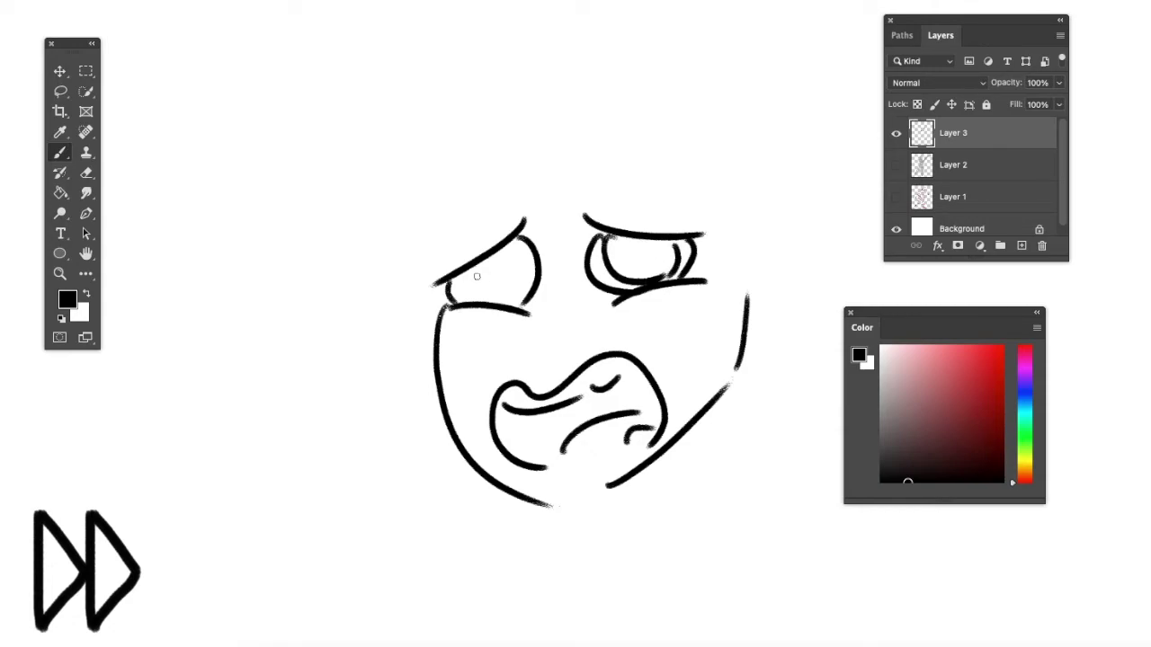
pyautogui.moveTo(455, 297); pyautogui.dragTo(526, 276)
pyautogui.hotkey('ctrl', '+')
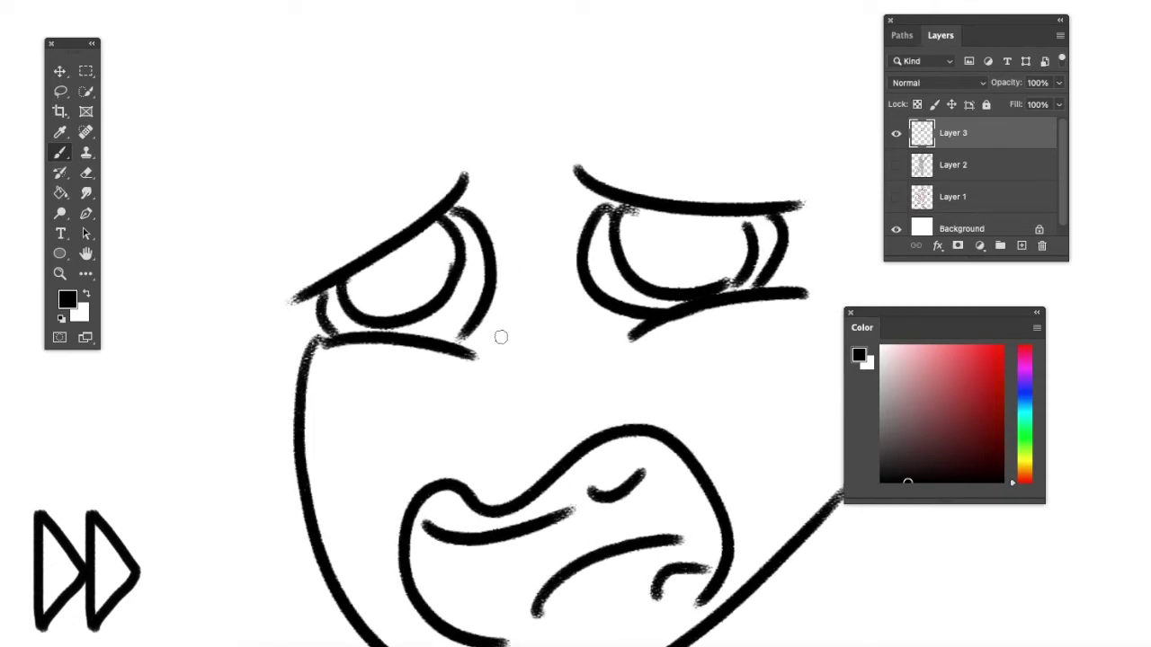
pyautogui.hotkey('ctrl', 'z')
pyautogui.hotkey('ctrl', 'z')
pyautogui.hotkey('ctrl', 'z')
pyautogui.hotkey('ctrl', 'z')
# Step: Draw a wobbly, watery iris with highlight shapes in the right-hand eye
pyautogui.moveTo(628, 234)
pyautogui.mouseDown()
pyautogui.moveTo(614, 266)
pyautogui.moveTo(627, 234)
pyautogui.moveTo(676, 208)
pyautogui.mouseUp()
pyautogui.moveTo(652, 267)
pyautogui.mouseDown()
pyautogui.moveTo(671, 287)
pyautogui.moveTo(721, 289)
pyautogui.moveTo(707, 292)
pyautogui.moveTo(712, 281)
pyautogui.moveTo(727, 292)
pyautogui.moveTo(756, 236)
pyautogui.mouseUp()
pyautogui.hotkey('ctrl', 'z')
pyautogui.moveTo(741, 284); pyautogui.dragTo(718, 234)
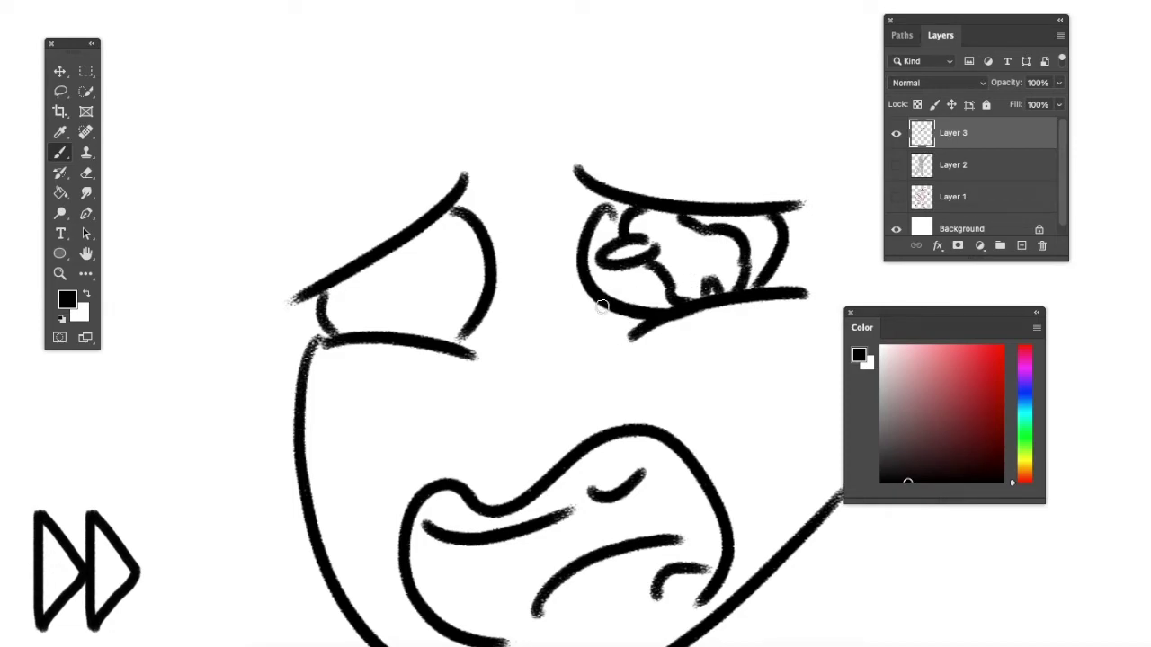
pyautogui.press('cmd+z')
pyautogui.moveTo(698, 224)
pyautogui.mouseDown()
pyautogui.moveTo(683, 232)
pyautogui.moveTo(705, 234)
pyautogui.mouseUp()
# Step: Draw a matching watery iris with highlight shapes in the left-hand eye
pyautogui.moveTo(379, 275); pyautogui.dragTo(358, 292)
pyautogui.press('cmd+z')
pyautogui.moveTo(373, 273)
pyautogui.mouseDown()
pyautogui.moveTo(437, 256)
pyautogui.moveTo(413, 271)
pyautogui.moveTo(462, 295)
pyautogui.moveTo(444, 333)
pyautogui.moveTo(383, 332)
pyautogui.moveTo(426, 287)
pyautogui.mouseUp()
pyautogui.press('cmd+z')
pyautogui.press('cmd+z')
pyautogui.hotkey('ctrl', '-')
pyautogui.hotkey('ctrl', '-')
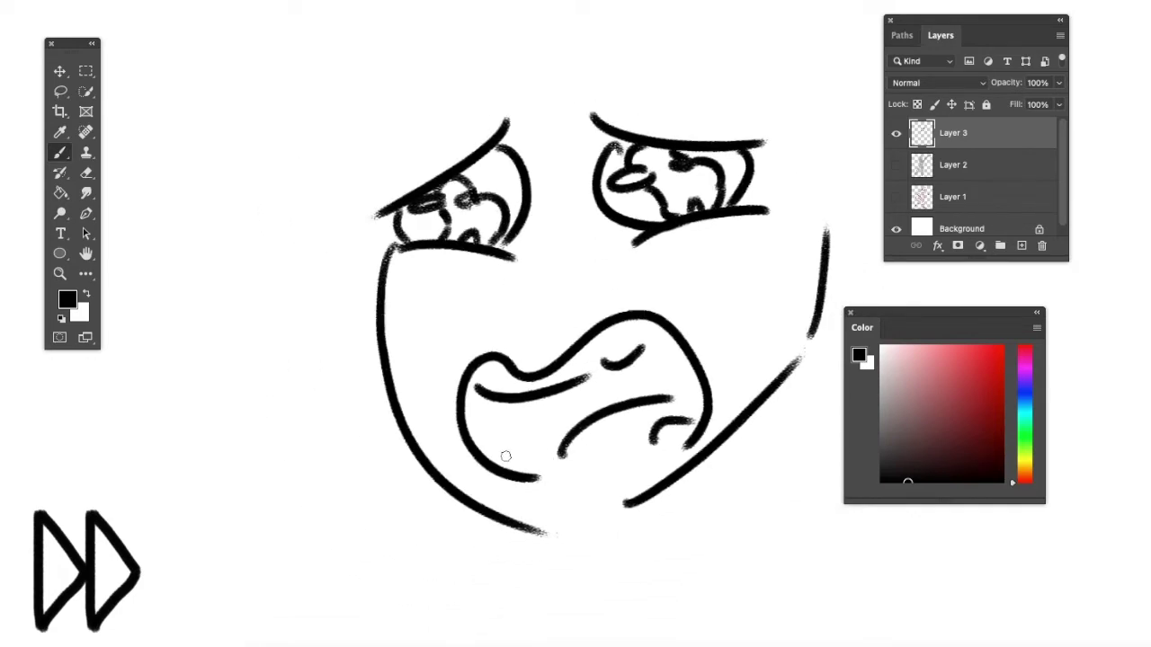
# Step: Draw drooping pointed ears with fluffy tufts on both sides of the head
pyautogui.moveTo(744, 242)
pyautogui.mouseDown()
pyautogui.moveTo(869, 292)
pyautogui.moveTo(778, 308)
pyautogui.moveTo(758, 343)
pyautogui.mouseUp()
pyautogui.moveTo(762, 345); pyautogui.dragTo(700, 341)
pyautogui.moveTo(754, 292); pyautogui.dragTo(746, 313)
pyautogui.moveTo(742, 318); pyautogui.dragTo(723, 326)
pyautogui.moveTo(444, 242)
pyautogui.mouseDown()
pyautogui.moveTo(376, 340)
pyautogui.moveTo(330, 370)
pyautogui.moveTo(408, 371)
pyautogui.moveTo(454, 396)
pyautogui.mouseUp()
pyautogui.moveTo(421, 346); pyautogui.dragTo(454, 373)
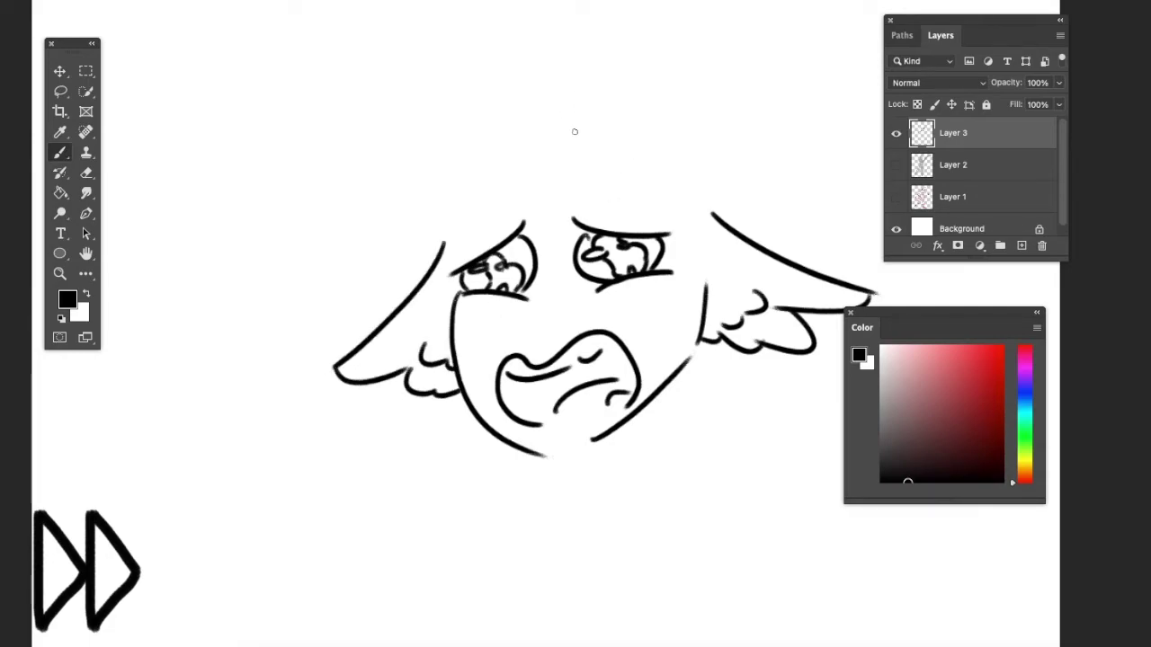
# Step: Draw the left half of the hair with an upturned lock and a fringe sweeping down to the eye
pyautogui.moveTo(401, 124); pyautogui.dragTo(578, 131)
pyautogui.moveTo(442, 166)
pyautogui.mouseDown()
pyautogui.moveTo(357, 237)
pyautogui.moveTo(365, 263)
pyautogui.mouseUp()
pyautogui.moveTo(508, 191)
pyautogui.mouseDown()
pyautogui.moveTo(562, 194)
pyautogui.moveTo(454, 268)
pyautogui.mouseUp()
pyautogui.press('super+z')
pyautogui.moveTo(421, 252); pyautogui.dragTo(459, 260)
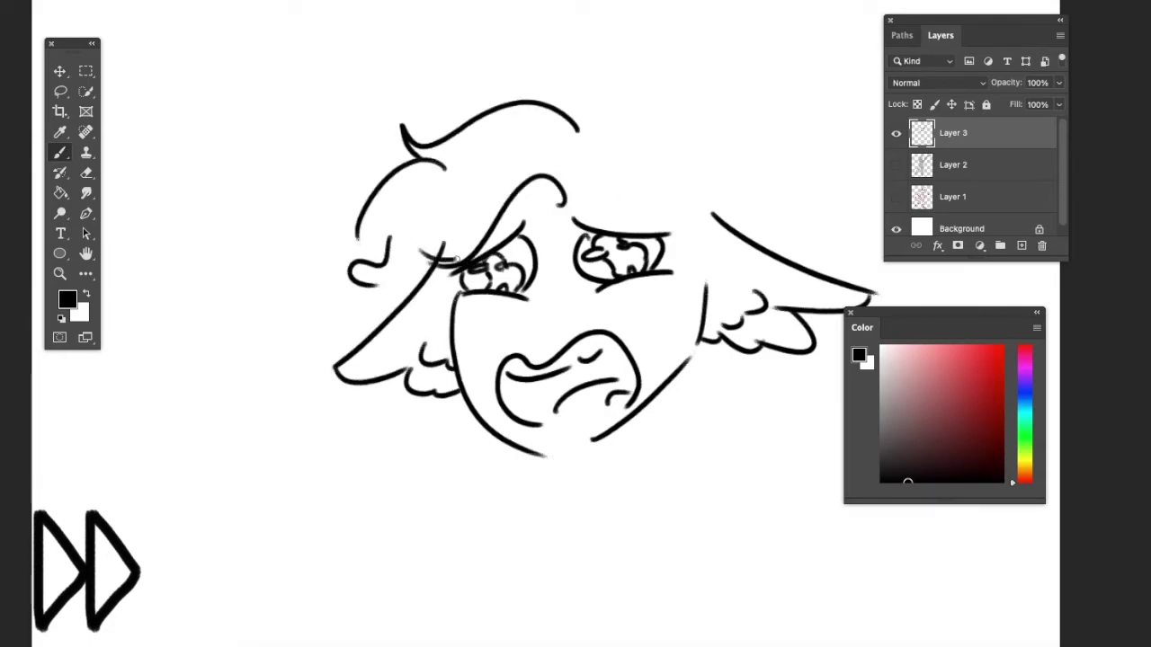
# Step: Draw the right half of the hair with its fringe and outer locks, plus tufts beneath the right-hand ear
pyautogui.moveTo(473, 174); pyautogui.dragTo(552, 159)
pyautogui.moveTo(568, 206); pyautogui.dragTo(696, 244)
pyautogui.press('super+z')
pyautogui.moveTo(567, 209)
pyautogui.mouseDown()
pyautogui.moveTo(593, 172)
pyautogui.moveTo(705, 250)
pyautogui.mouseUp()
pyautogui.moveTo(583, 93)
pyautogui.mouseDown()
pyautogui.moveTo(615, 120)
pyautogui.moveTo(736, 163)
pyautogui.mouseUp()
pyautogui.moveTo(758, 151); pyautogui.dragTo(754, 227)
pyautogui.moveTo(704, 340); pyautogui.dragTo(689, 414)
# Step: Draw a solid black choker under the chin and the left-hand shoulder line
pyautogui.moveTo(448, 394)
pyautogui.mouseDown()
pyautogui.moveTo(454, 445)
pyautogui.moveTo(518, 499)
pyautogui.mouseUp()
pyautogui.press('super+z')
pyautogui.moveTo(512, 441)
pyautogui.mouseDown()
pyautogui.moveTo(381, 540)
pyautogui.moveTo(621, 431)
pyautogui.mouseUp()
pyautogui.press('super+z')
pyautogui.hotkey('ctrl', 'z')
pyautogui.moveTo(544, 460); pyautogui.dragTo(597, 446)
pyautogui.moveTo(526, 459); pyautogui.dragTo(373, 546)
# Step: Draw the right side of the neck and the right-hand shoulder line
pyautogui.moveTo(644, 420); pyautogui.dragTo(824, 500)
pyautogui.hotkey('ctrl', 'z')
pyautogui.moveTo(662, 419); pyautogui.dragTo(814, 480)
pyautogui.hotkey('ctrl', 'z')
pyautogui.moveTo(636, 414); pyautogui.dragTo(640, 450)
pyautogui.moveTo(644, 437); pyautogui.dragTo(776, 473)
# Step: Add short strokes beside the fringe parting and scribble red blush lines beneath both eyes
pyautogui.moveTo(568, 200); pyautogui.dragTo(608, 194)
pyautogui.moveTo(527, 193); pyautogui.dragTo(561, 207)
pyautogui.moveTo(669, 282); pyautogui.dragTo(620, 304)
pyautogui.hotkey('ctrl', 'z')
pyautogui.click(974, 371)
pyautogui.moveTo(695, 275); pyautogui.dragTo(599, 311)
pyautogui.moveTo(529, 296)
pyautogui.mouseDown()
pyautogui.moveTo(483, 311)
pyautogui.moveTo(439, 305)
pyautogui.mouseUp()
# Step: Switch back to black and draw teardrops at the eyes, on the cheeks and along the jaw
pyautogui.click(908, 482)
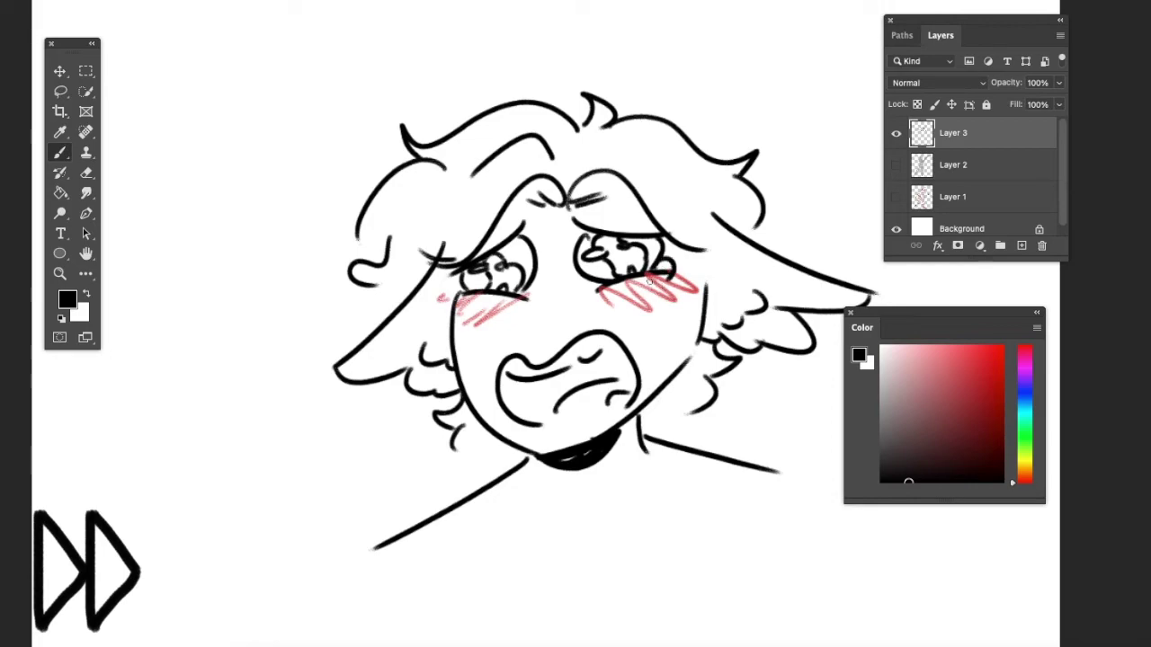
pyautogui.moveTo(662, 389); pyautogui.dragTo(673, 389)
pyautogui.moveTo(490, 433); pyautogui.dragTo(507, 447)
pyautogui.hotkey('ctrl', 'z')
pyautogui.moveTo(462, 289); pyautogui.dragTo(451, 357)
pyautogui.moveTo(527, 294); pyautogui.dragTo(523, 311)
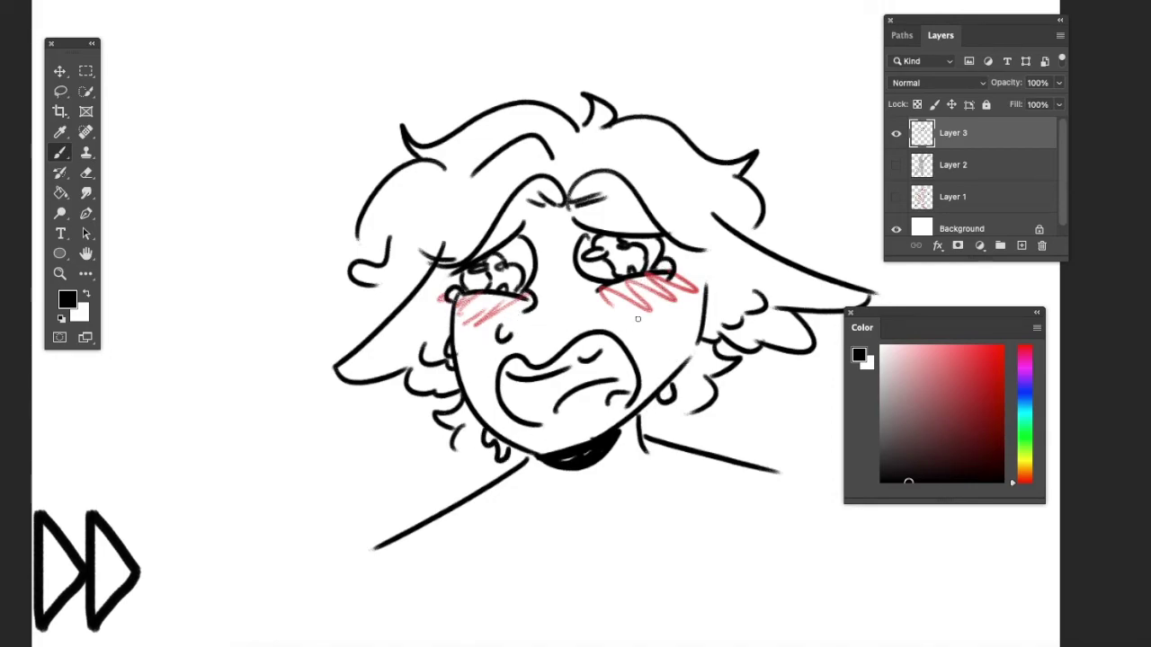
pyautogui.hotkey('ctrl', 'z')
pyautogui.moveTo(640, 326); pyautogui.dragTo(653, 354)
# Step: Add a new layer beneath the line art and paint the face and neck pale peach
pyautogui.keyDown('ctrl'); pyautogui.click(1022, 244); pyautogui.keyUp('ctrl')
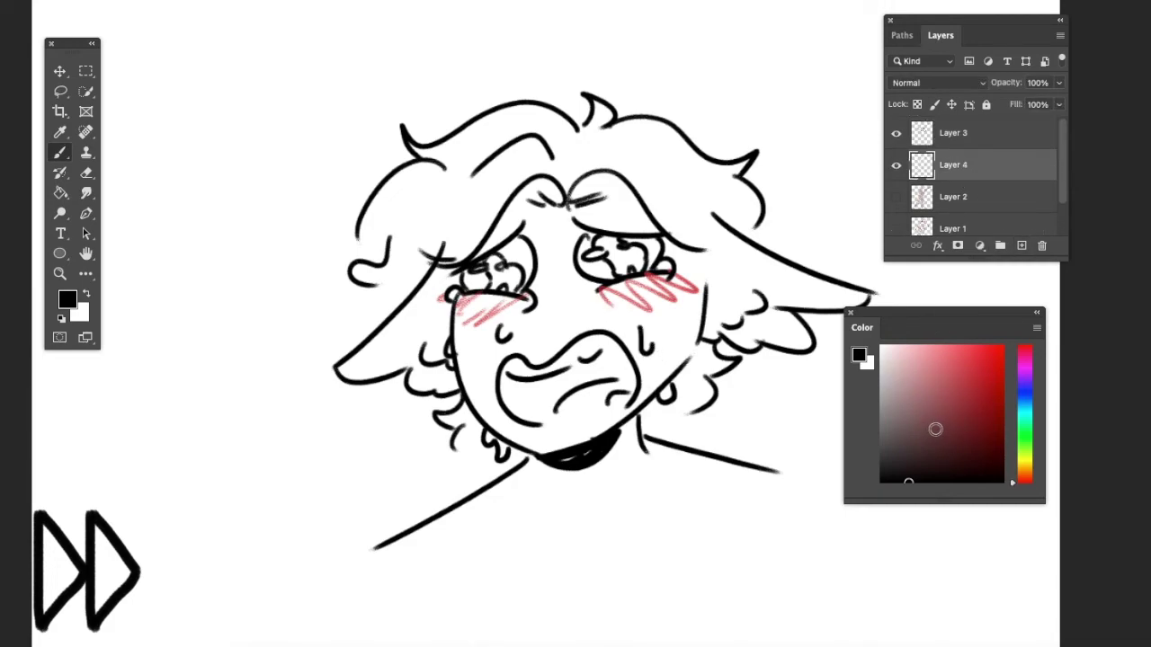
pyautogui.moveTo(1026, 470); pyautogui.dragTo(1026, 475)
pyautogui.moveTo(916, 385); pyautogui.dragTo(910, 364)
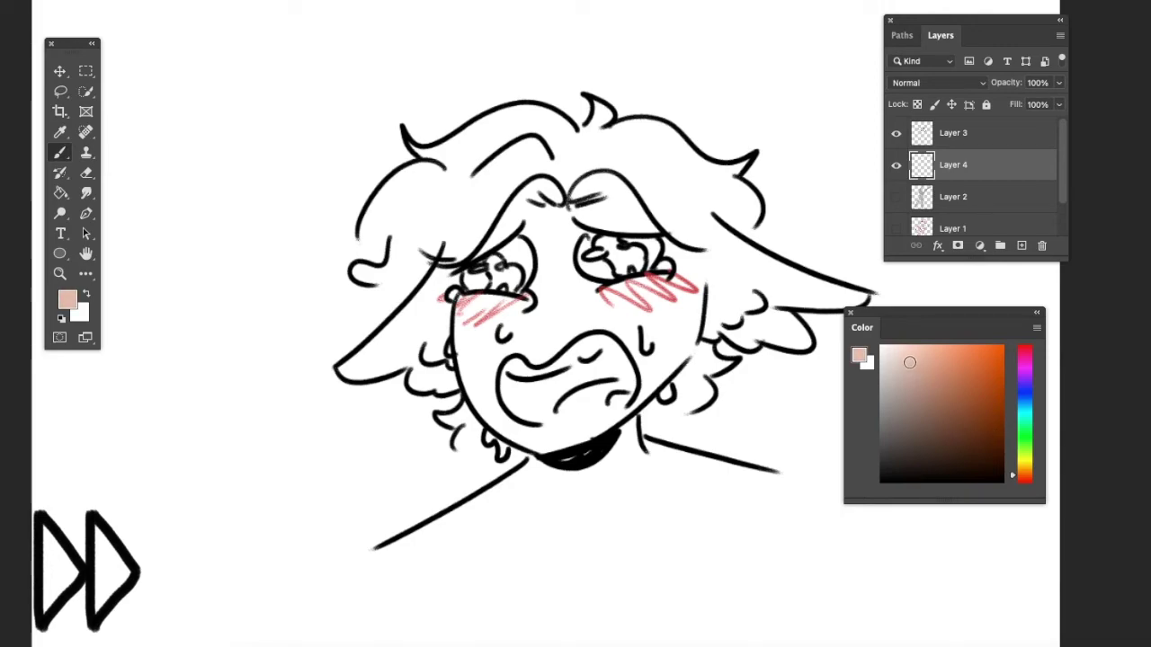
pyautogui.moveTo(486, 387)
pyautogui.mouseDown()
pyautogui.moveTo(473, 270)
pyautogui.moveTo(551, 208)
pyautogui.moveTo(650, 215)
pyautogui.moveTo(681, 353)
pyautogui.moveTo(585, 445)
pyautogui.moveTo(621, 455)
pyautogui.moveTo(473, 377)
pyautogui.moveTo(463, 356)
pyautogui.mouseUp()
pyautogui.moveTo(496, 260)
pyautogui.mouseDown()
pyautogui.moveTo(531, 270)
pyautogui.moveTo(630, 387)
pyautogui.moveTo(617, 236)
pyautogui.mouseUp()
# Step: Choose a dark muted purple and fill the left-hand half of the hair up to the crown tuft
pyautogui.click(926, 452)
pyautogui.click(1025, 378)
pyautogui.moveTo(550, 171)
pyautogui.mouseDown()
pyautogui.moveTo(463, 227)
pyautogui.moveTo(454, 256)
pyautogui.mouseUp()
pyautogui.moveTo(490, 197)
pyautogui.mouseDown()
pyautogui.moveTo(437, 244)
pyautogui.moveTo(360, 270)
pyautogui.moveTo(400, 225)
pyautogui.moveTo(378, 263)
pyautogui.moveTo(423, 157)
pyautogui.moveTo(558, 112)
pyautogui.moveTo(540, 193)
pyautogui.moveTo(512, 130)
pyautogui.moveTo(538, 119)
pyautogui.mouseUp()
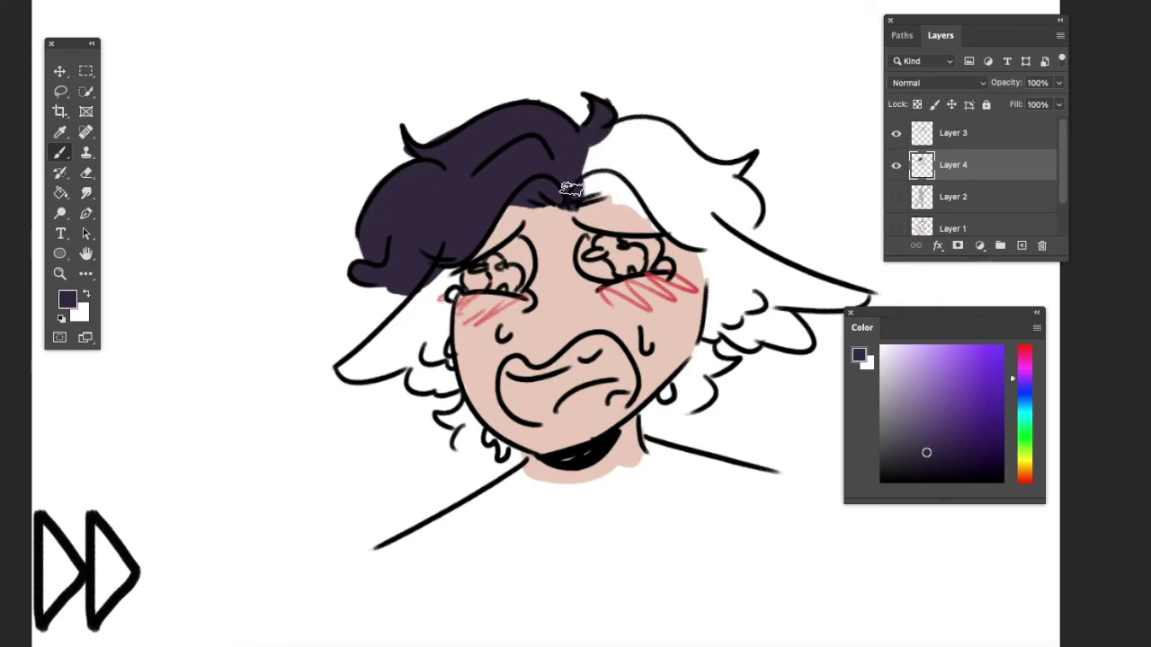
# Step: Fill the right-hand half of the hair and the long locks on both sides of the face with the same dark purple
pyautogui.moveTo(571, 188); pyautogui.dragTo(632, 199)
pyautogui.moveTo(709, 245)
pyautogui.mouseDown()
pyautogui.moveTo(744, 228)
pyautogui.moveTo(728, 180)
pyautogui.moveTo(666, 134)
pyautogui.moveTo(628, 125)
pyautogui.moveTo(617, 183)
pyautogui.moveTo(680, 172)
pyautogui.moveTo(713, 186)
pyautogui.moveTo(712, 209)
pyautogui.moveTo(729, 196)
pyautogui.moveTo(709, 241)
pyautogui.moveTo(713, 342)
pyautogui.moveTo(675, 392)
pyautogui.mouseUp()
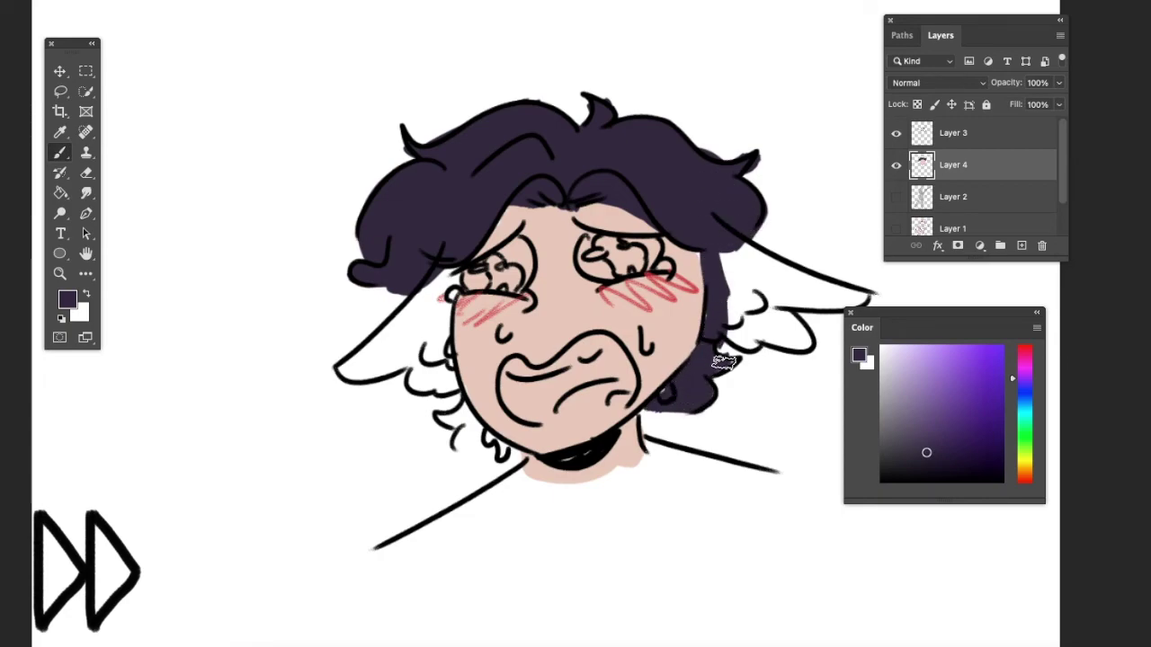
pyautogui.moveTo(713, 331)
pyautogui.mouseDown()
pyautogui.moveTo(742, 347)
pyautogui.moveTo(774, 342)
pyautogui.moveTo(791, 316)
pyautogui.moveTo(857, 299)
pyautogui.moveTo(773, 263)
pyautogui.moveTo(723, 262)
pyautogui.moveTo(752, 322)
pyautogui.moveTo(780, 334)
pyautogui.moveTo(825, 297)
pyautogui.mouseUp()
pyautogui.moveTo(454, 326)
pyautogui.mouseDown()
pyautogui.moveTo(445, 364)
pyautogui.moveTo(405, 378)
pyautogui.moveTo(351, 371)
pyautogui.moveTo(451, 268)
pyautogui.moveTo(423, 338)
pyautogui.mouseUp()
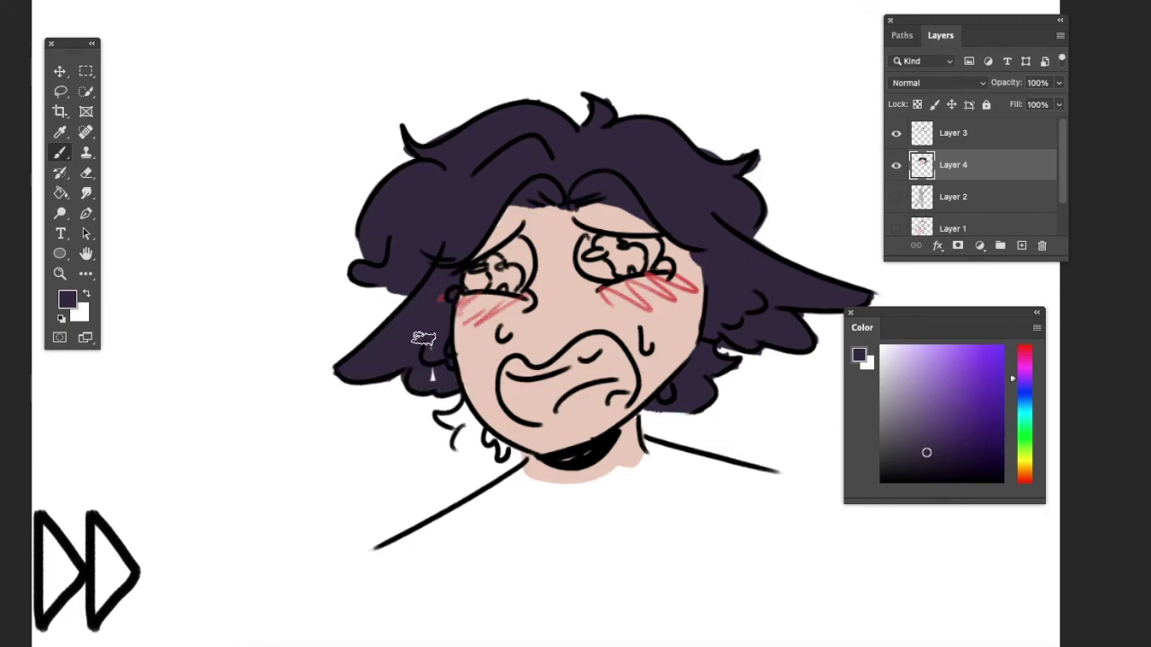